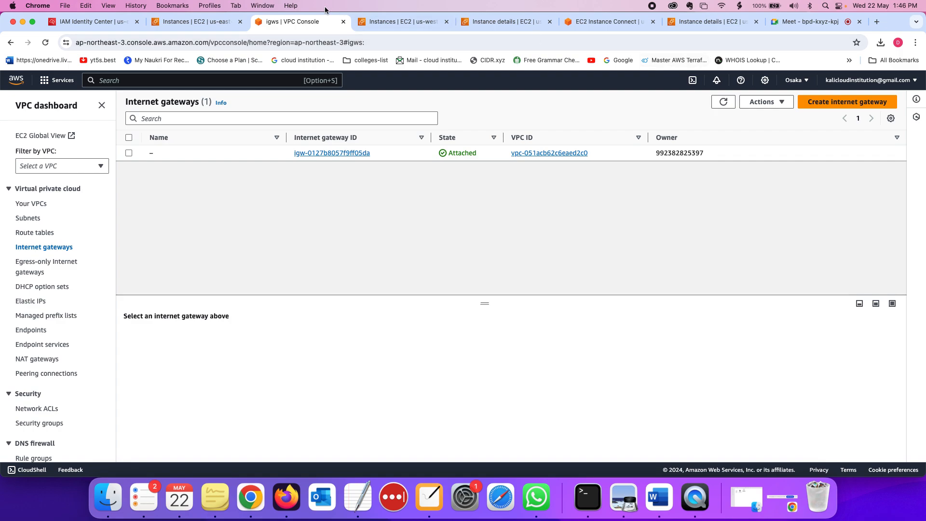
# Close the IAM Identity Center and all EC2 browser tabs, keeping only the VPC console and the meeting open
pyautogui.click(240, 21)
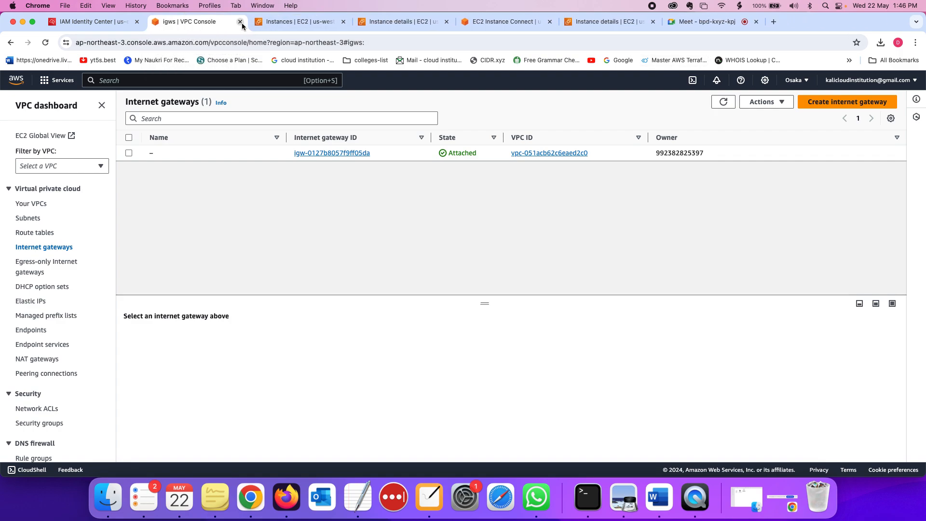
pyautogui.click(275, 30)
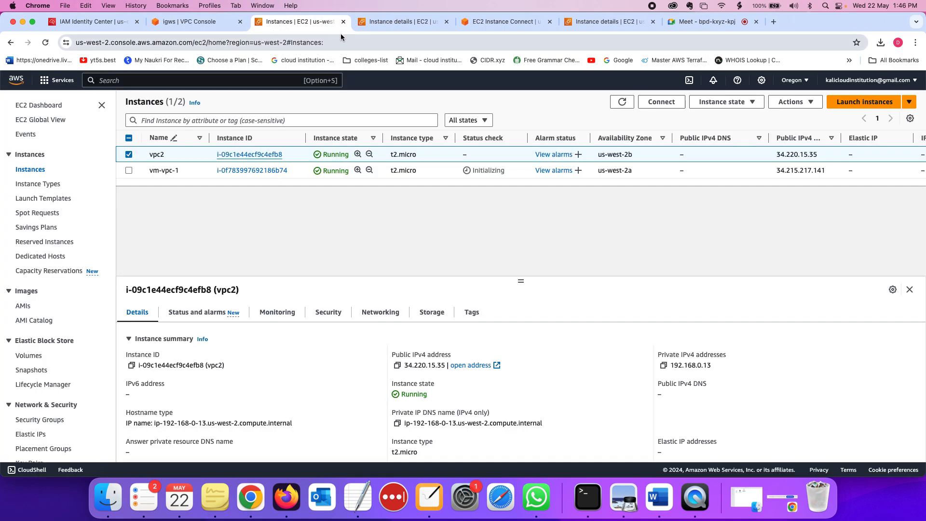
pyautogui.click(343, 23)
pyautogui.click(343, 22)
pyautogui.click(343, 23)
pyautogui.click(343, 22)
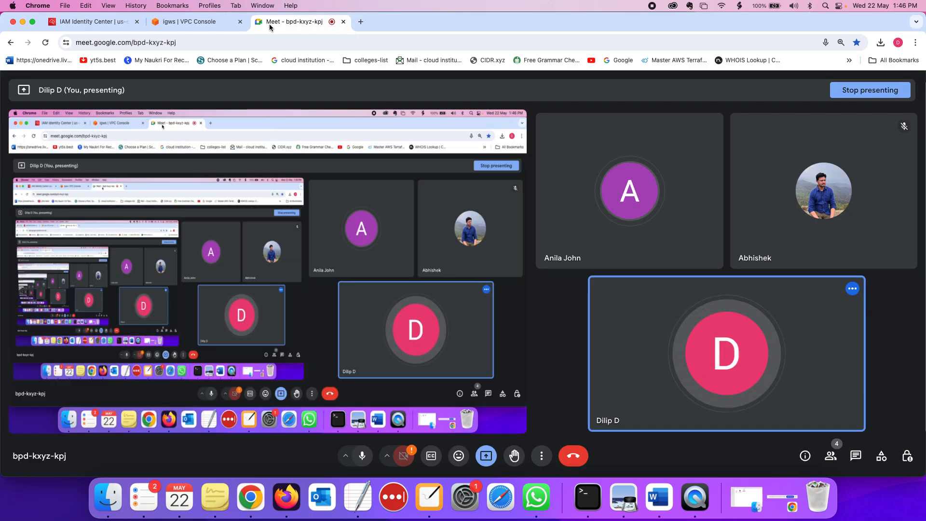
pyautogui.click(193, 22)
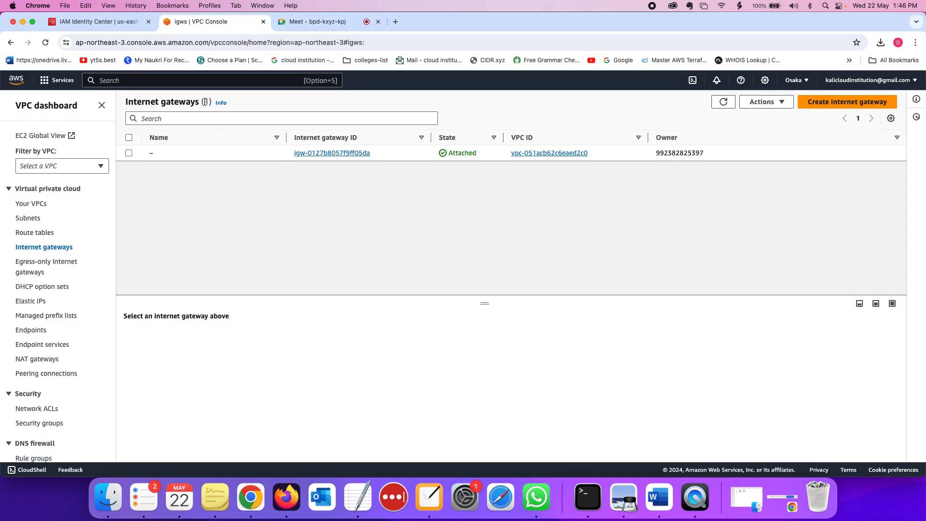
pyautogui.click(141, 22)
pyautogui.click(148, 22)
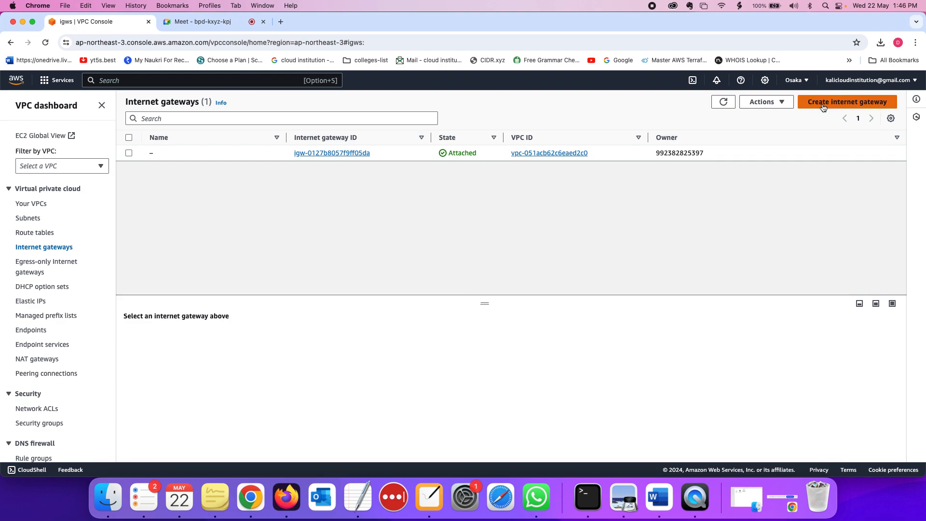
# Start a new VPC in the Osaka region and name it vpc-1, copying the name from the Word notes
pyautogui.click(34, 204)
pyautogui.click(868, 102)
pyautogui.click(205, 259)
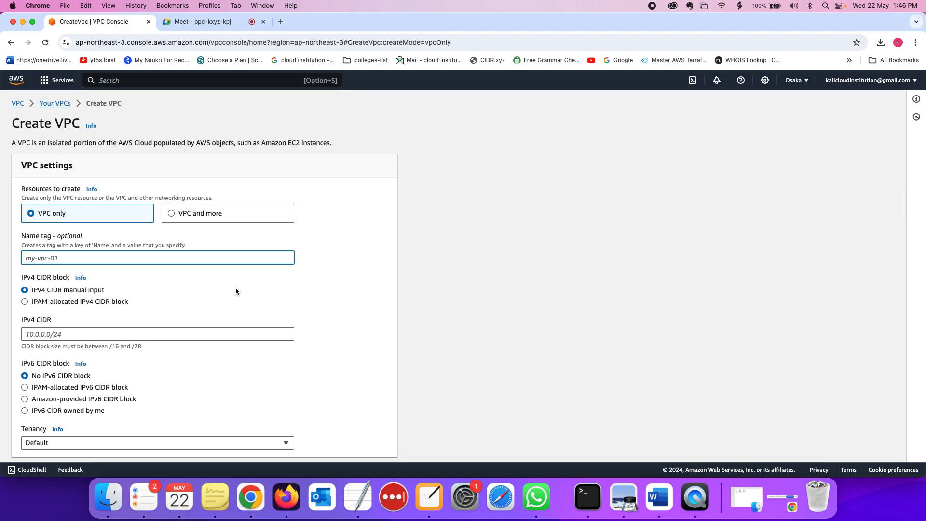
pyautogui.click(657, 502)
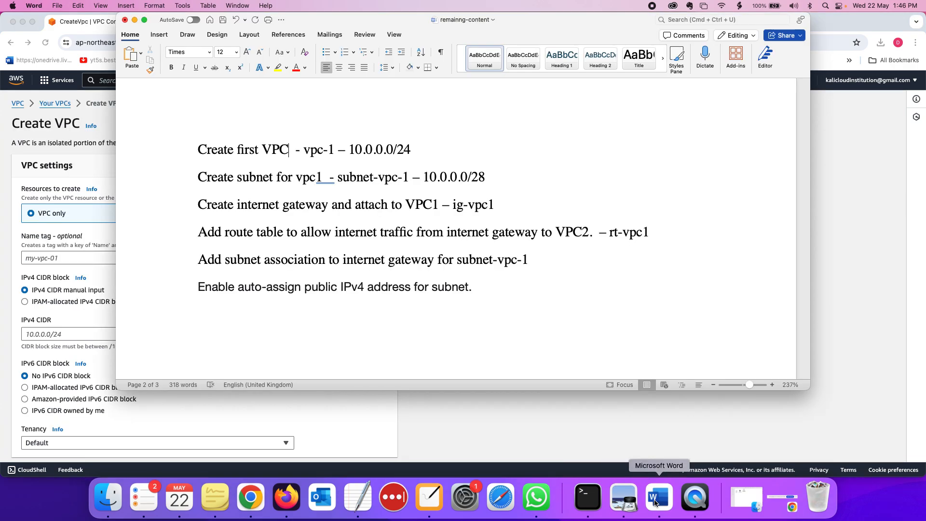
pyautogui.moveTo(318, 151); pyautogui.dragTo(333, 150)
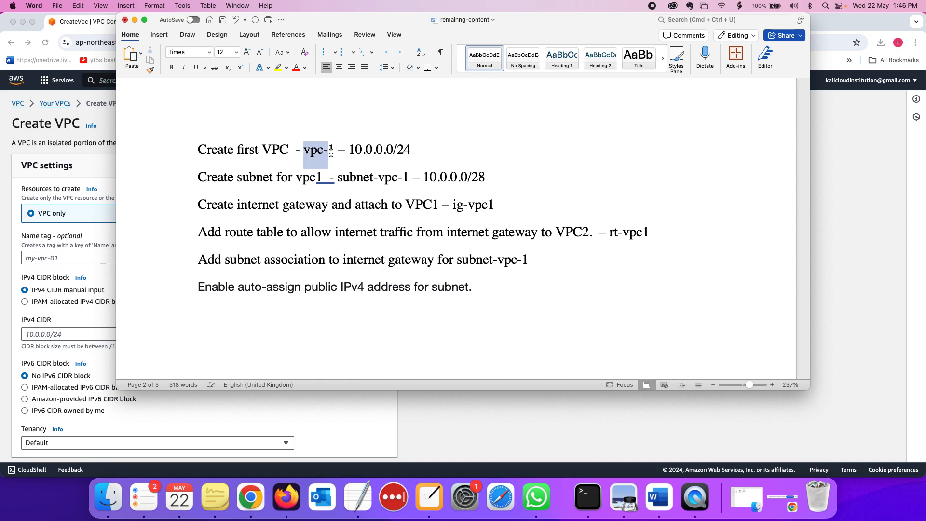
pyautogui.press('super+c')
pyautogui.press('super+Tab')
pyautogui.press('super+v')
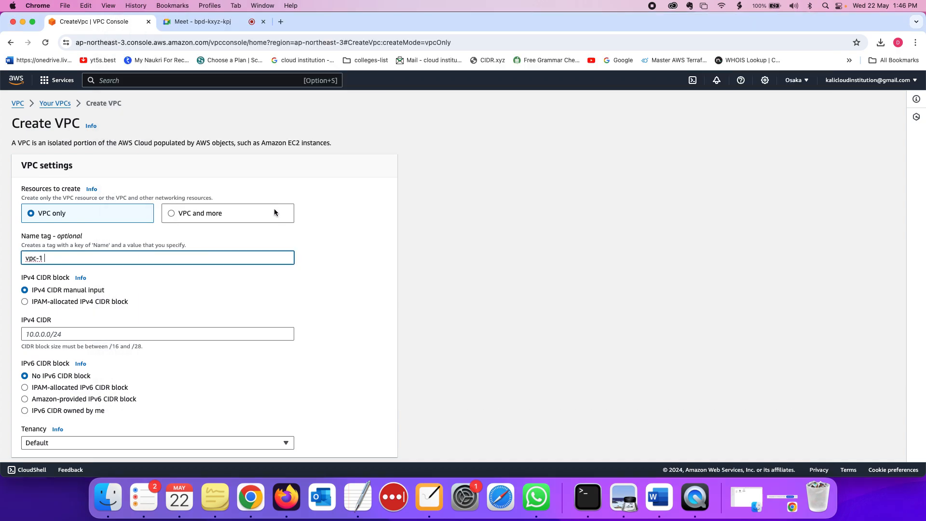
# Set the IPv4 CIDR to 10.0.0.0/24, copied from the Word notes, and create the VPC
pyautogui.click(172, 325)
pyautogui.scroll(3, 172, 324)
pyautogui.scroll(-3, 172, 324)
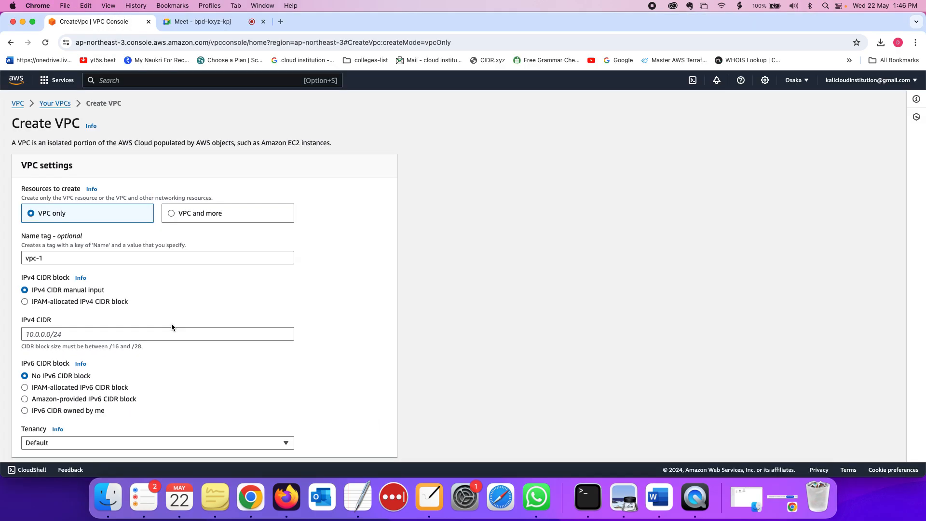
pyautogui.press('super+plus')
pyautogui.press('super+plus')
pyautogui.scroll(-2, 172, 323)
pyautogui.press('super+Tab')
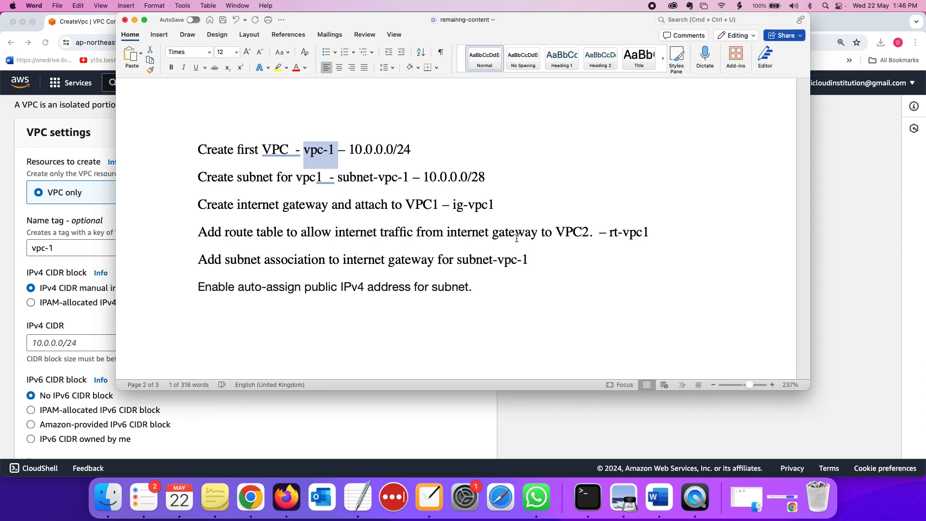
pyautogui.moveTo(351, 150); pyautogui.dragTo(433, 151)
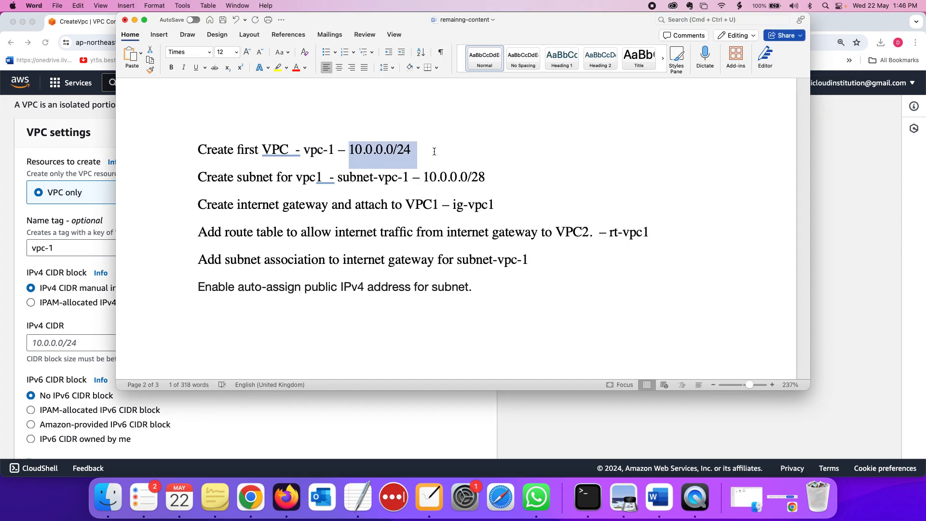
pyautogui.press('super+Tab')
pyautogui.click(152, 343)
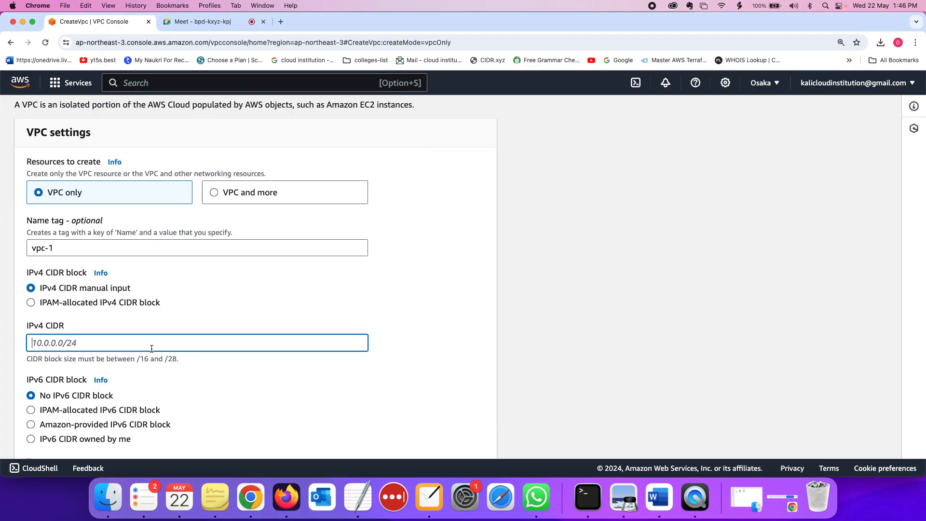
pyautogui.press('super+v')
pyautogui.scroll(-3, 151, 349)
pyautogui.scroll(-2, 152, 370)
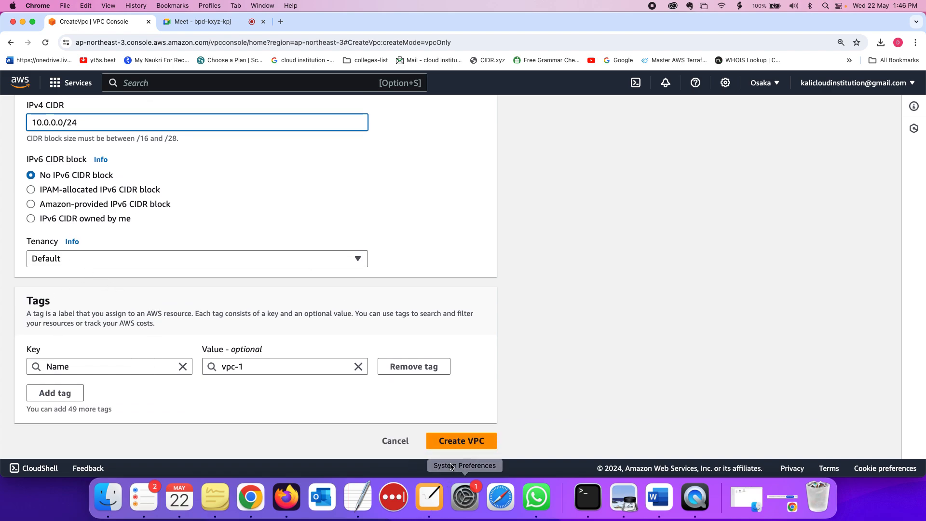
pyautogui.click(461, 441)
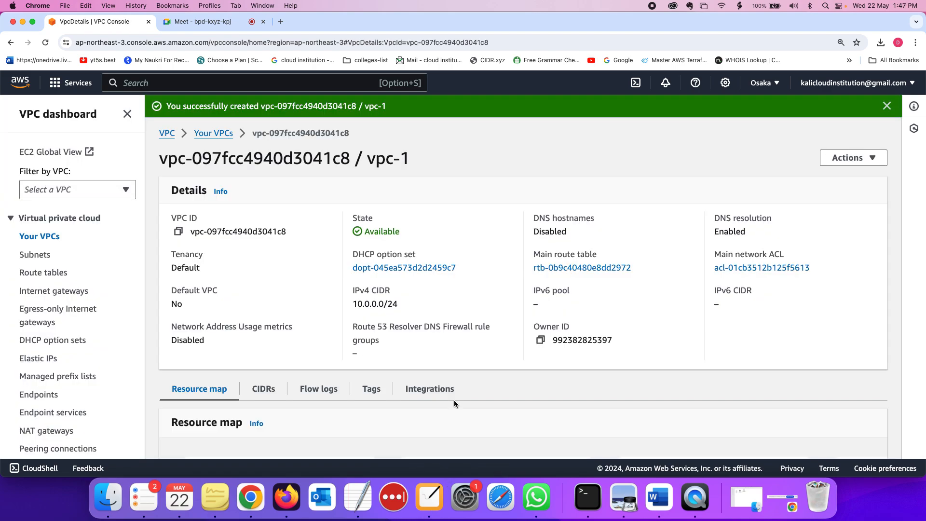
# Mark the first VPC line in the Word notes with "– done"
pyautogui.press('super+Tab')
pyautogui.click(458, 138)
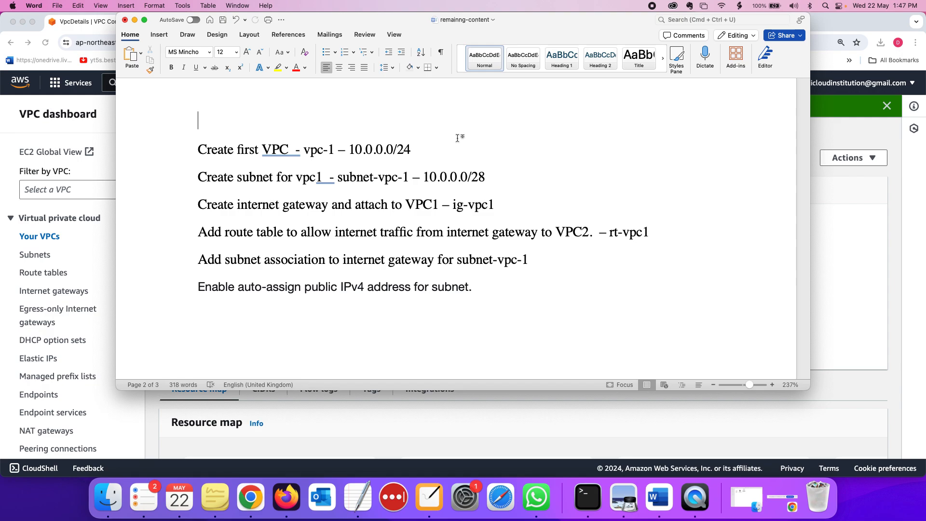
pyautogui.click(446, 146)
pyautogui.write('- done')
# Copy the subnet name from the Word notes and start a new subnet in vpc-1 in the VPC console
pyautogui.moveTo(329, 177); pyautogui.dragTo(409, 180)
pyautogui.press('super+Tab')
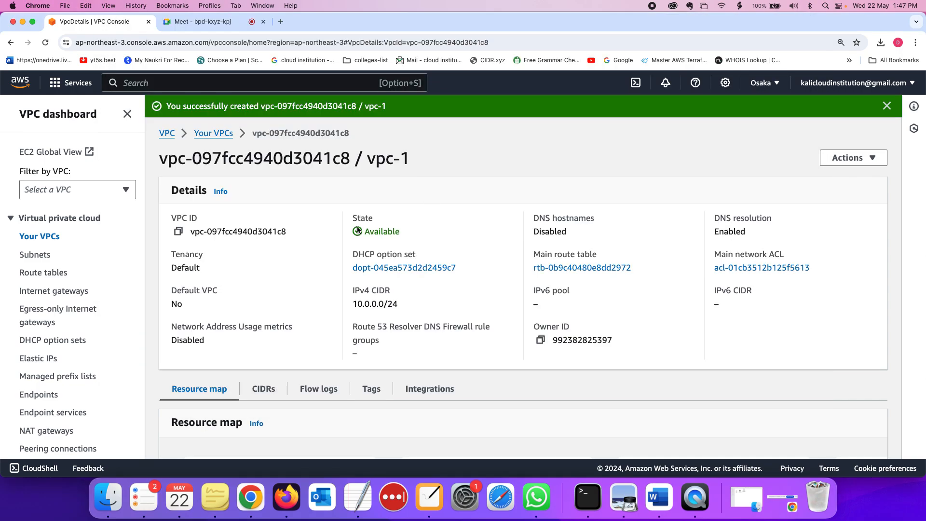
pyautogui.click(41, 256)
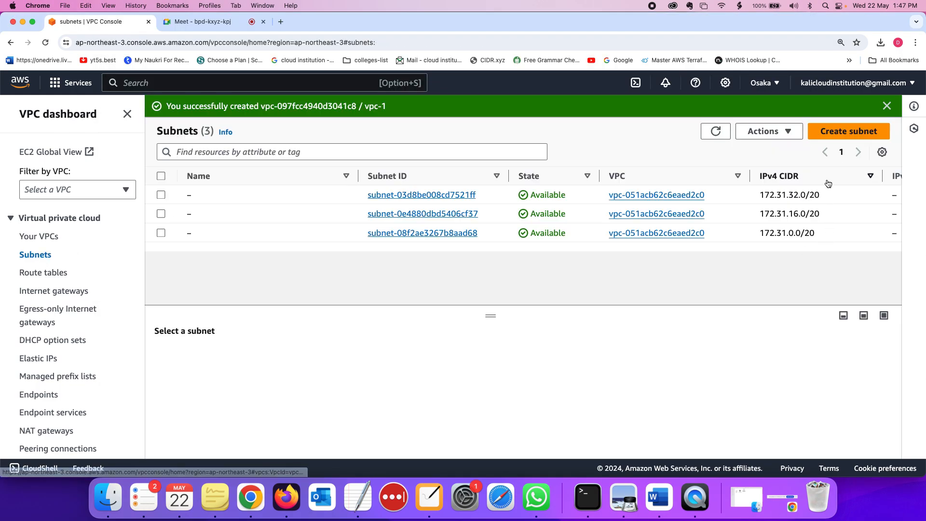
pyautogui.click(830, 141)
pyautogui.click(204, 231)
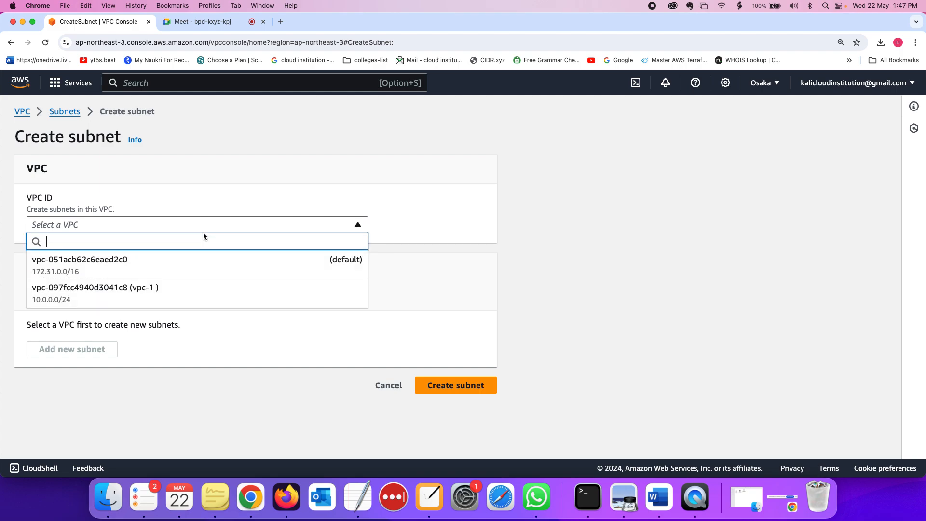
pyautogui.click(184, 296)
pyautogui.scroll(-4, 183, 292)
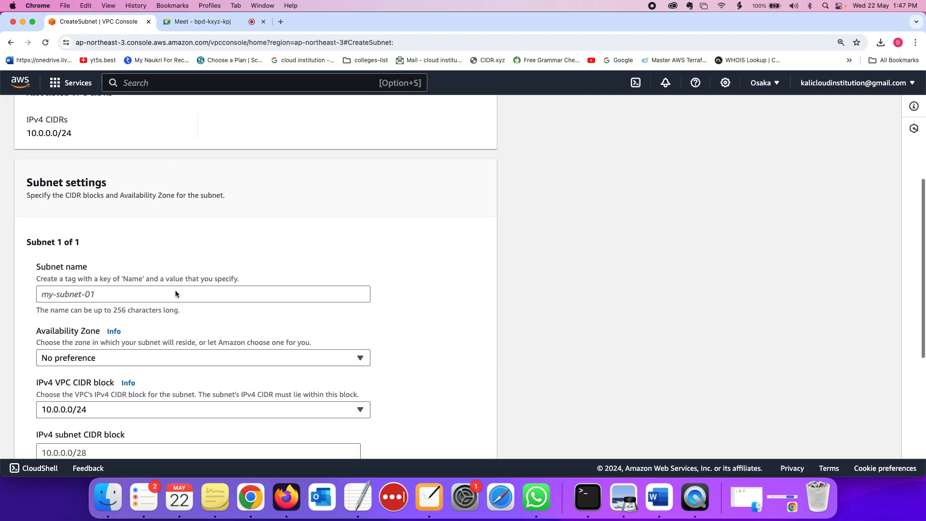
# Name the subnet subnet-vpc-1 without the pasted leading hyphen, and keep its Availability Zone at No preference
pyautogui.click(164, 293)
pyautogui.press('super+v')
pyautogui.scroll(-2, 164, 293)
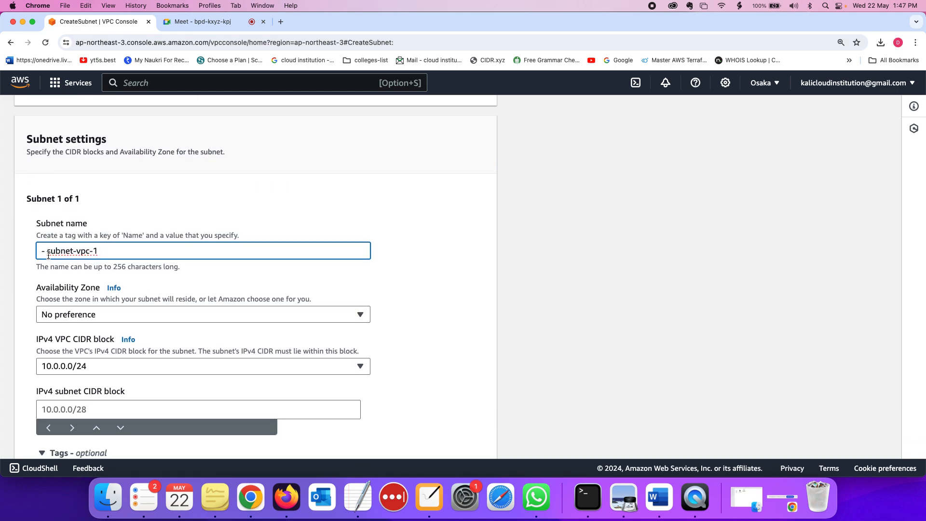
pyautogui.press('BackSpace')
pyautogui.press('BackSpace')
pyautogui.click(130, 314)
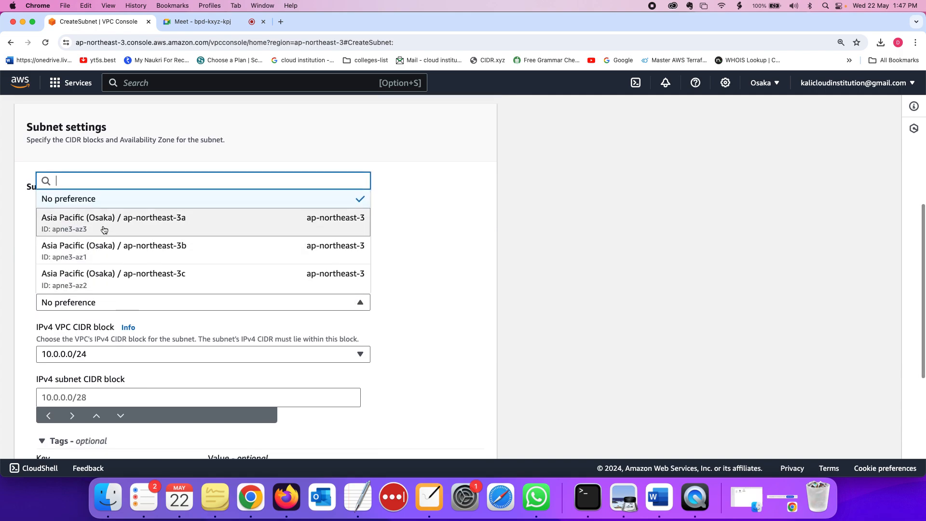
pyautogui.click(415, 257)
# Set the IPv4 subnet CIDR block to 10.0.0.0/28, copied from the Word notes, and create the subnet
pyautogui.scroll(-3, 416, 260)
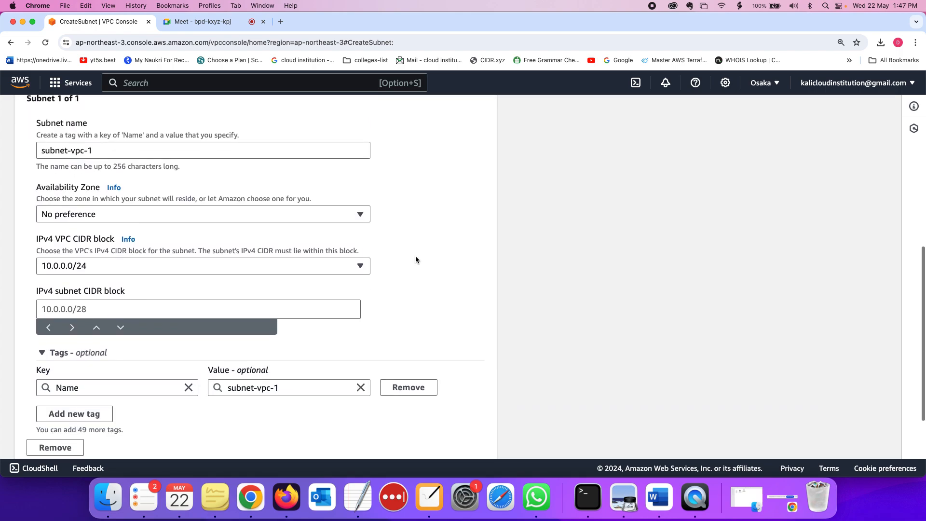
pyautogui.scroll(-2, 171, 238)
pyautogui.click(131, 281)
pyautogui.press('super+Tab')
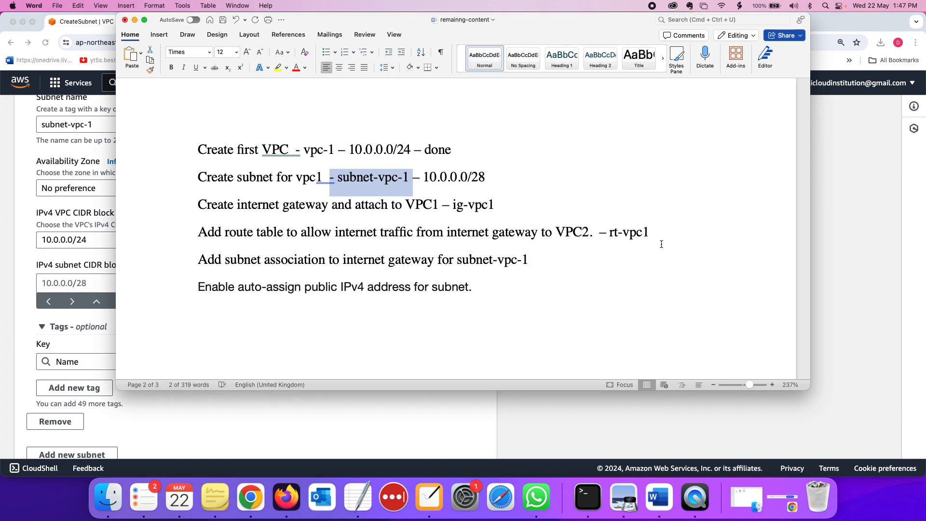
pyautogui.moveTo(425, 177); pyautogui.dragTo(485, 175)
pyautogui.press('super+c')
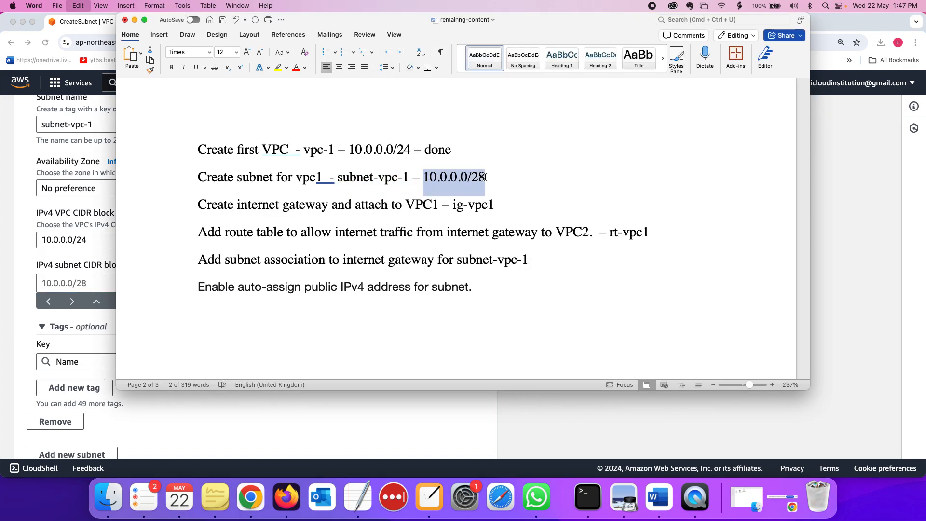
pyautogui.press('super+Tab')
pyautogui.press('super+v')
pyautogui.click(447, 271)
pyautogui.scroll(-2, 446, 271)
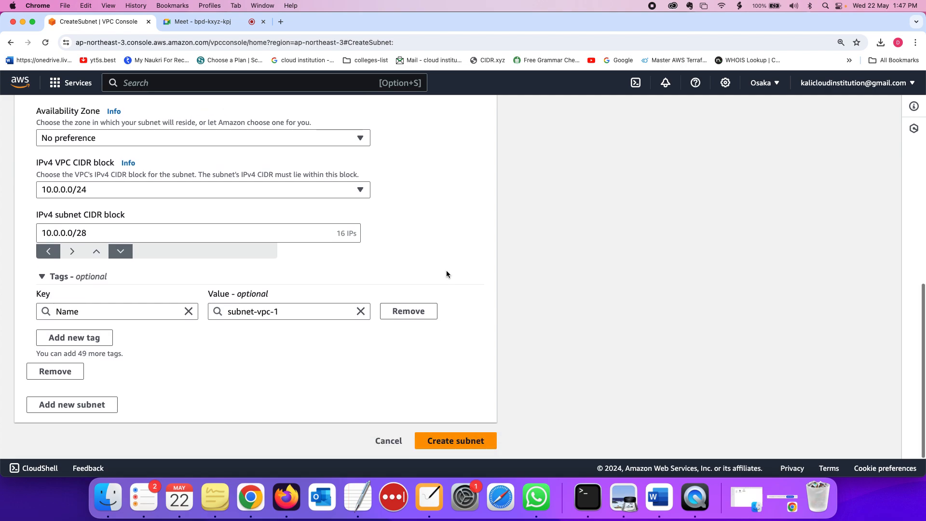
pyautogui.click(434, 442)
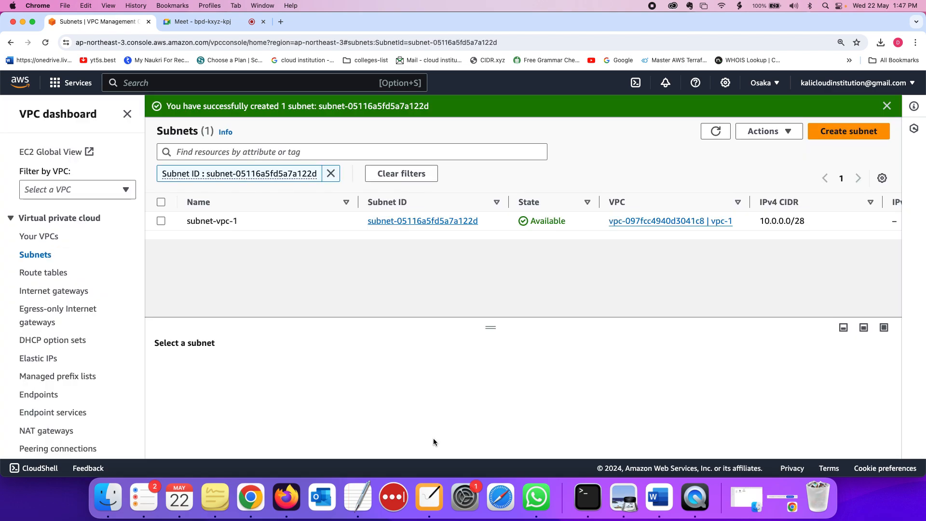
# Mark the subnet line in the Word notes with "– done"
pyautogui.press('super+Tab')
pyautogui.click(541, 174)
pyautogui.write('- d')
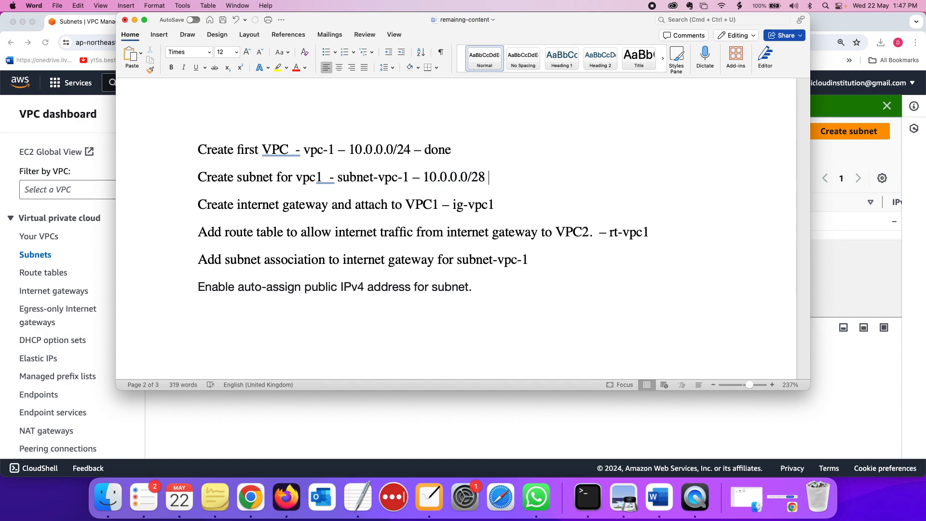
pyautogui.write('one')
# Create an internet gateway in the VPC console named ig-vpc1, copying the name from the Word notes
pyautogui.click(452, 206)
pyautogui.click(75, 262)
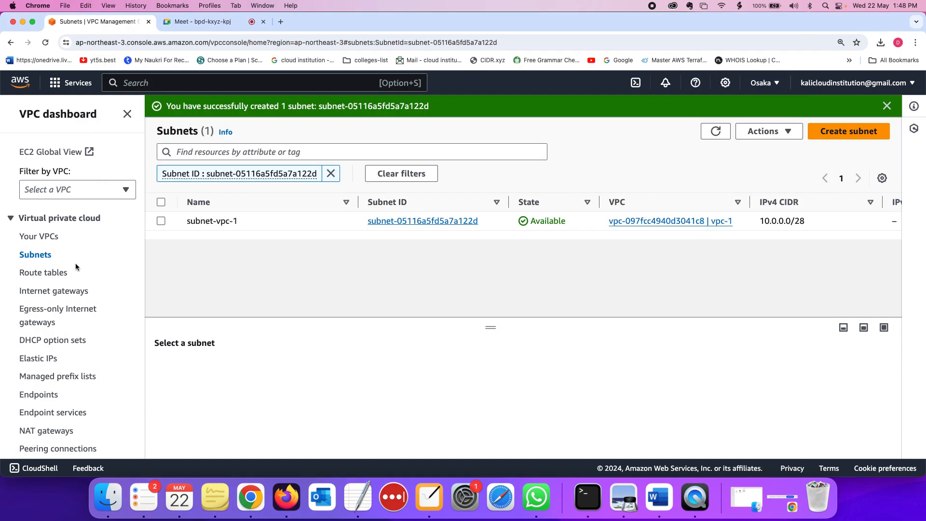
pyautogui.click(54, 291)
pyautogui.click(800, 111)
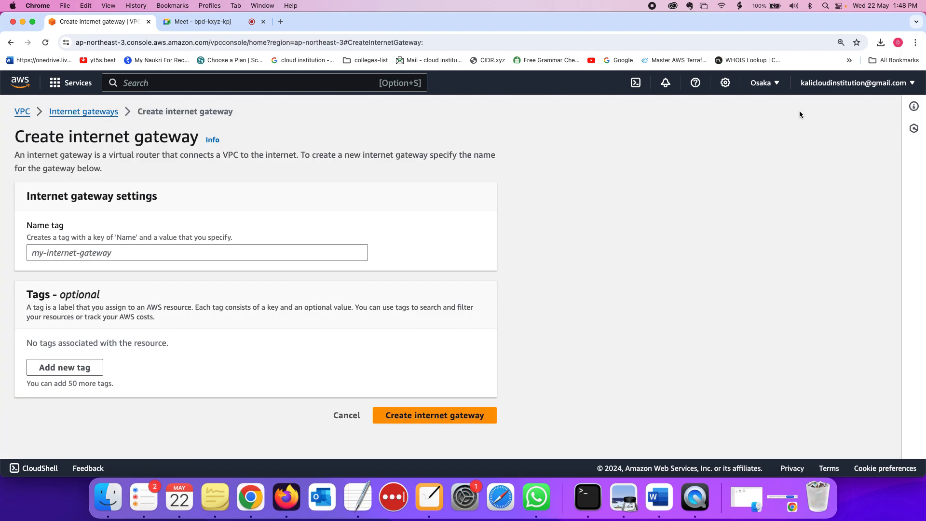
pyautogui.click(291, 256)
pyautogui.press('super+Tab')
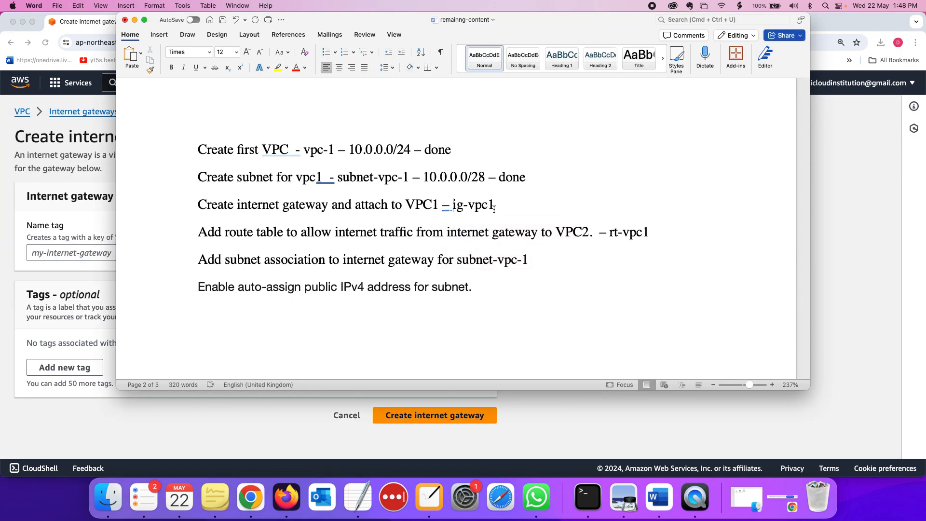
pyautogui.hotkey('shift', 'Left')
pyautogui.hotkey('shift', 'Left')
pyautogui.hotkey('shift', 'Left')
pyautogui.hotkey('shift', 'Left')
pyautogui.hotkey('shift', 'Left')
pyautogui.hotkey('shift', 'Left')
pyautogui.hotkey('shift', 'Left')
pyautogui.press('super+c')
pyautogui.press('super+Tab')
pyautogui.press('super+v')
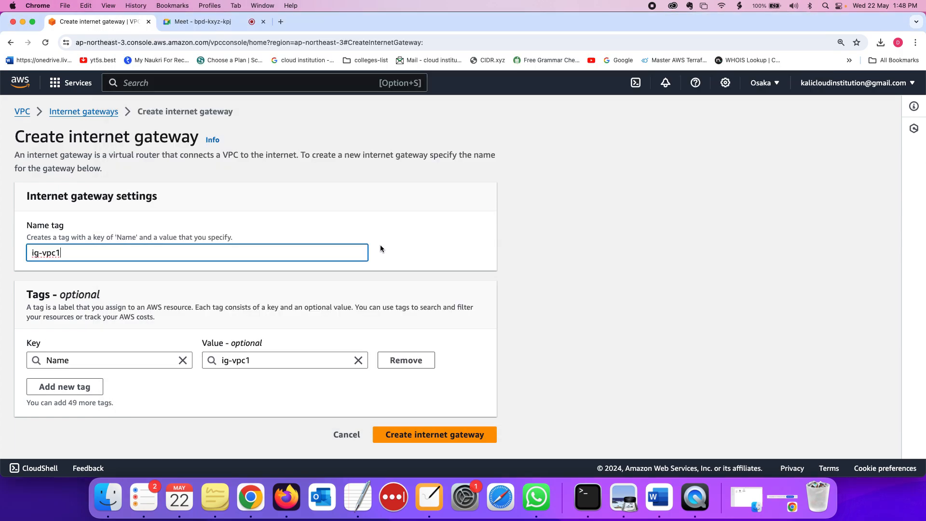
pyautogui.click(429, 434)
pyautogui.moveTo(305, 348); pyautogui.dragTo(171, 348)
pyautogui.click(320, 406)
# Switch to the Word notes and insert an empty line below the VPC1 internet gateway line
pyautogui.press('super+Tab')
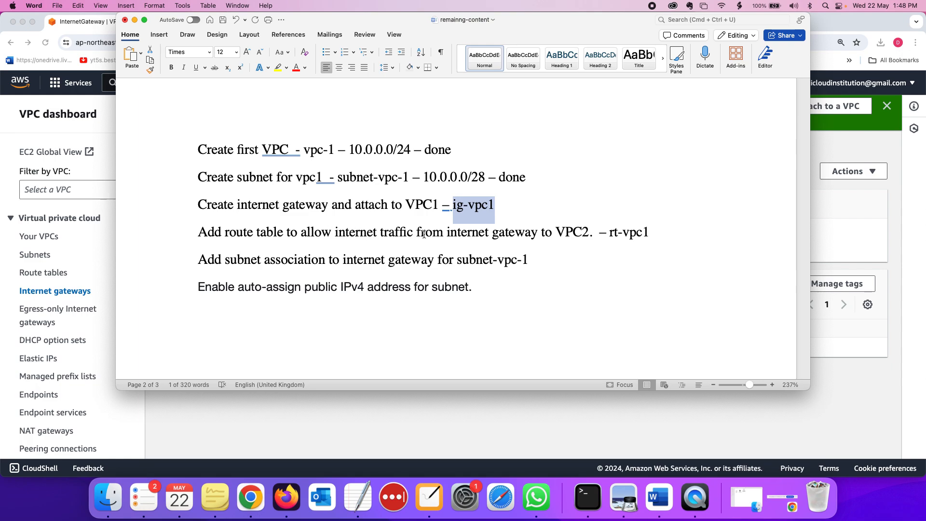
pyautogui.click(506, 207)
pyautogui.press('Return')
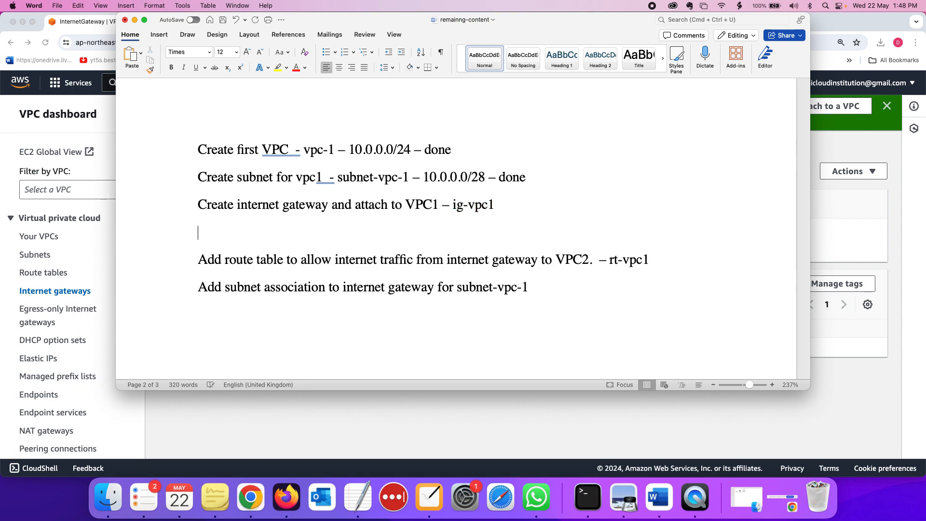
pyautogui.write('attac')
pyautogui.press('BackSpace')
pyautogui.press('BackSpace')
pyautogui.write('ch')
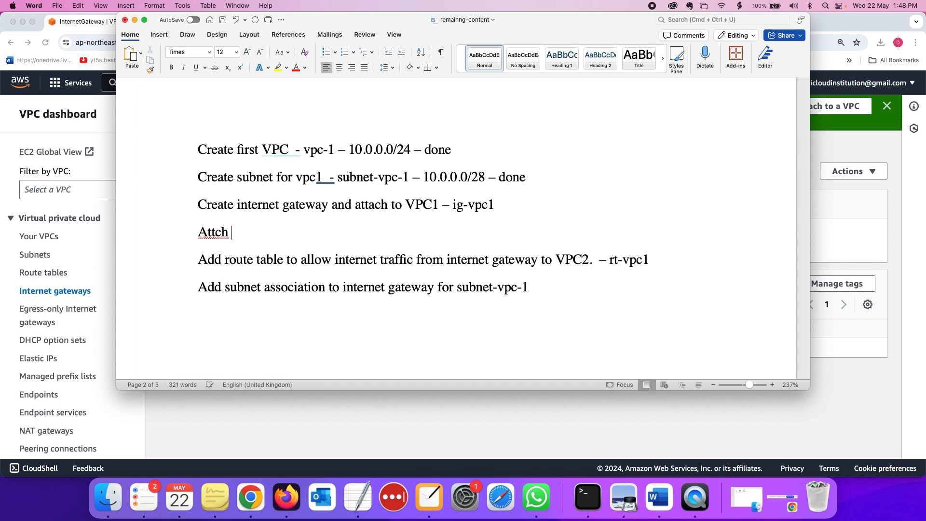
pyautogui.press('BackSpace')
pyautogui.press('BackSpace')
pyautogui.press('BackSpace')
pyautogui.press('BackSpace')
pyautogui.press('BackSpace')
pyautogui.press('BackSpace')
# Return to the VPC console in Chrome and attach the internet gateway ig-vpc1 to vpc-1
pyautogui.press('super+Tab')
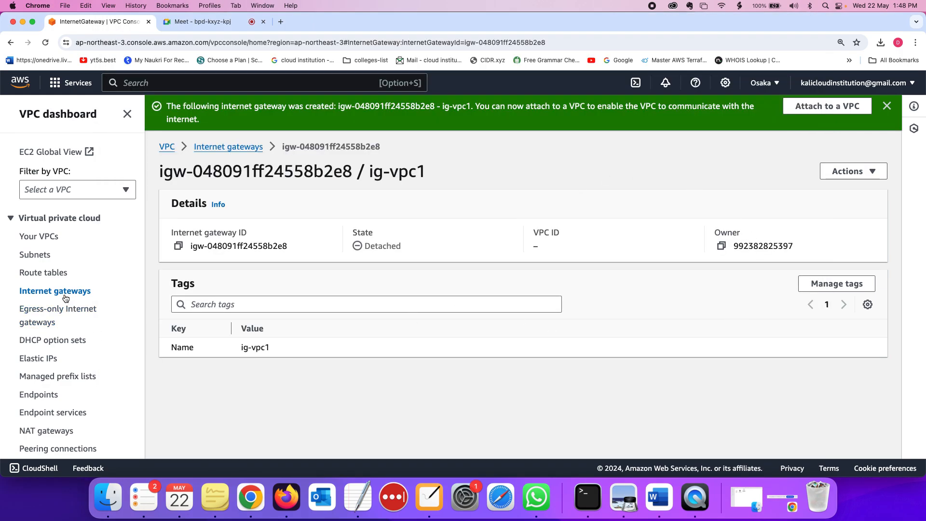
pyautogui.click(854, 177)
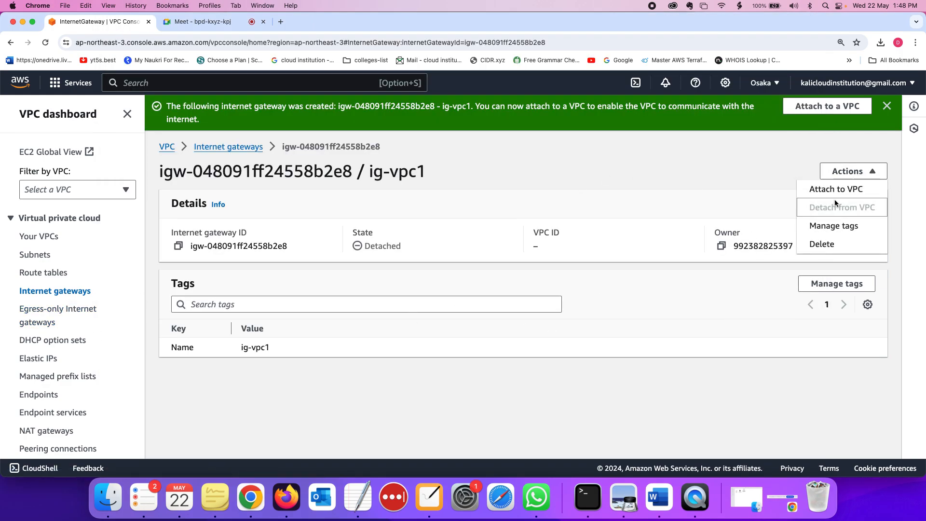
pyautogui.click(814, 190)
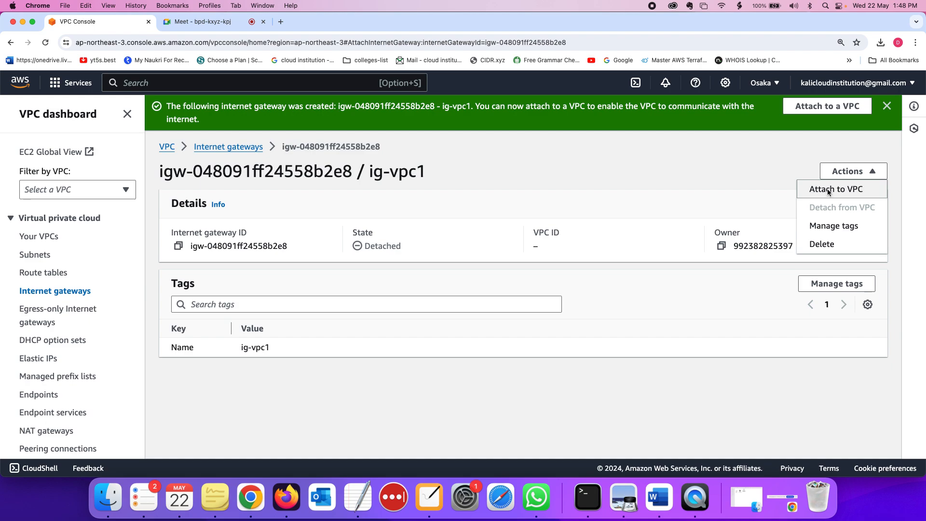
pyautogui.click(221, 234)
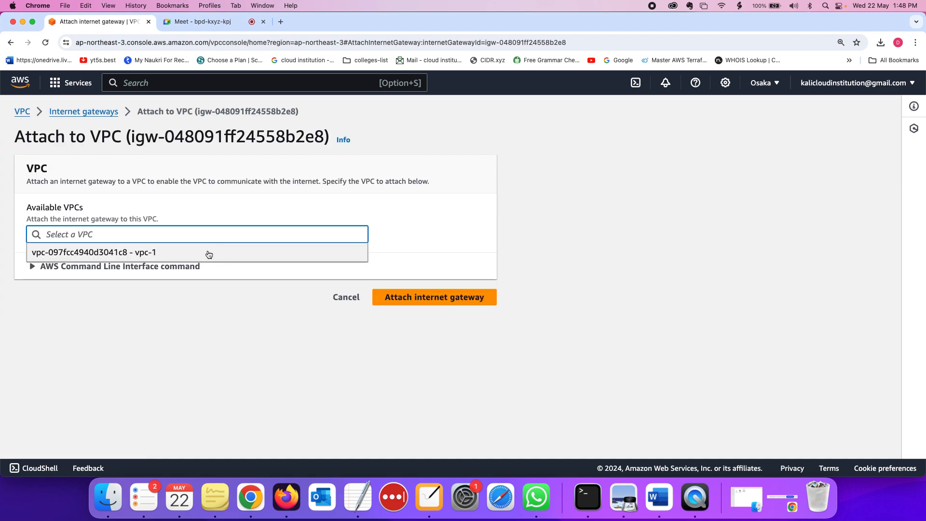
pyautogui.click(206, 252)
pyautogui.click(386, 298)
# Write "Attach IG to Vpc1" on the empty line below the internet gateway line in the Word notes
pyautogui.press('super+Tab')
pyautogui.click(469, 233)
pyautogui.write('attach to')
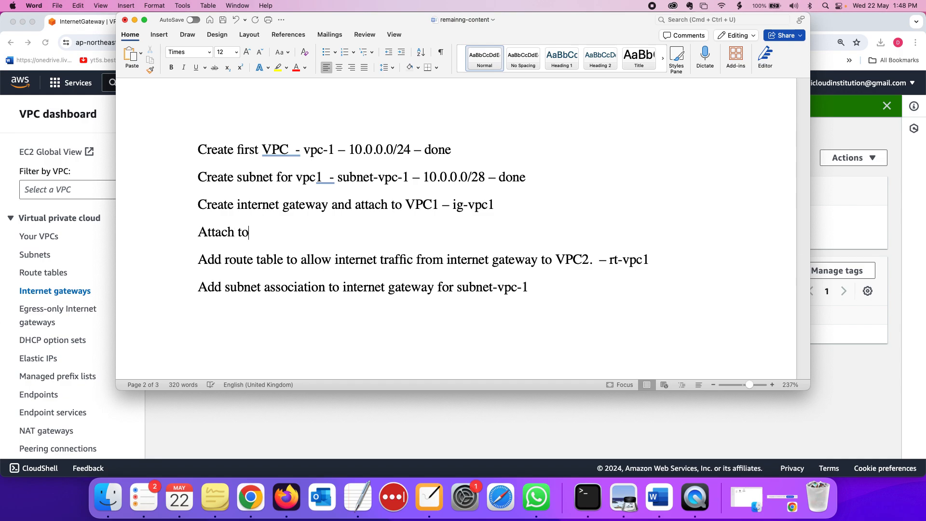
pyautogui.press('BackSpace')
pyautogui.press('BackSpace')
pyautogui.press('BackSpace')
pyautogui.write('IG to Vpc1')
# Mark both the "Attach IG to Vpc1" line and the internet gateway creation line in the Word notes with "– done"
pyautogui.press('super+Tab')
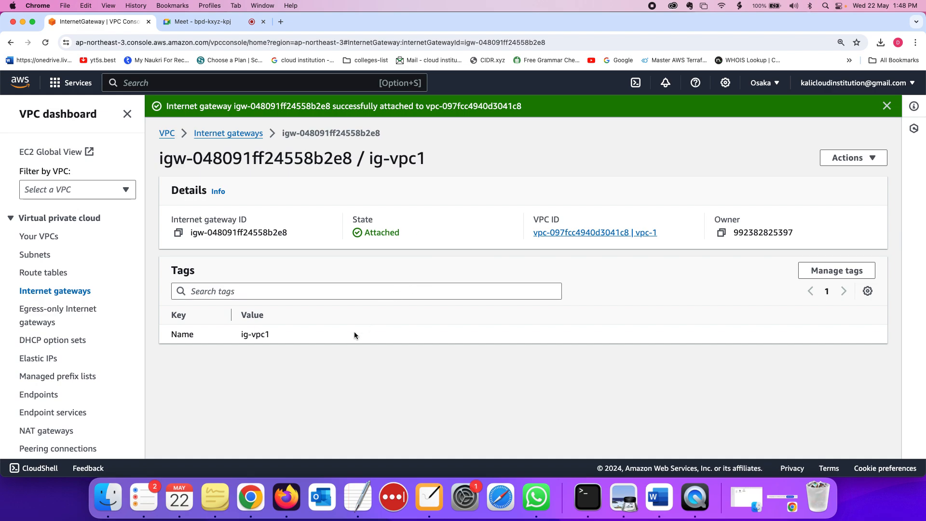
pyautogui.press('super+Tab')
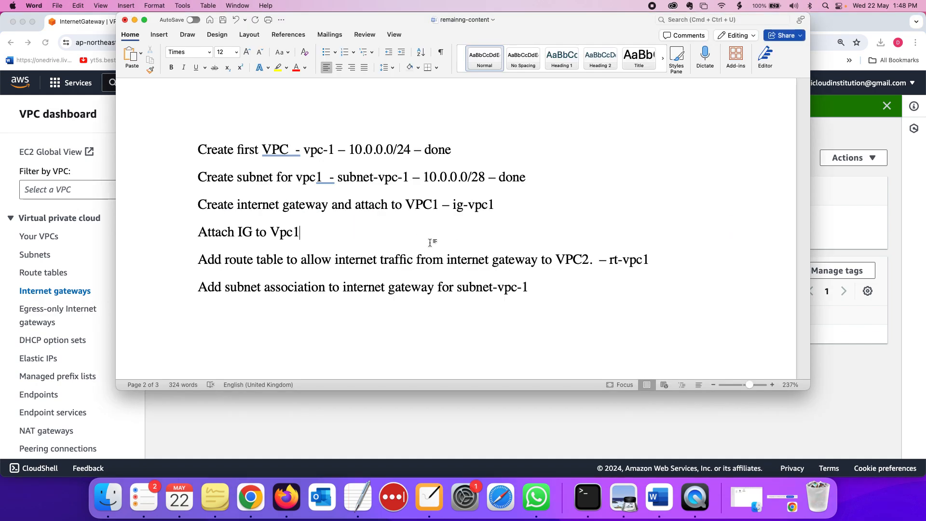
pyautogui.write('- ')
pyautogui.write('done ')
pyautogui.write(' - done')
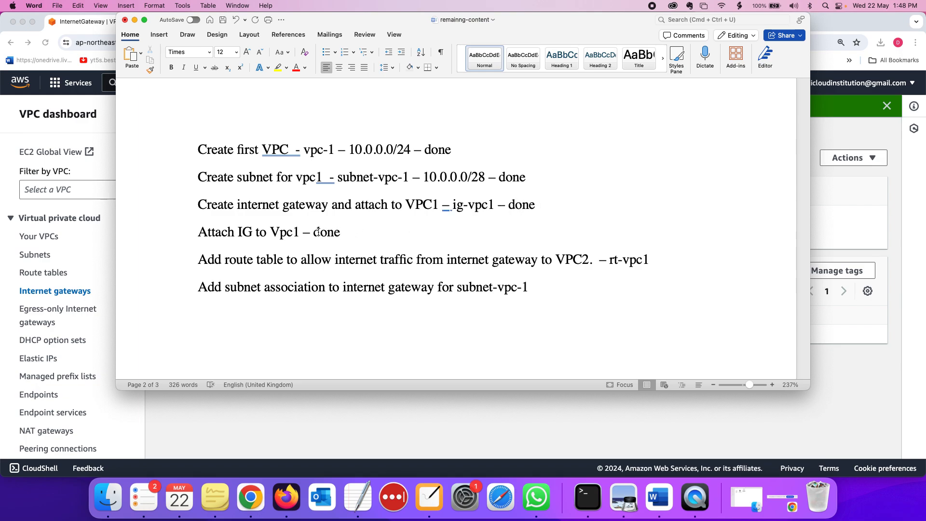
# Go to the route tables in the VPC console and start creating a new route table
pyautogui.press('super+Tab')
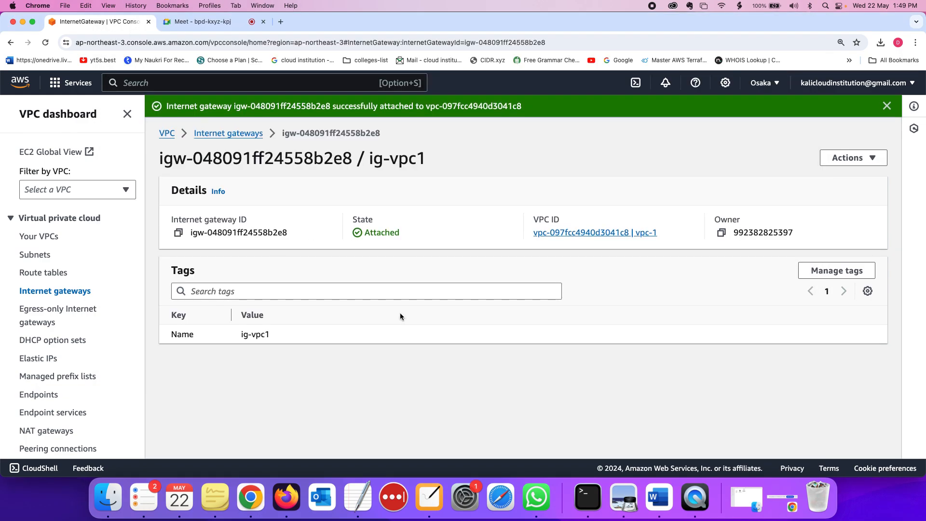
pyautogui.press('super+Tab')
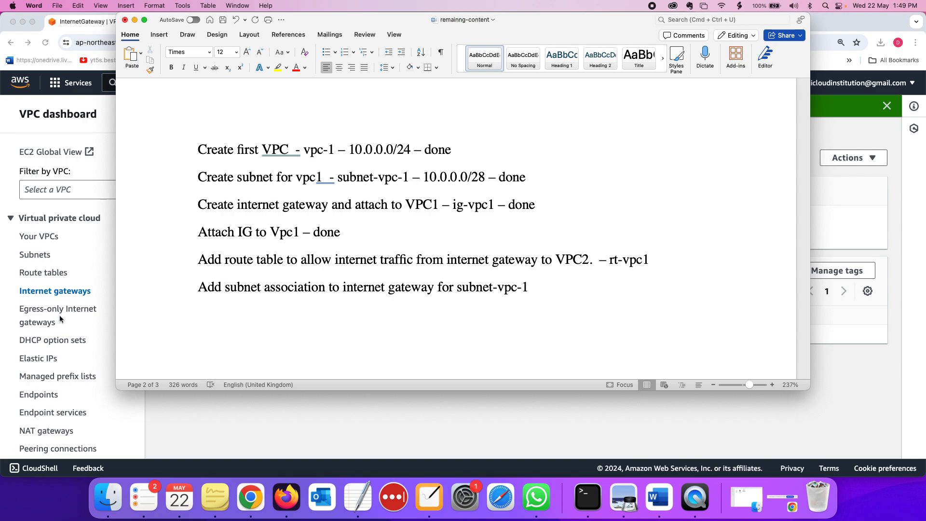
pyautogui.click(53, 291)
pyautogui.click(44, 273)
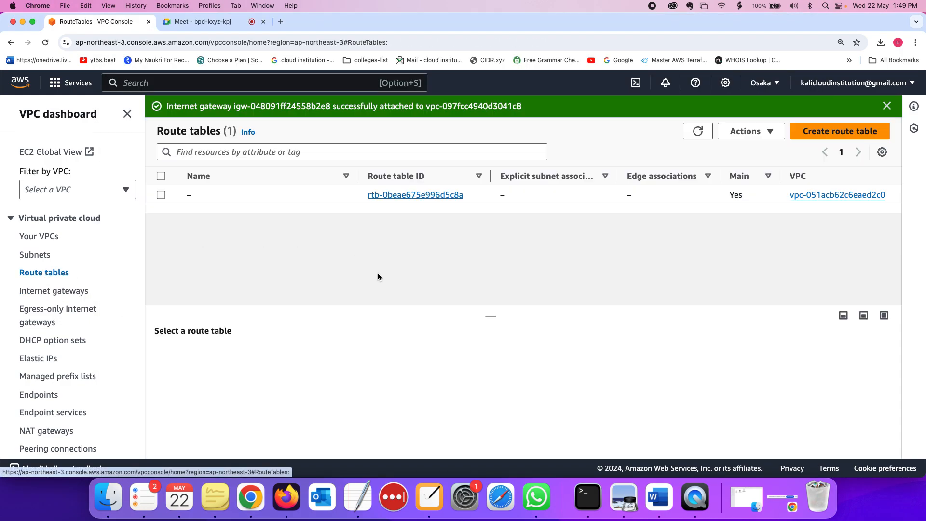
pyautogui.moveTo(341, 198); pyautogui.dragTo(572, 197)
pyautogui.click(567, 245)
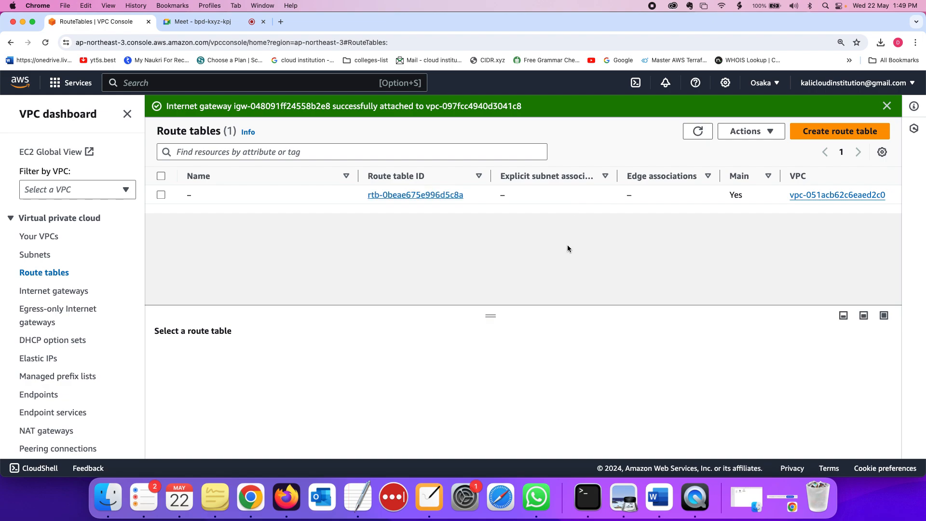
pyautogui.click(840, 130)
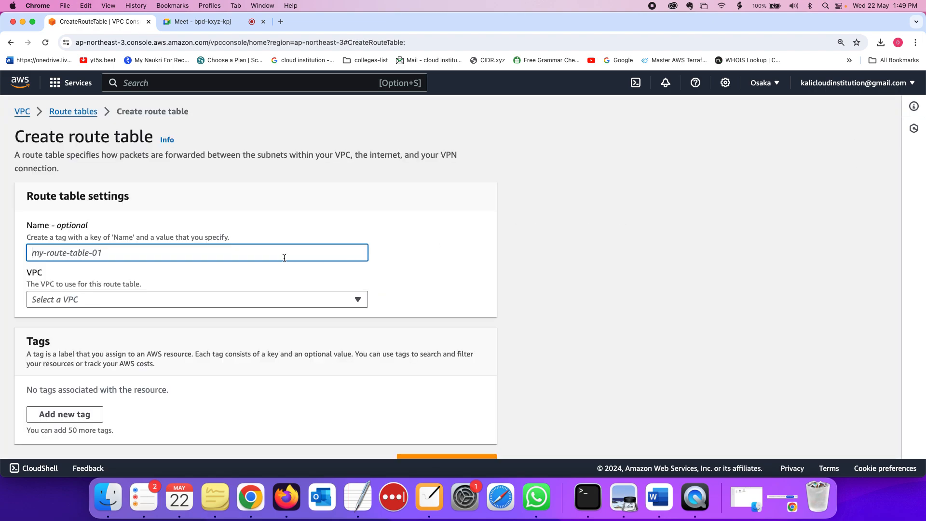
# Create the route table with the name rt-vpc1, copied from the Word notes, in vpc-1
pyautogui.press('super+Tab')
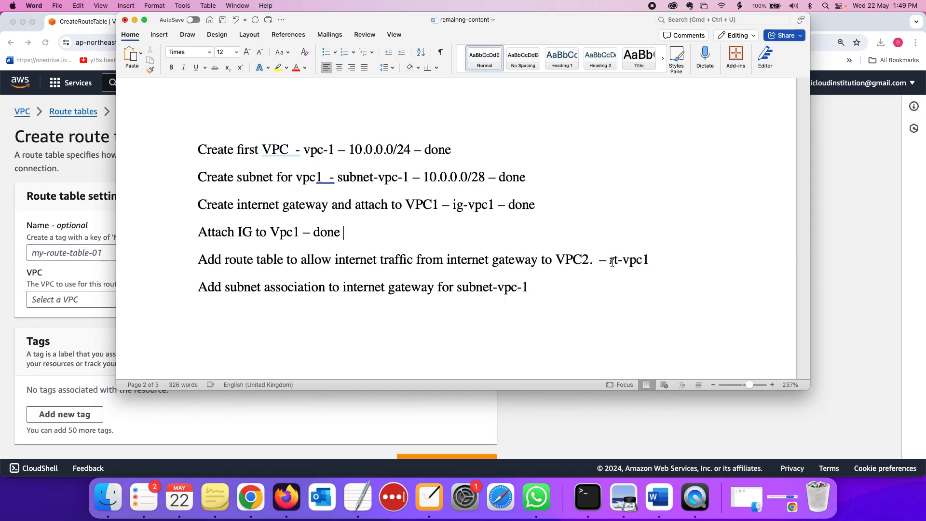
pyautogui.moveTo(610, 263); pyautogui.dragTo(649, 262)
pyautogui.press('super+c')
pyautogui.press('super+Tab')
pyautogui.press('super+v')
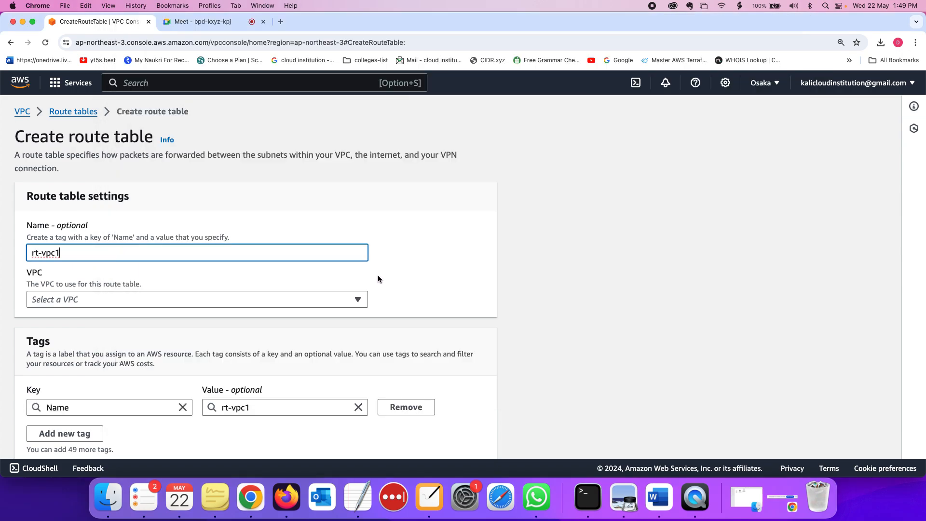
pyautogui.scroll(-2, 331, 277)
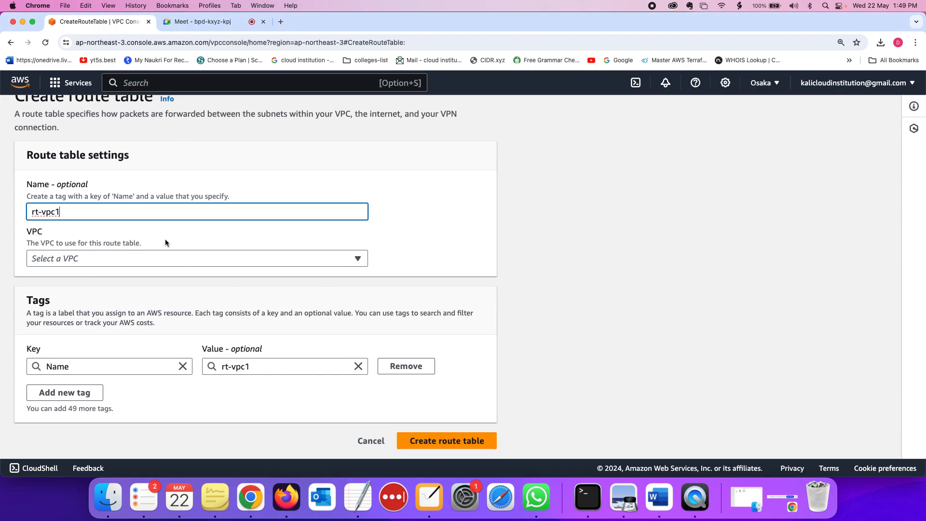
pyautogui.click(85, 265)
pyautogui.click(98, 309)
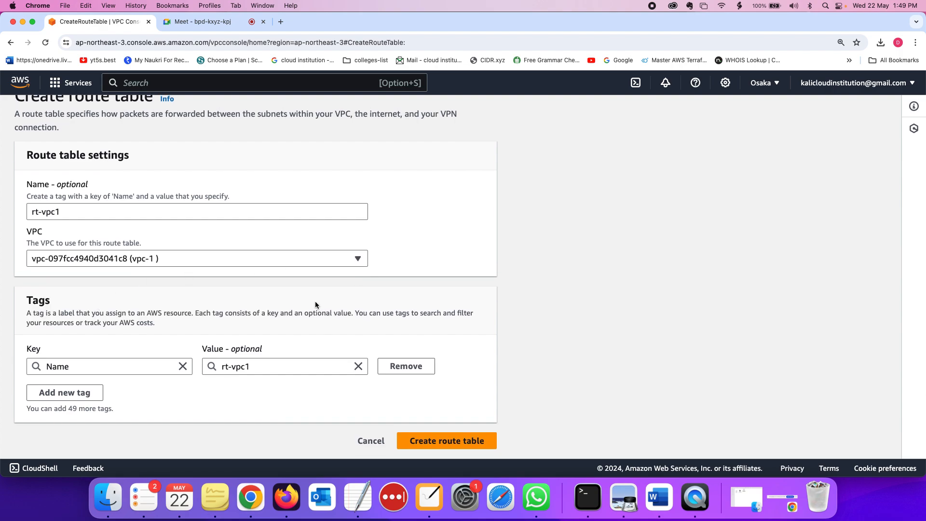
pyautogui.click(453, 438)
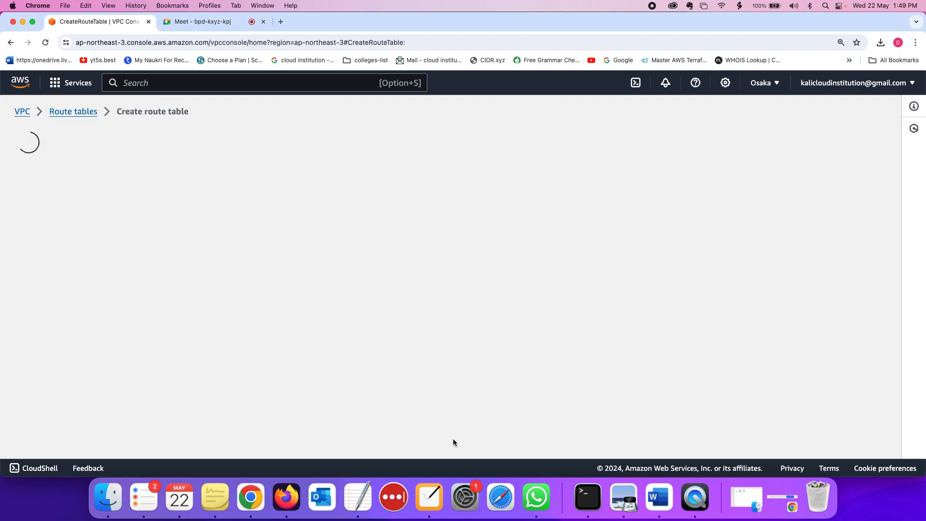
# Add a route to rt-vpc1 with destination 0.0.0.0/0 and the internet gateway ig-vpc1 as target, and save the changes
pyautogui.scroll(-1, 441, 362)
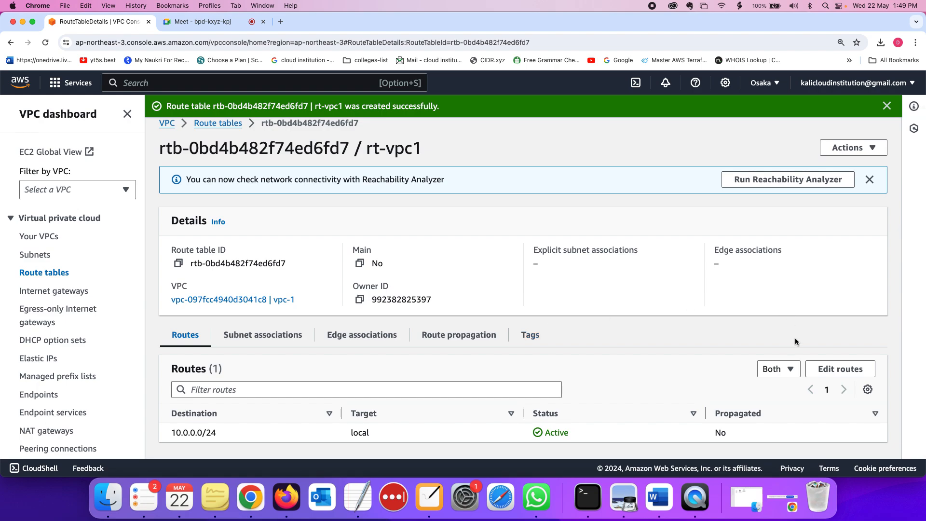
pyautogui.click(831, 367)
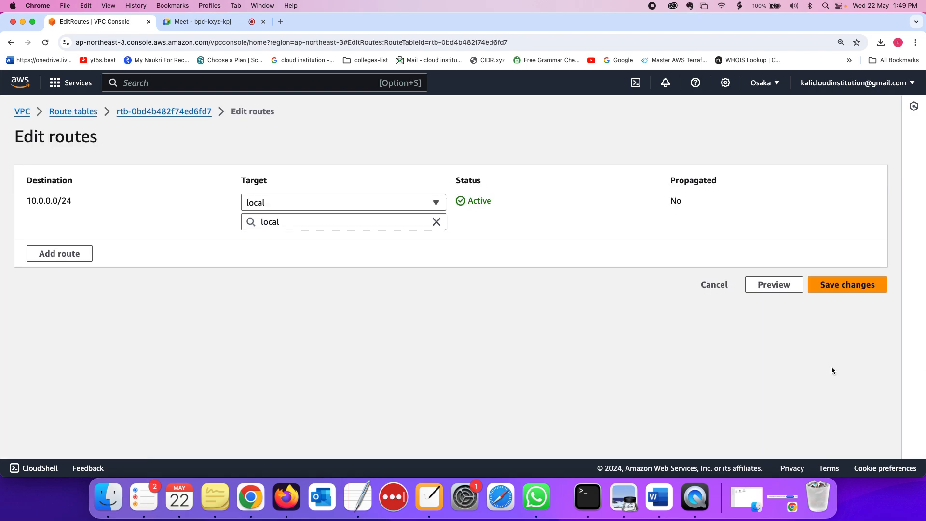
pyautogui.click(68, 254)
pyautogui.click(66, 250)
pyautogui.click(92, 266)
pyautogui.click(296, 245)
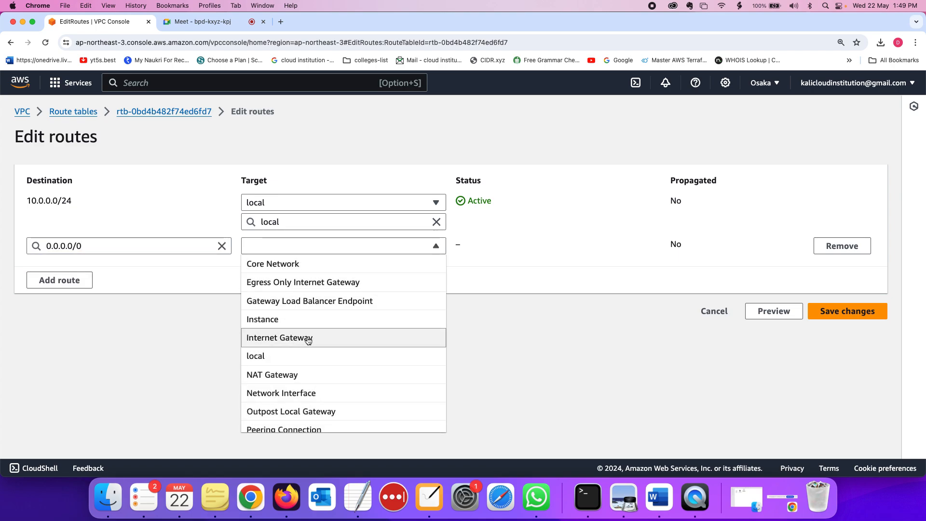
pyautogui.click(308, 338)
pyautogui.click(287, 266)
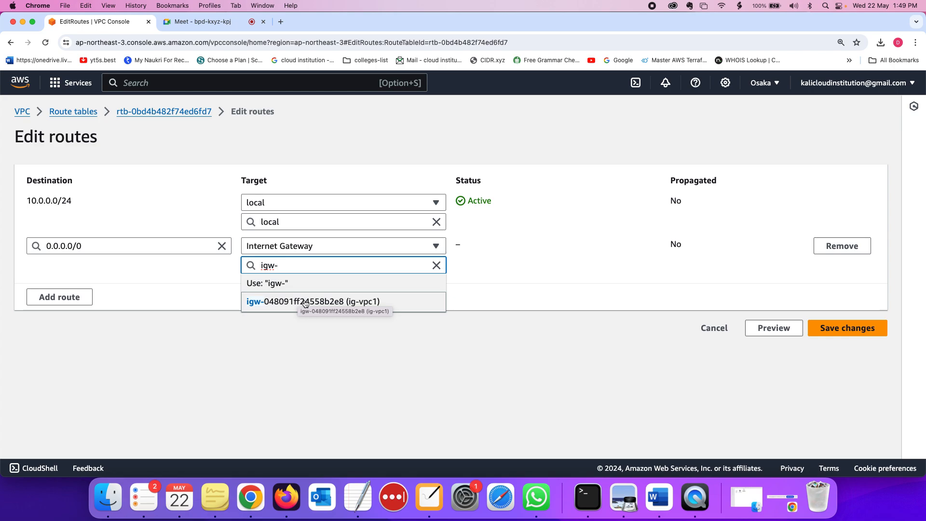
pyautogui.click(305, 302)
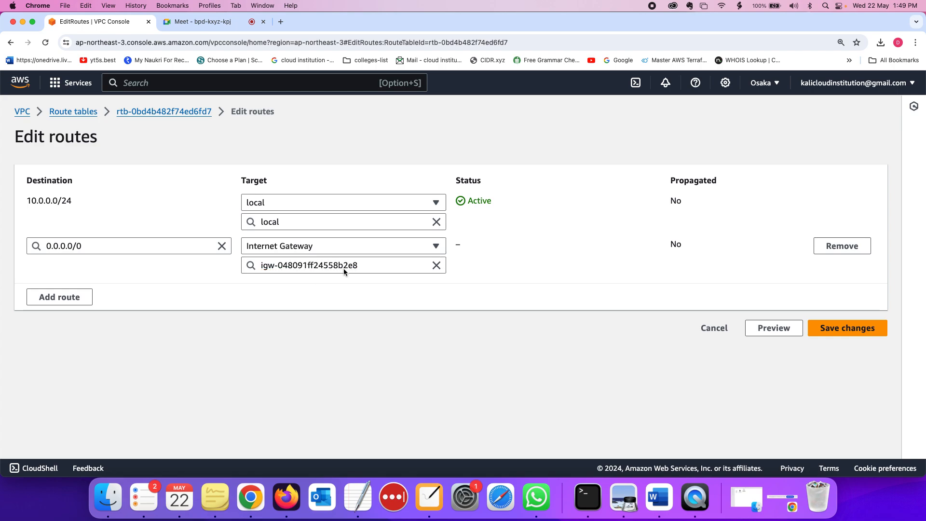
pyautogui.click(839, 328)
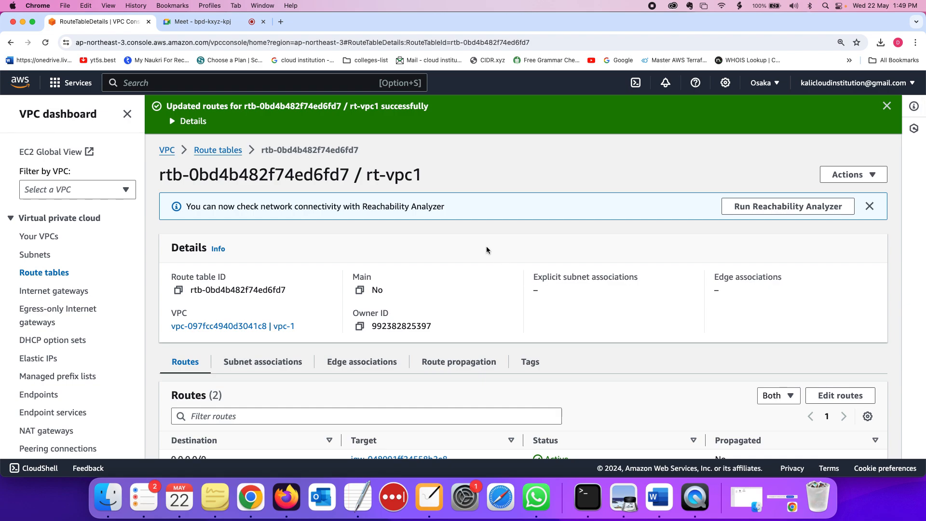
# Copy the line "Attach IG to Vpc1 – done" in the Word notes to a new line below the vpc2 internet gateway line
pyautogui.press('super+Tab')
pyautogui.tripleClick(270, 229)
pyautogui.press('super+c')
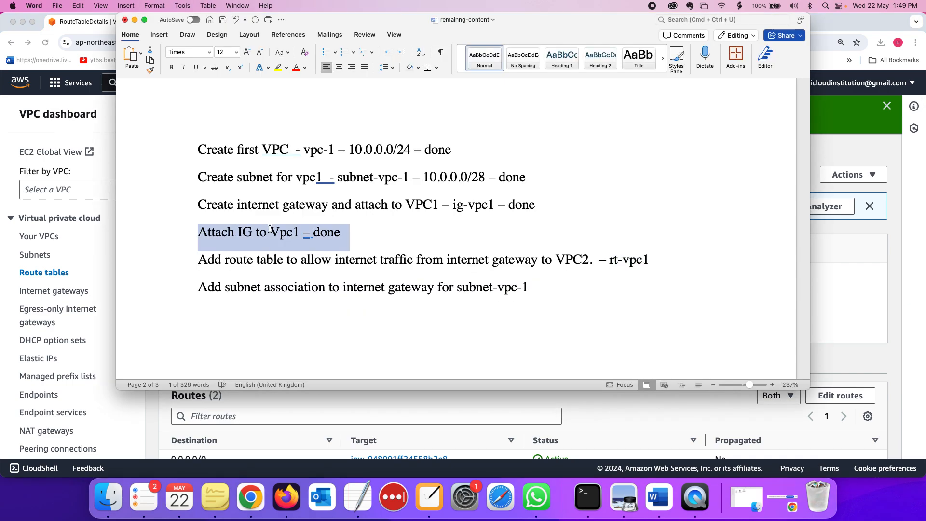
pyautogui.scroll(-10, 270, 229)
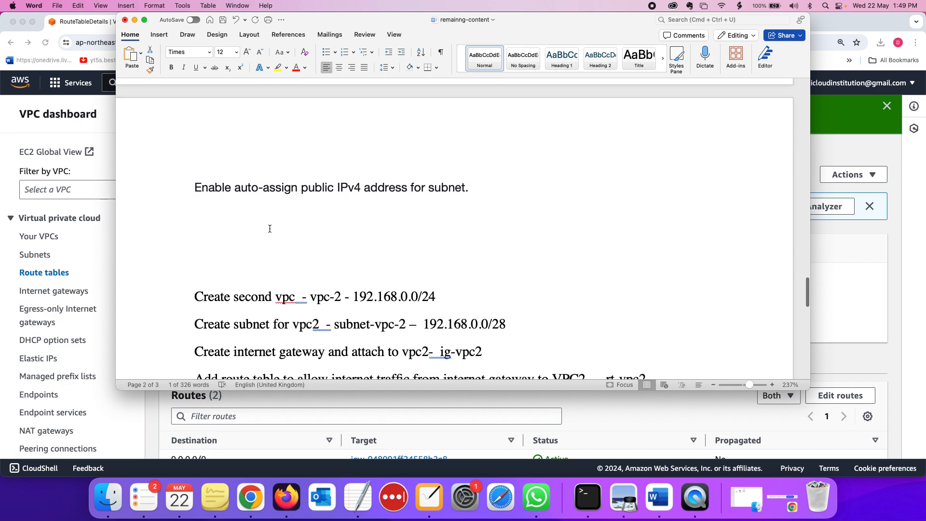
pyautogui.scroll(-2, 270, 229)
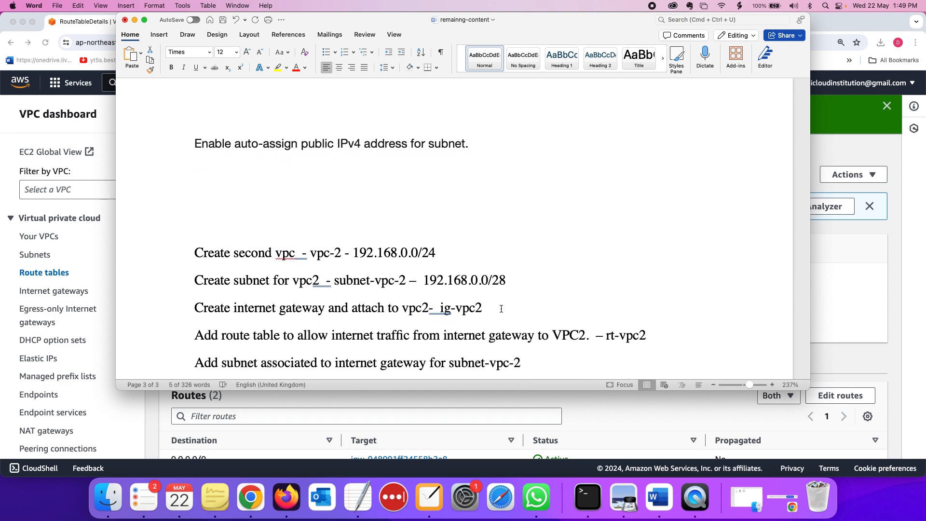
pyautogui.scroll(-1, 501, 309)
pyautogui.scroll(5, 501, 309)
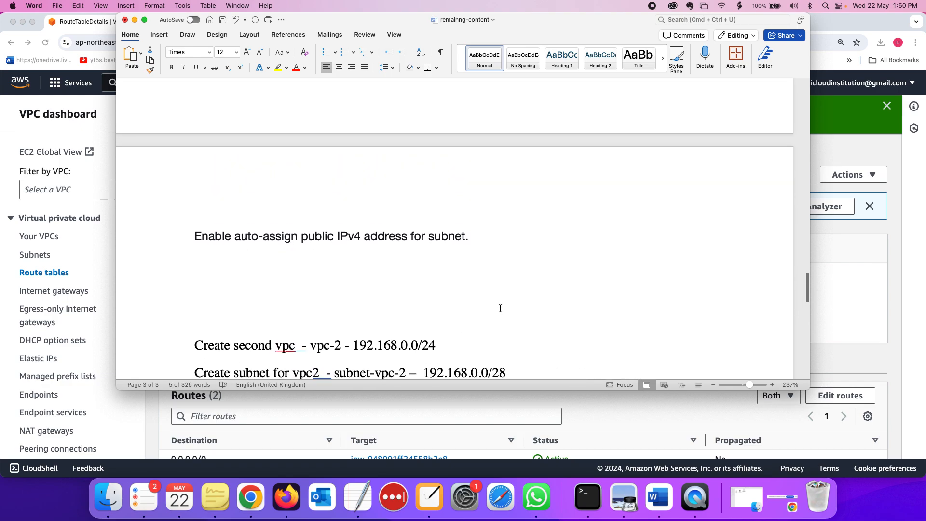
pyautogui.scroll(8, 500, 308)
pyautogui.scroll(-14, 500, 308)
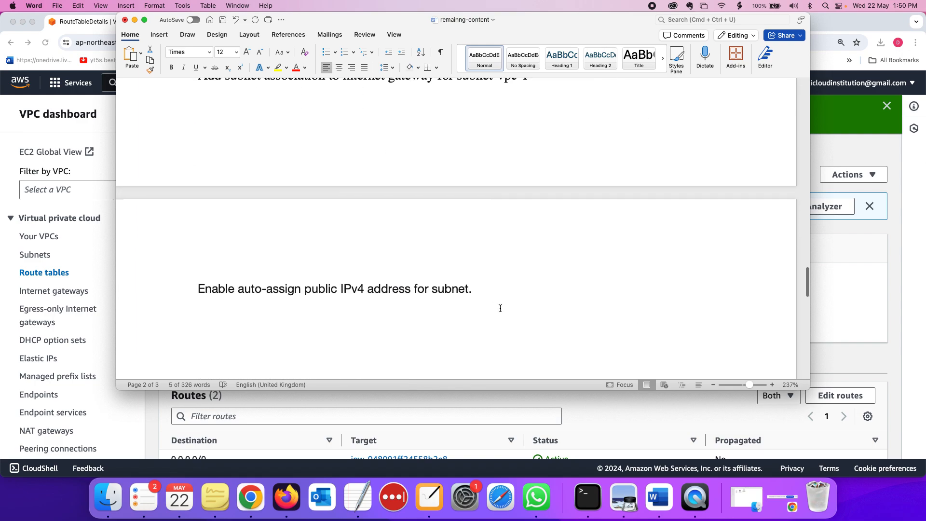
pyautogui.scroll(12, 501, 314)
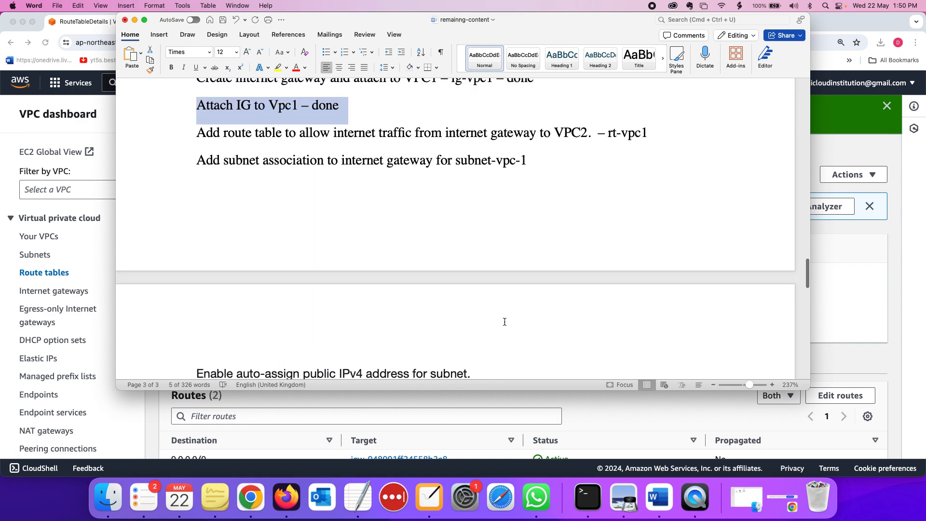
pyautogui.scroll(-2, 504, 322)
pyautogui.scroll(4, 504, 322)
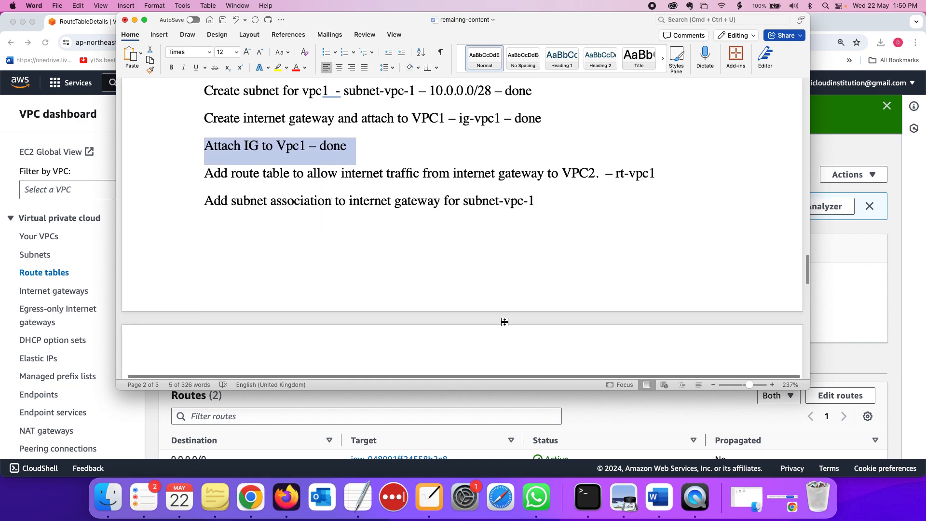
pyautogui.scroll(-10, 504, 322)
pyautogui.click(508, 280)
pyautogui.press('Return')
pyautogui.press('super+v')
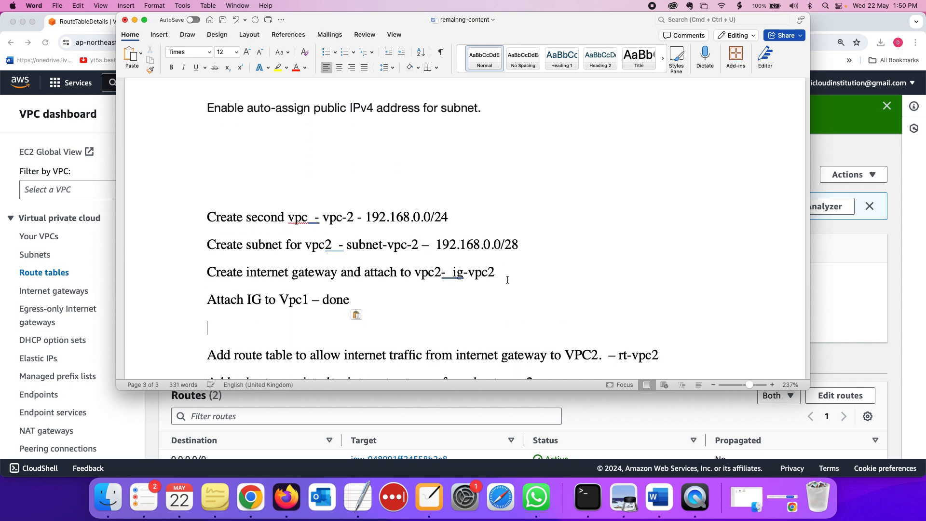
# Return to the VPC console in Chrome and review the routes of route table rt-vpc1
pyautogui.press('super+Tab')
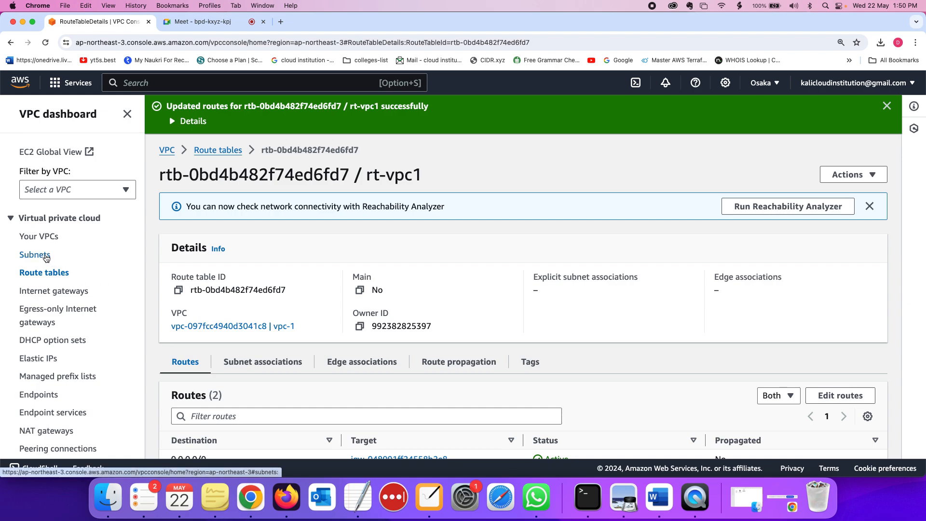
pyautogui.click(47, 255)
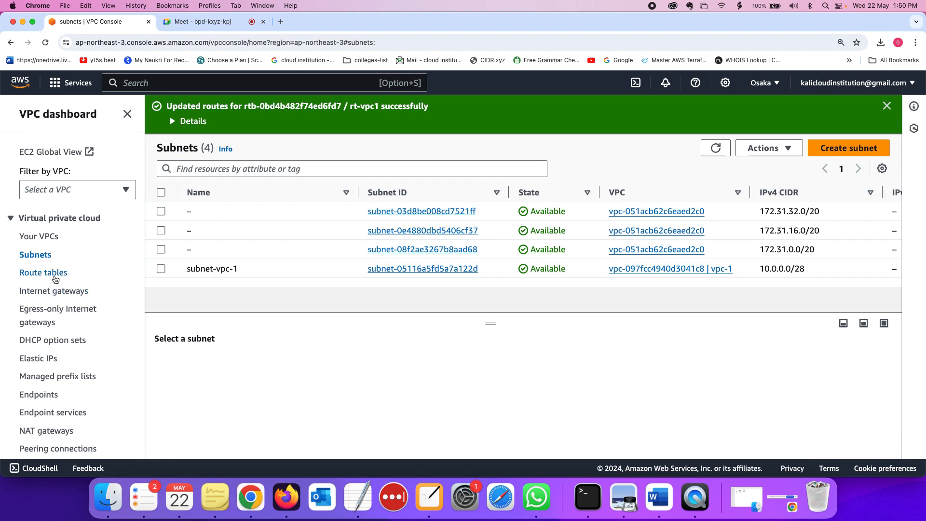
pyautogui.click(52, 275)
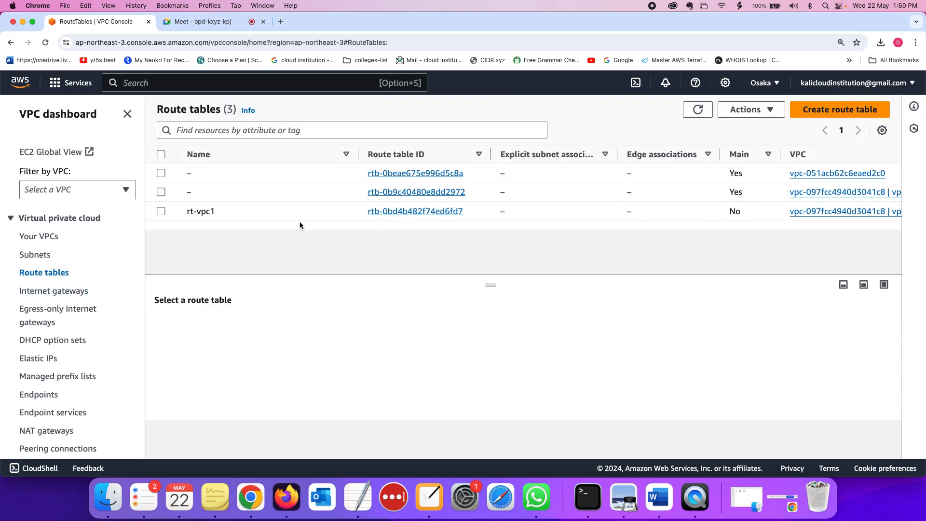
pyautogui.click(292, 215)
pyautogui.scroll(-3, 522, 375)
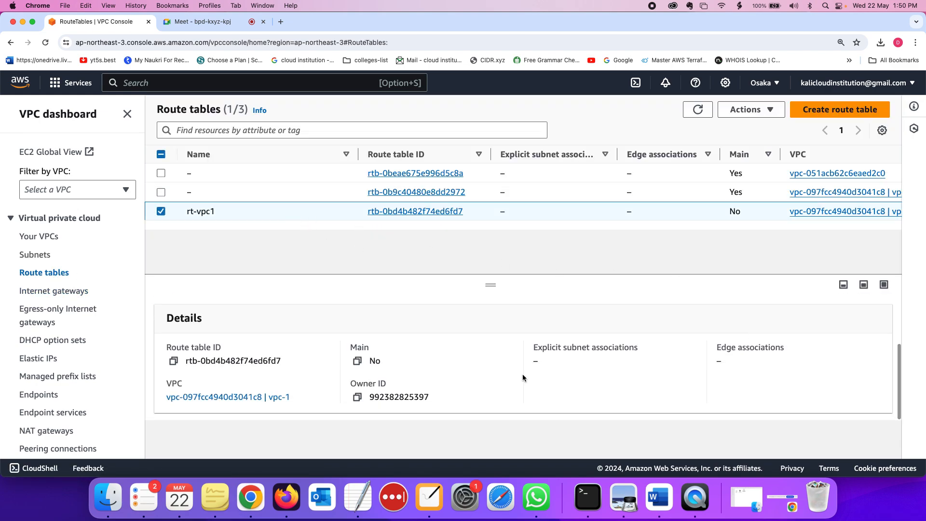
pyautogui.scroll(3, 523, 375)
pyautogui.click(233, 325)
pyautogui.scroll(-2, 492, 400)
pyautogui.scroll(2, 492, 399)
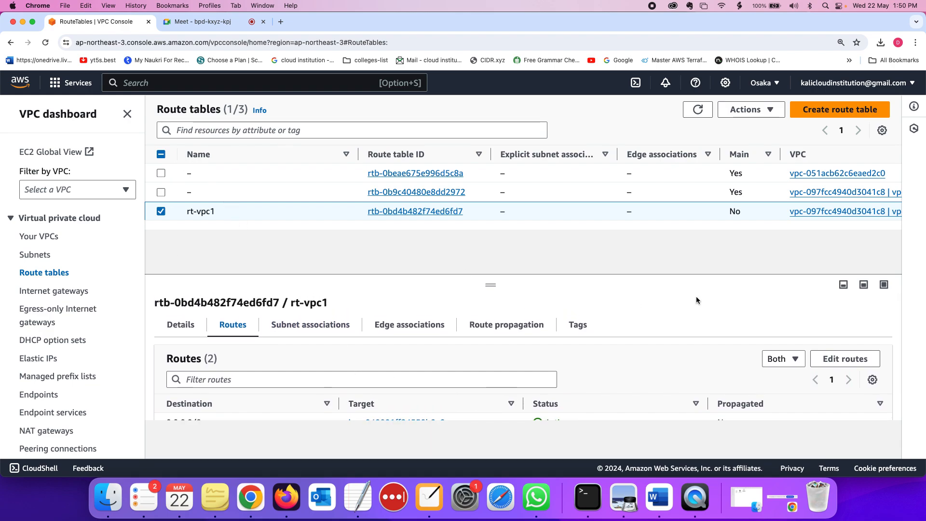
pyautogui.click(844, 359)
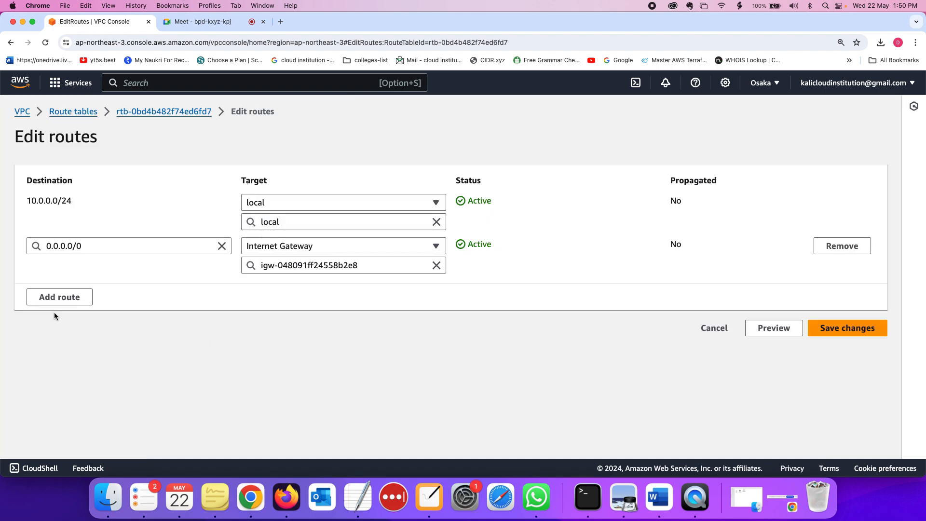
pyautogui.click(49, 299)
pyautogui.click(48, 289)
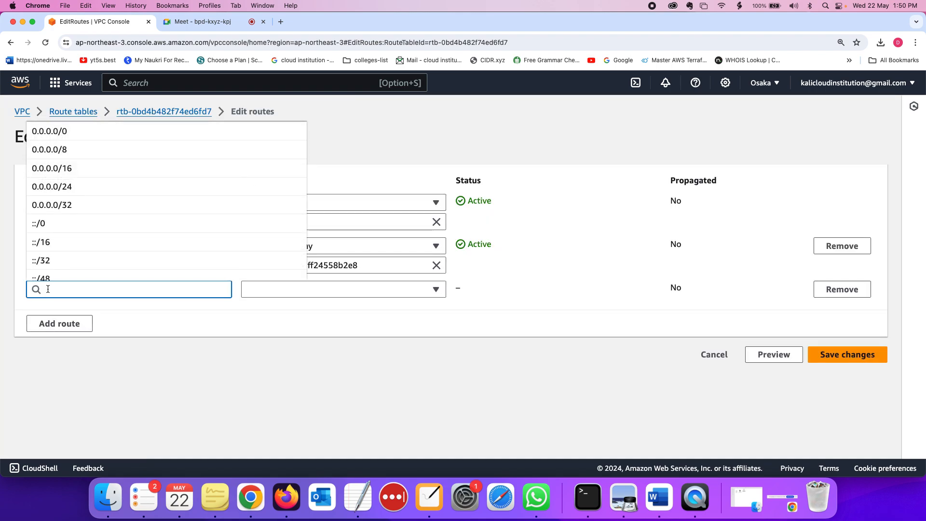
pyautogui.click(41, 138)
pyautogui.click(346, 288)
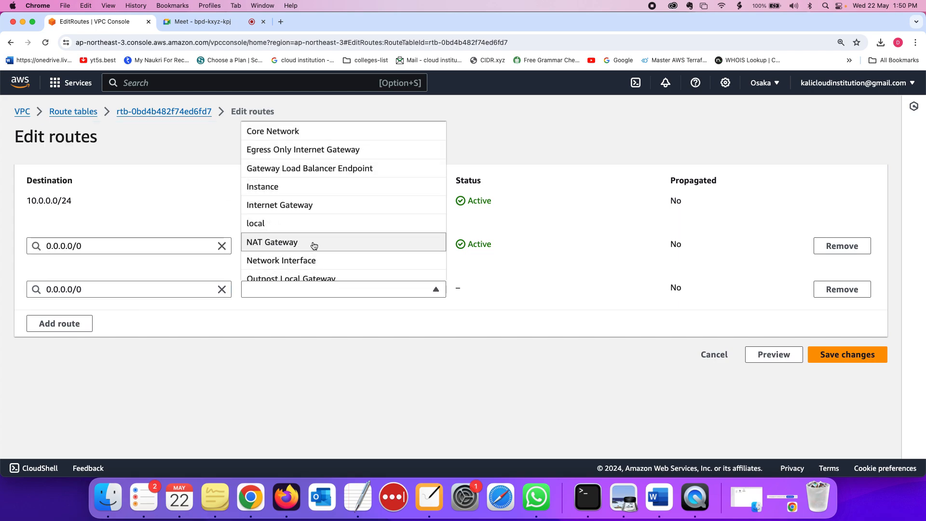
pyautogui.click(389, 329)
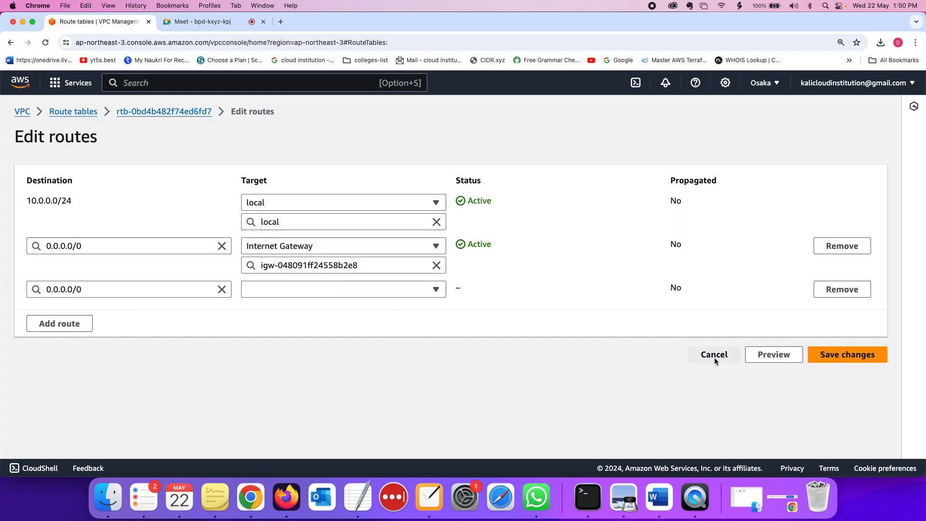
pyautogui.click(713, 357)
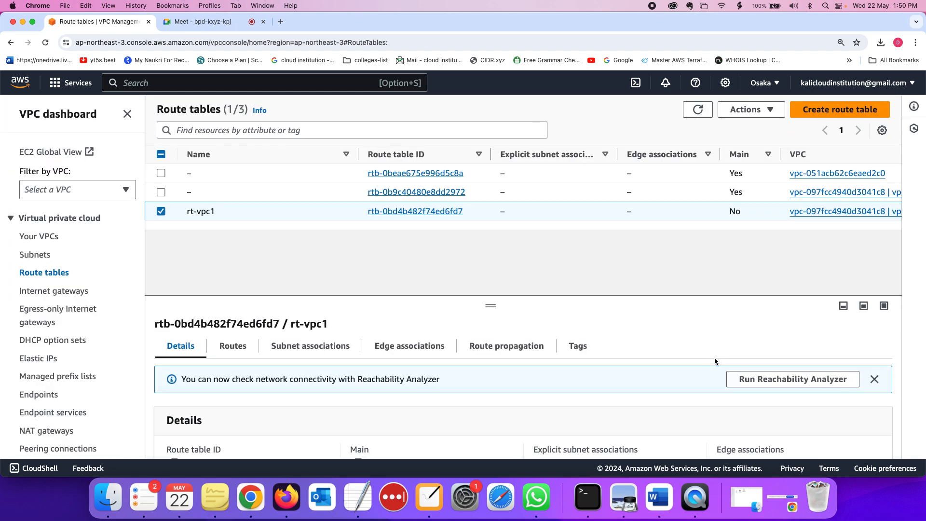
# Associate subnet-vpc-1 with the route table rt-vpc1 and save the association
pyautogui.click(36, 255)
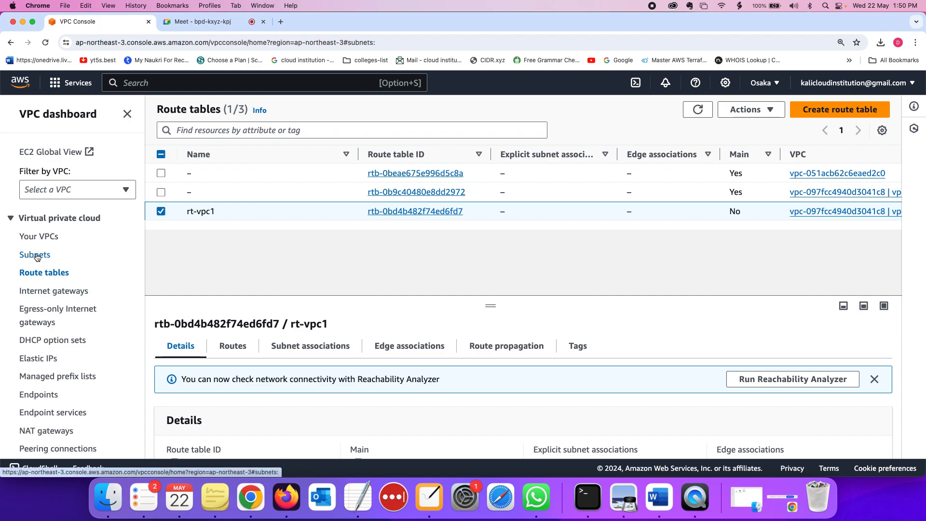
pyautogui.click(314, 233)
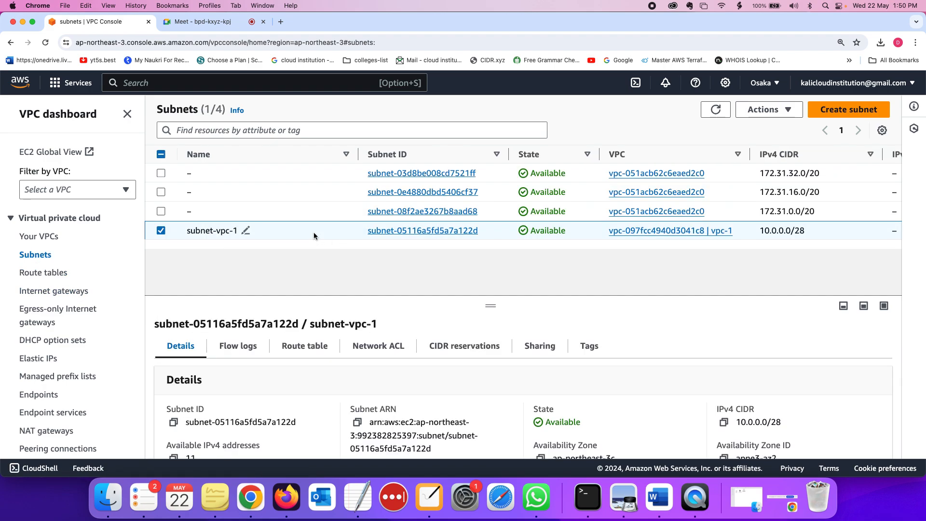
pyautogui.click(763, 110)
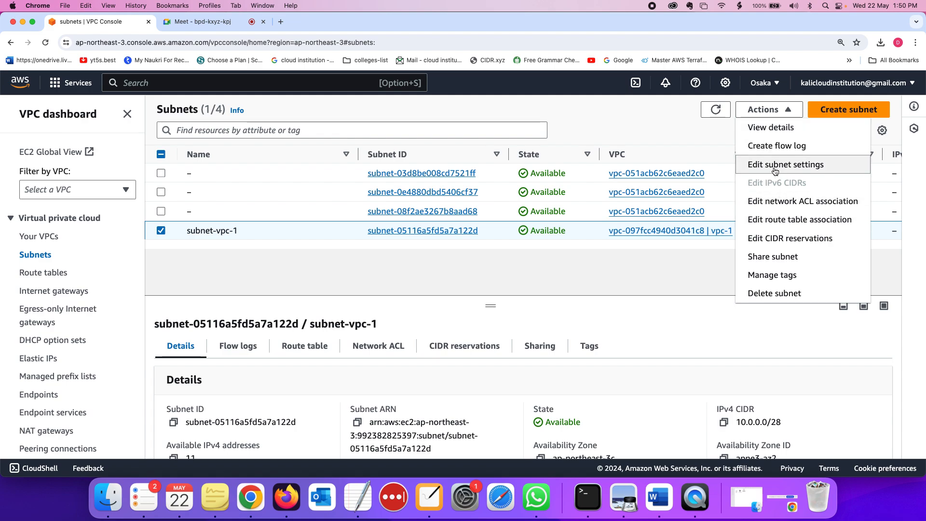
pyautogui.click(781, 222)
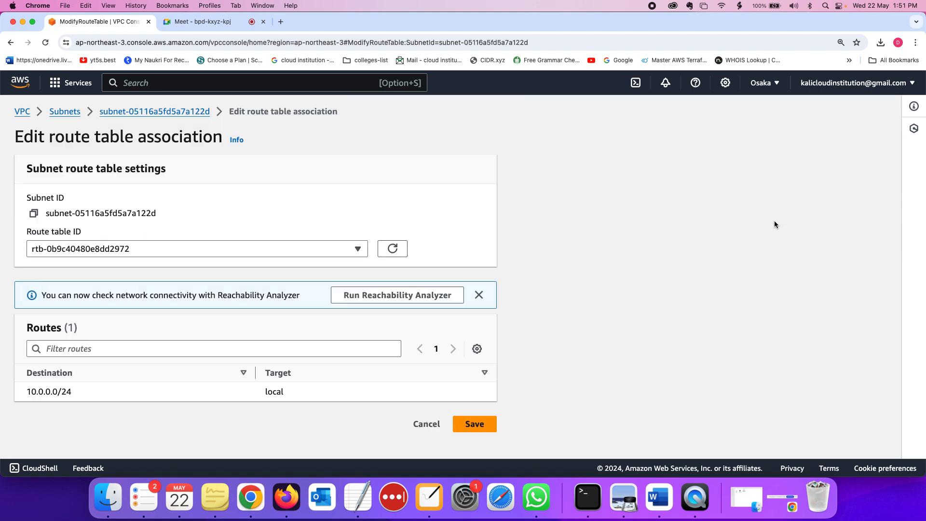
pyautogui.click(186, 253)
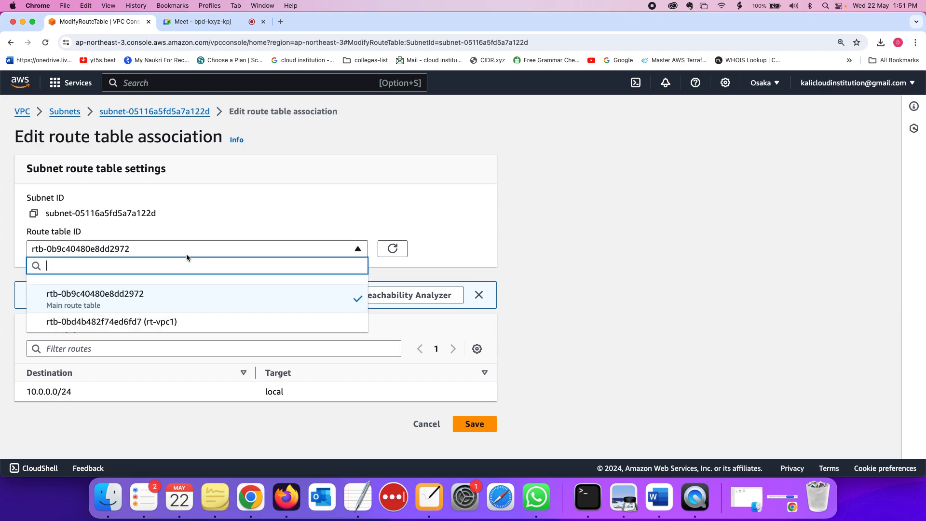
pyautogui.click(180, 324)
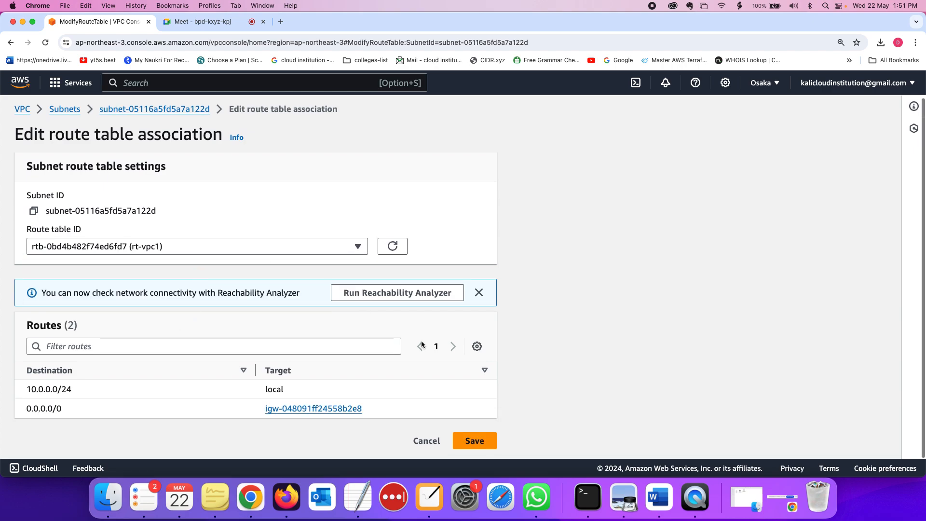
pyautogui.click(464, 440)
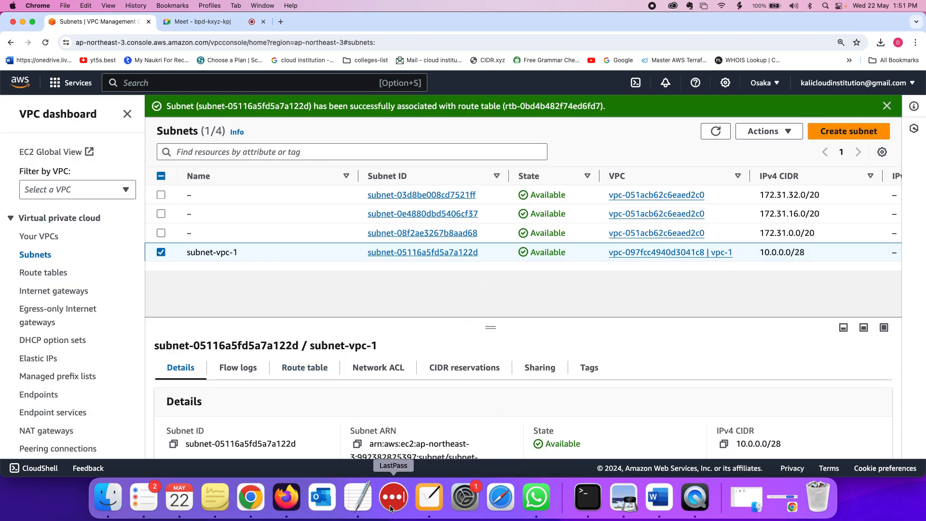
# Enlarge the NiBoard whiteboard to full screen and sketch a freehand stroke linking the edge of vpc-1 to subnet1
pyautogui.click(433, 509)
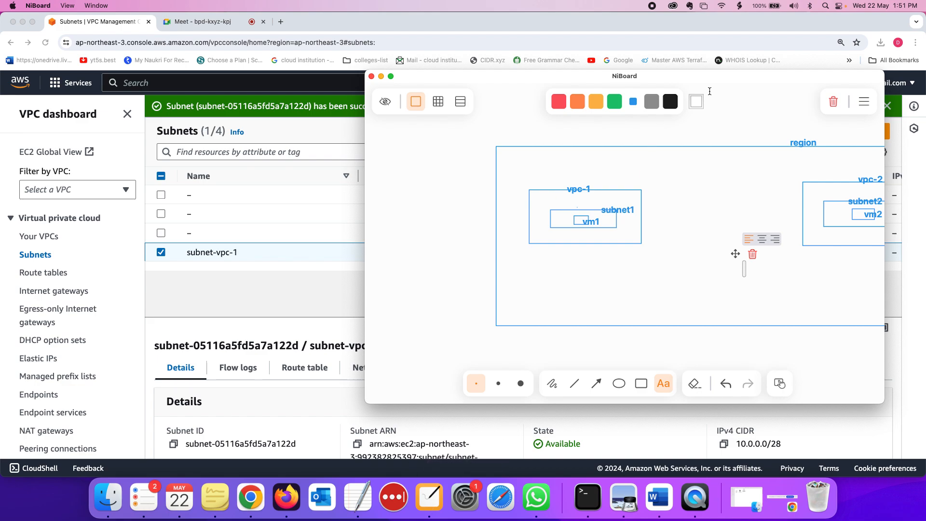
pyautogui.moveTo(703, 73); pyautogui.dragTo(467, 73)
pyautogui.doubleClick(467, 74)
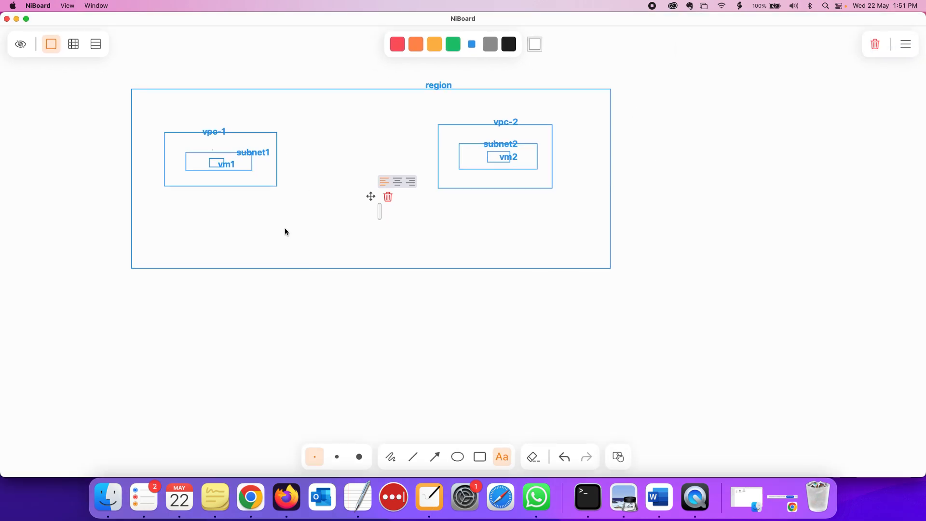
pyautogui.click(390, 456)
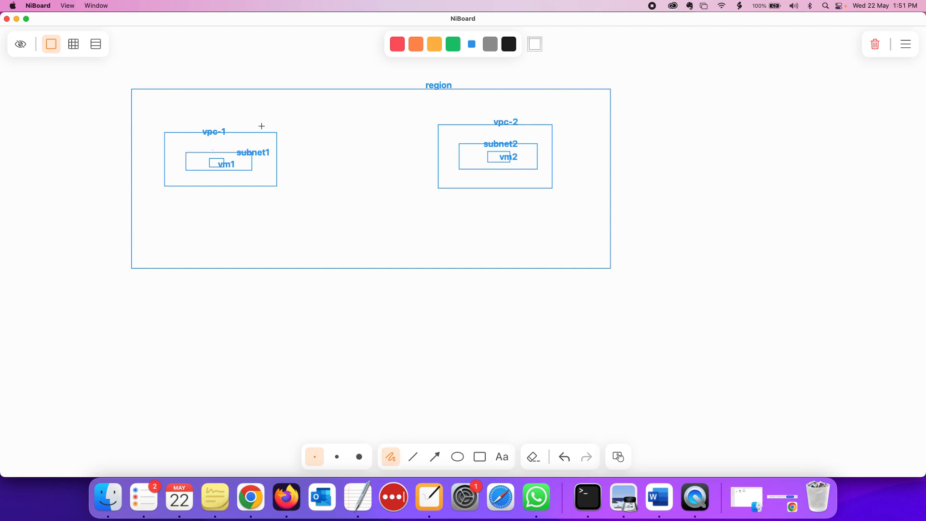
pyautogui.moveTo(261, 129)
pyautogui.mouseDown()
pyautogui.moveTo(275, 138)
pyautogui.moveTo(276, 130)
pyautogui.moveTo(261, 127)
pyautogui.moveTo(264, 170)
pyautogui.moveTo(244, 169)
pyautogui.moveTo(241, 152)
pyautogui.moveTo(261, 154)
pyautogui.mouseUp()
# Open the settings of subnet-vpc-1 for editing in the VPC console and check the subnet tasks in the Word notes
pyautogui.press('super+Tab')
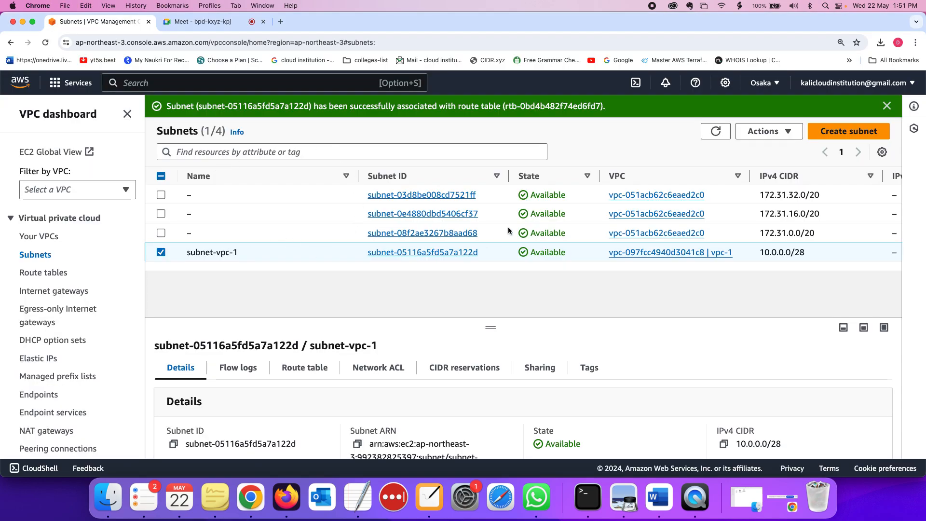
pyautogui.click(780, 132)
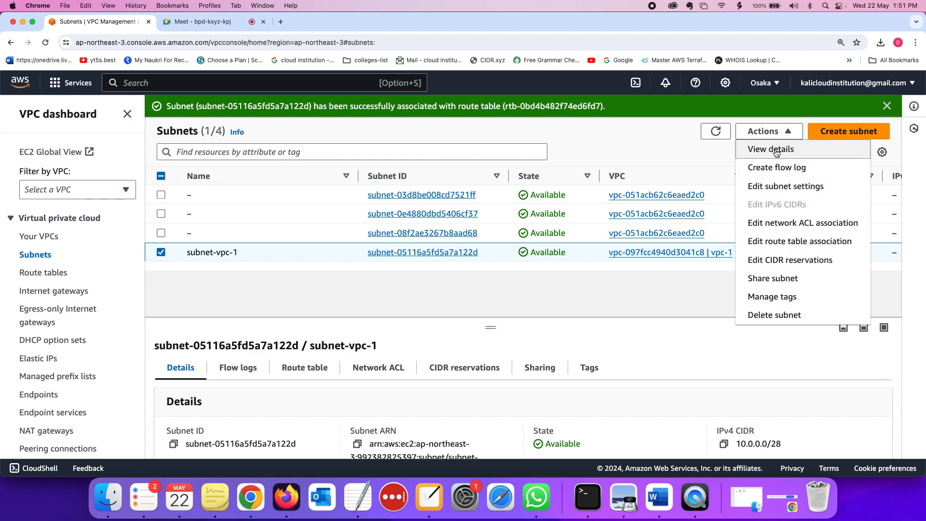
pyautogui.click(770, 186)
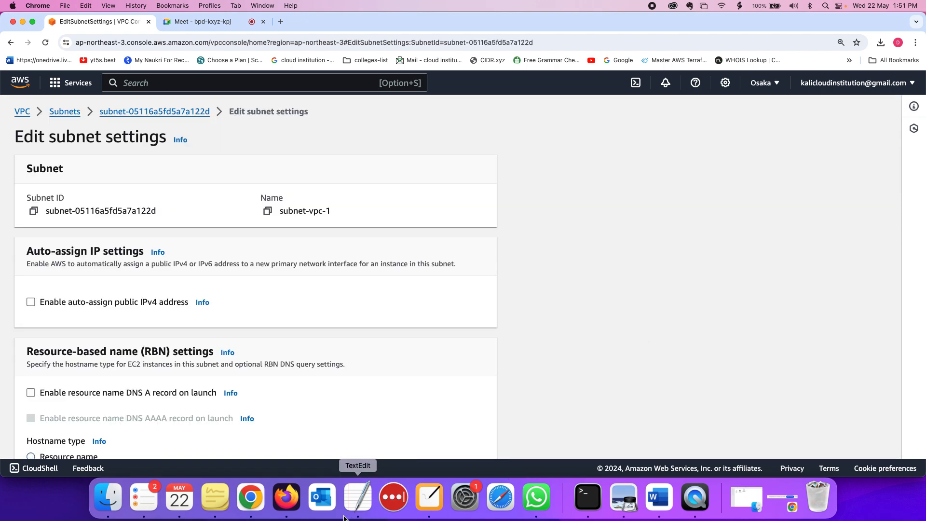
pyautogui.click(659, 497)
pyautogui.scroll(3, 262, 223)
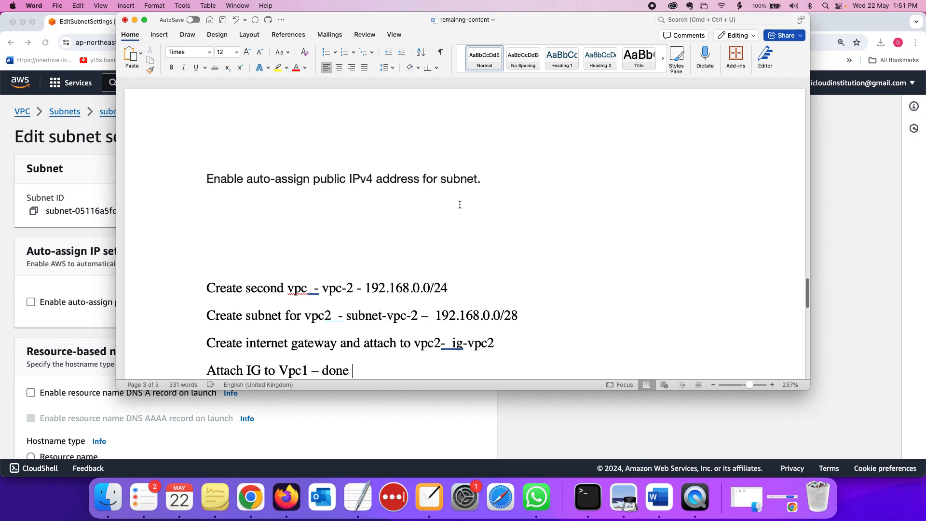
pyautogui.scroll(5, 459, 205)
pyautogui.scroll(-2, 460, 204)
pyautogui.scroll(5, 459, 205)
pyautogui.press('super+Tab')
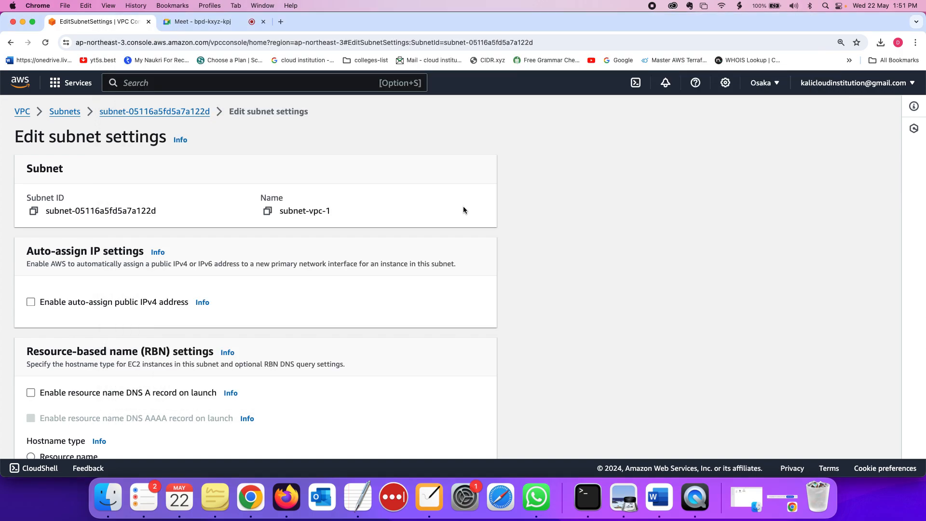
# Enable auto-assign public IPv4 address for subnet-vpc-1 and save the settings
pyautogui.scroll(-1, 93, 224)
pyautogui.click(31, 286)
pyautogui.scroll(-3, 183, 263)
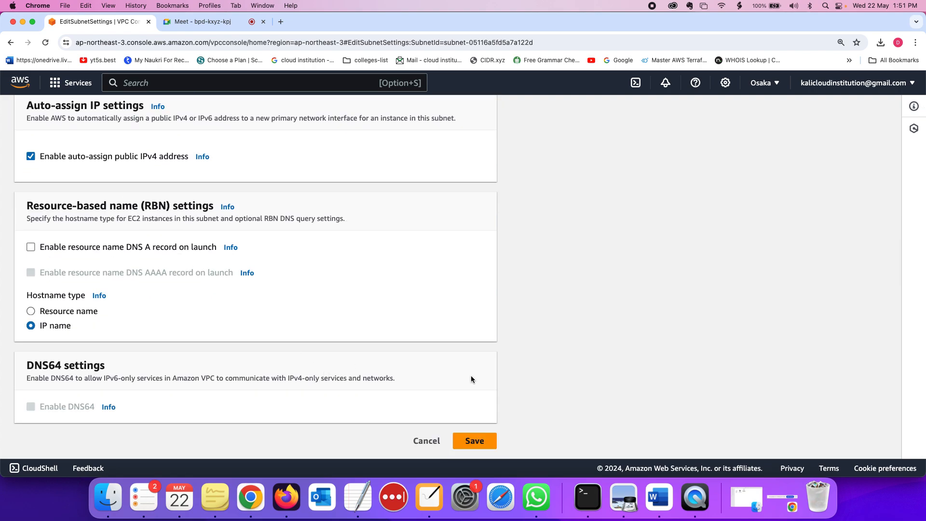
pyautogui.click(488, 441)
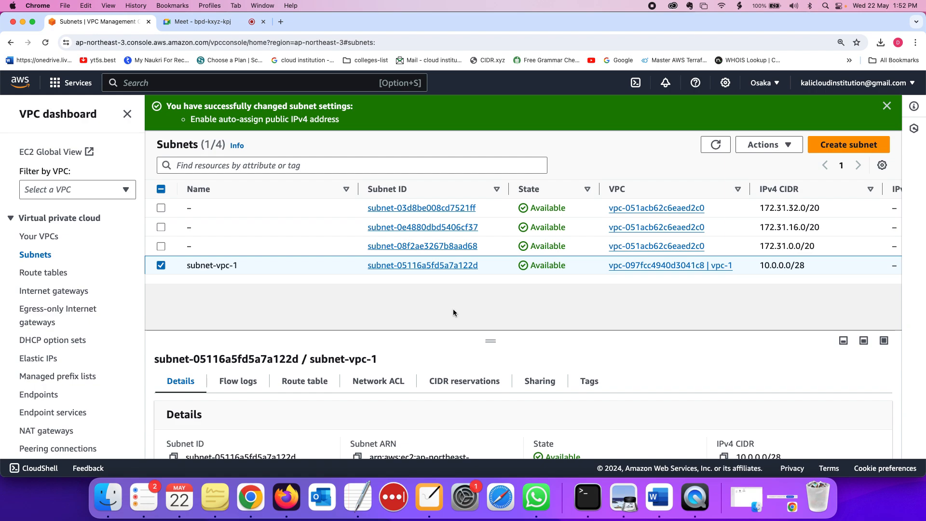
# In NiBoard, draw a line from vpc-1 to vpc-2, cross it at its middle, and label it "private ip" underneath
pyautogui.press('super+Tab')
pyautogui.click(429, 497)
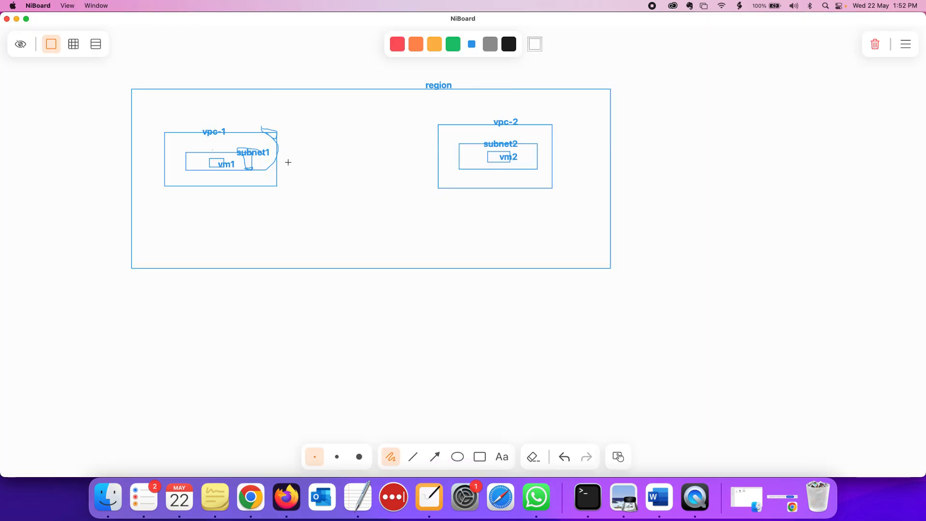
pyautogui.moveTo(277, 159); pyautogui.dragTo(438, 158)
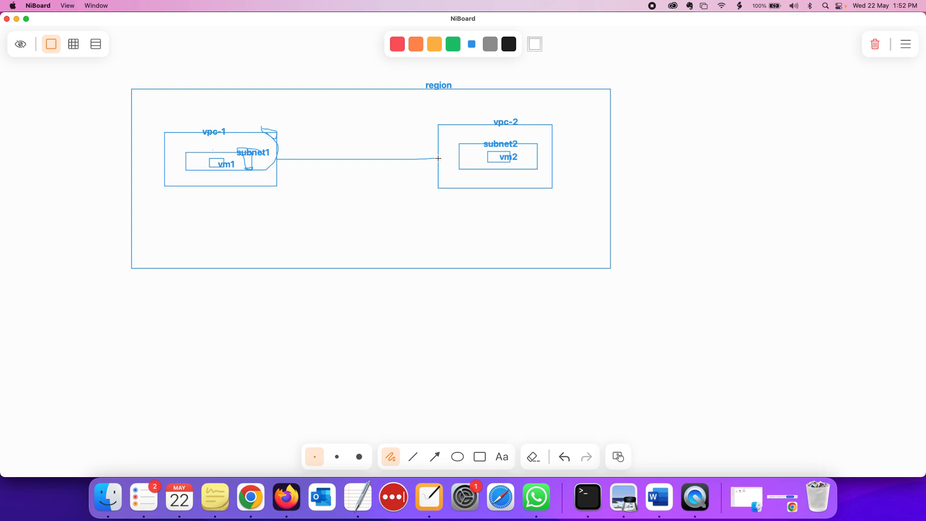
pyautogui.moveTo(367, 150)
pyautogui.mouseDown()
pyautogui.moveTo(352, 173)
pyautogui.moveTo(369, 164)
pyautogui.mouseUp()
pyautogui.click(502, 457)
pyautogui.click(338, 188)
pyautogui.write('private ip')
pyautogui.click(455, 193)
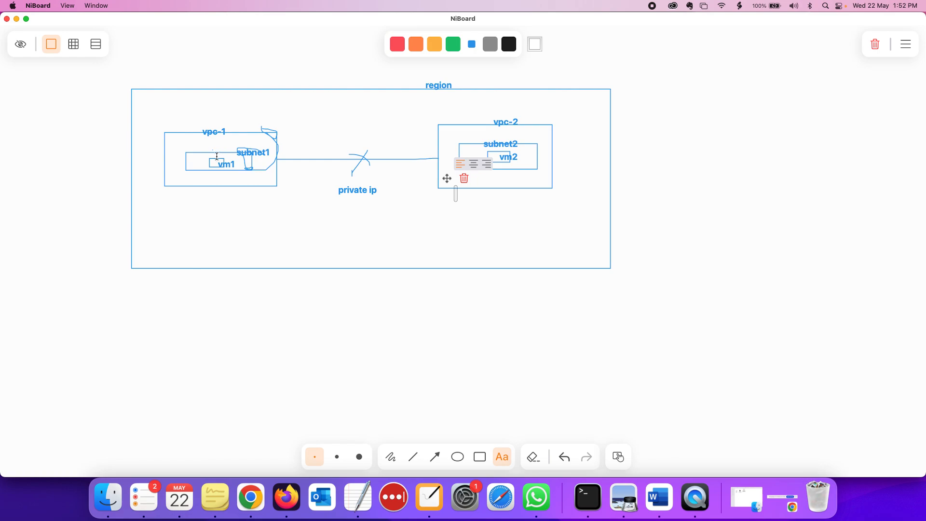
pyautogui.click(479, 215)
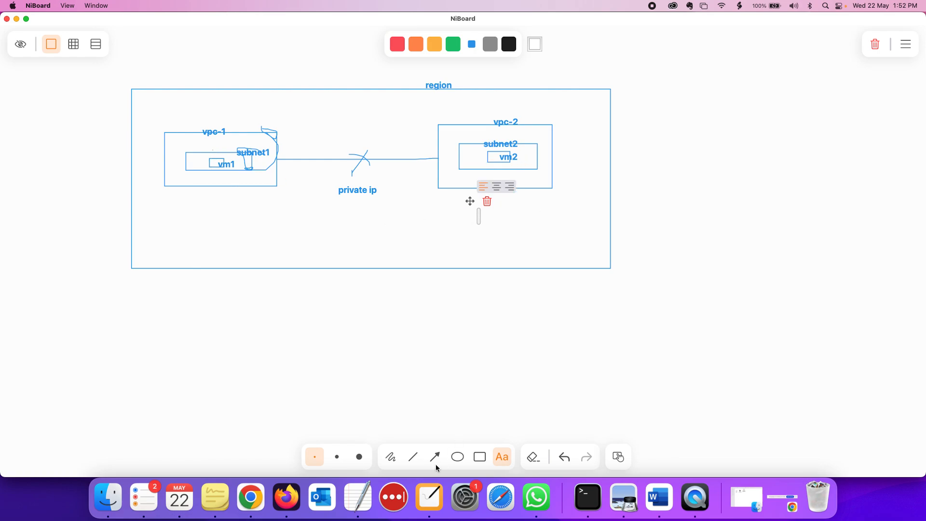
# Trace the freehand traffic path from vm1 through the vpc-1 and vpc-2 edges to vm2, and circle vpc-1
pyautogui.click(390, 457)
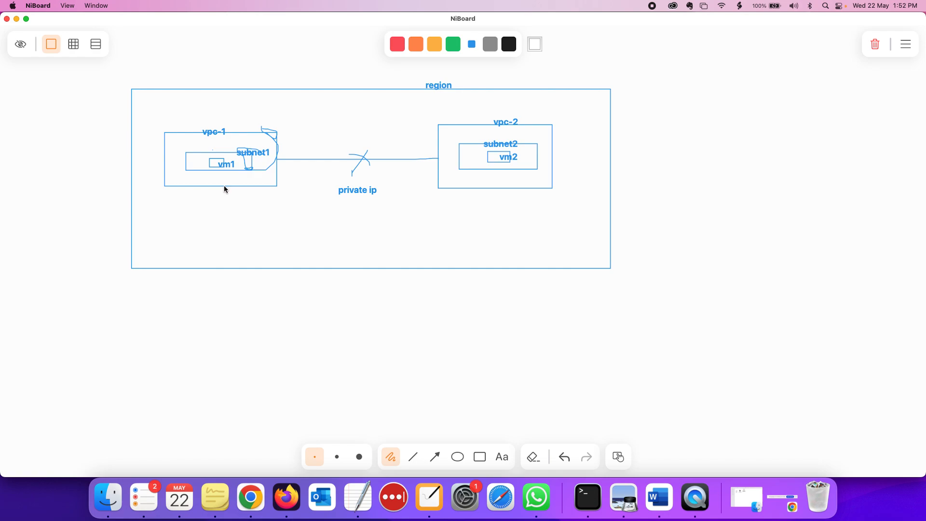
pyautogui.moveTo(276, 159)
pyautogui.mouseDown()
pyautogui.moveTo(443, 158)
pyautogui.moveTo(434, 163)
pyautogui.moveTo(441, 152)
pyautogui.moveTo(443, 164)
pyautogui.moveTo(437, 158)
pyautogui.mouseUp()
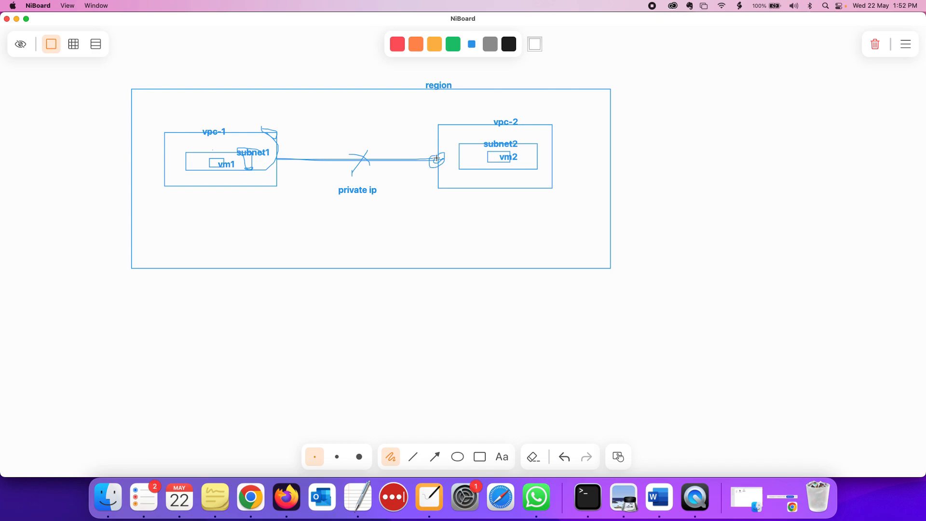
pyautogui.moveTo(281, 164)
pyautogui.mouseDown()
pyautogui.moveTo(268, 162)
pyautogui.moveTo(276, 150)
pyautogui.moveTo(280, 164)
pyautogui.moveTo(278, 156)
pyautogui.mouseUp()
pyautogui.moveTo(219, 160); pyautogui.dragTo(244, 153)
pyautogui.moveTo(221, 135)
pyautogui.mouseDown()
pyautogui.moveTo(273, 138)
pyautogui.moveTo(270, 164)
pyautogui.moveTo(276, 156)
pyautogui.moveTo(436, 160)
pyautogui.moveTo(449, 155)
pyautogui.moveTo(449, 132)
pyautogui.moveTo(462, 123)
pyautogui.moveTo(490, 160)
pyautogui.mouseUp()
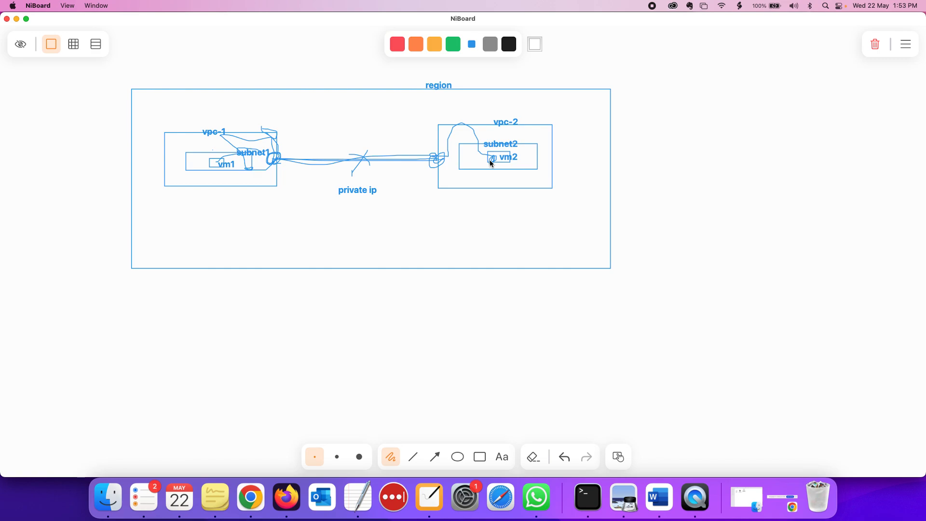
pyautogui.moveTo(156, 132)
pyautogui.mouseDown()
pyautogui.moveTo(256, 100)
pyautogui.moveTo(292, 164)
pyautogui.moveTo(219, 198)
pyautogui.moveTo(156, 135)
pyautogui.mouseUp()
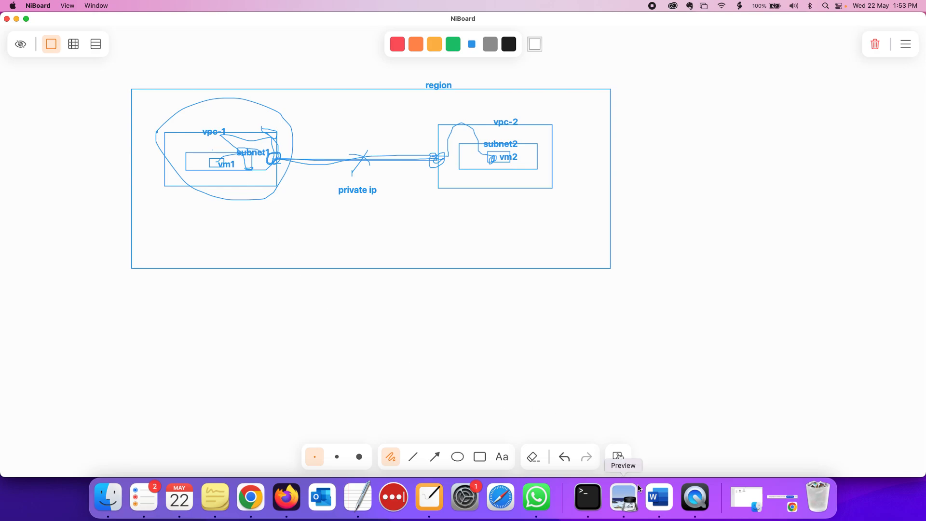
# Switch to the Word notes, add two blank lines below the vpc-2 tasks, and highlight the vpc-2 name in the first task
pyautogui.click(653, 501)
pyautogui.scroll(-2, 416, 206)
pyautogui.scroll(2, 418, 207)
pyautogui.click(400, 369)
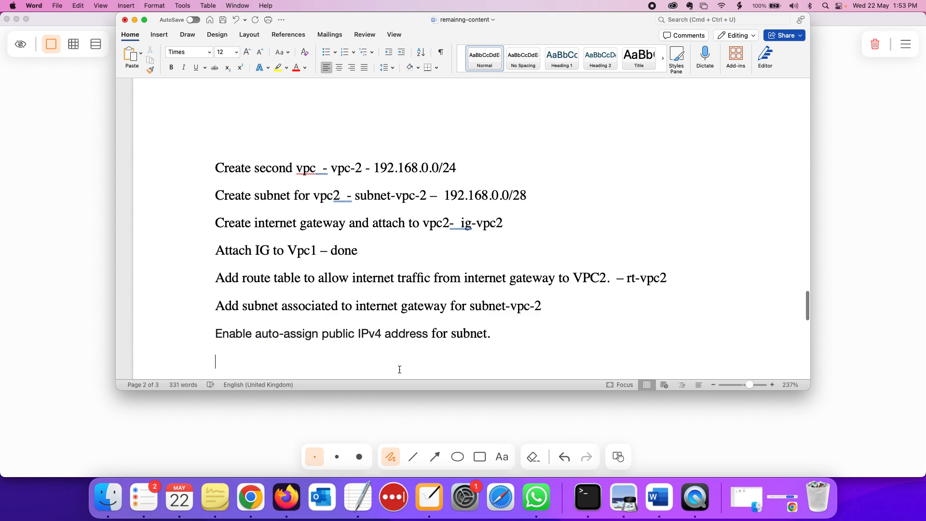
pyautogui.press('Return')
pyautogui.press('Return')
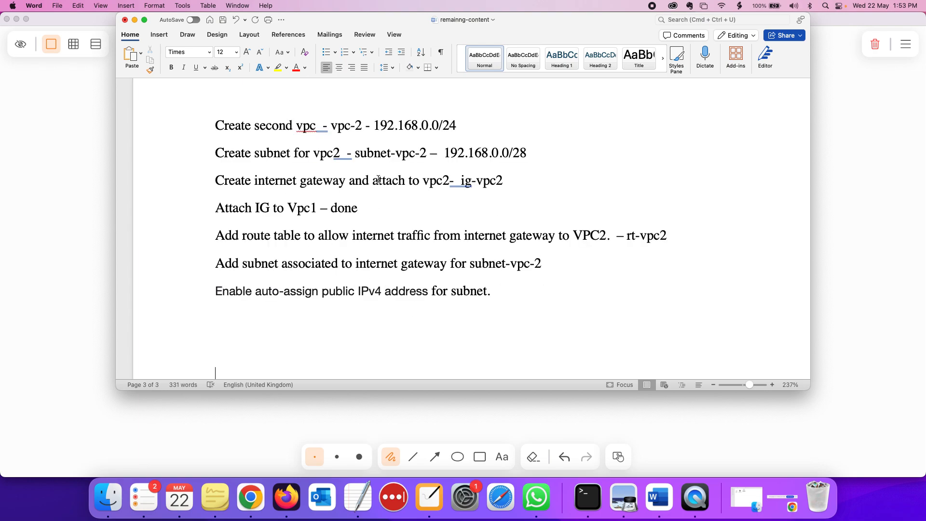
pyautogui.moveTo(331, 126); pyautogui.dragTo(357, 129)
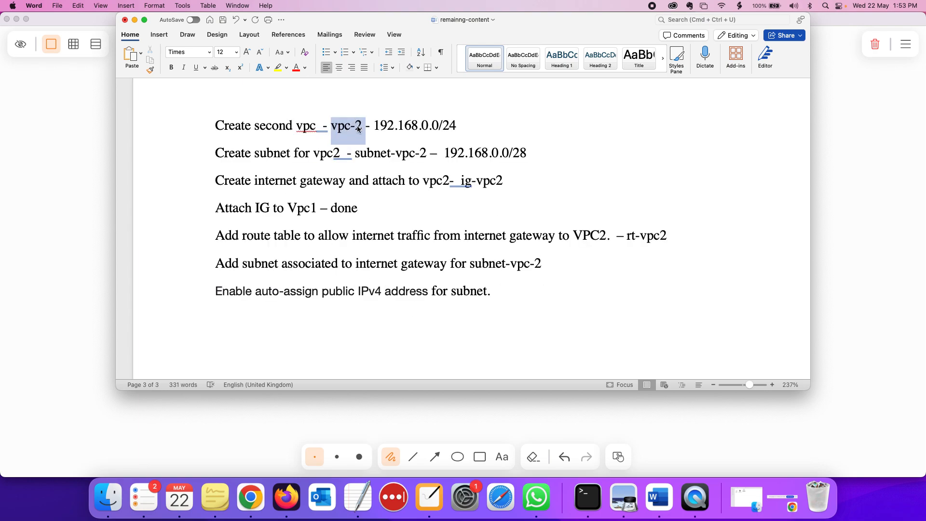
# Switch to the VPC console in Chrome, start creating a new VPC, and name it vpc-2
pyautogui.click(264, 488)
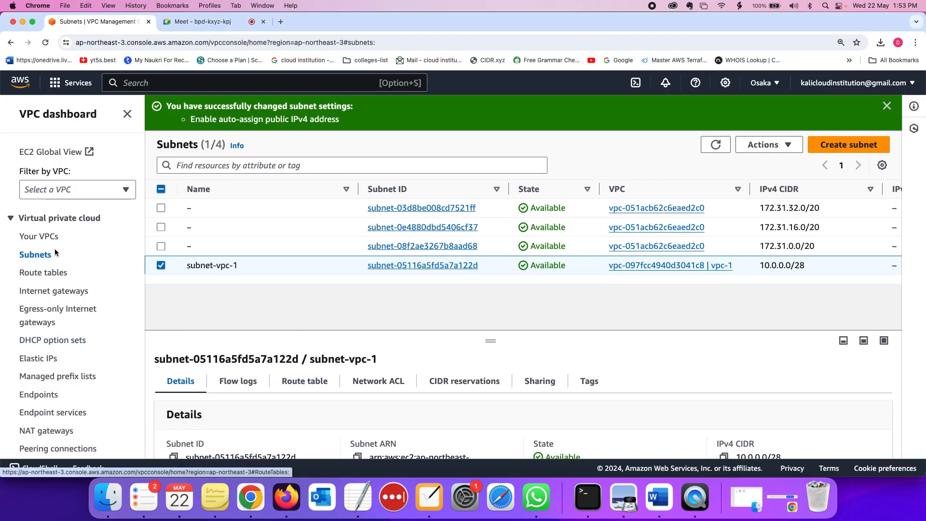
pyautogui.click(50, 237)
pyautogui.click(551, 233)
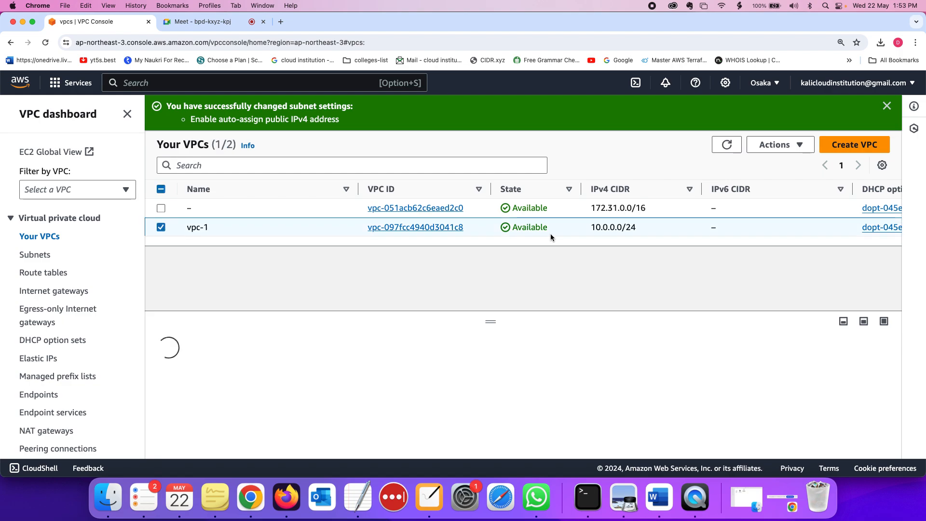
pyautogui.click(854, 145)
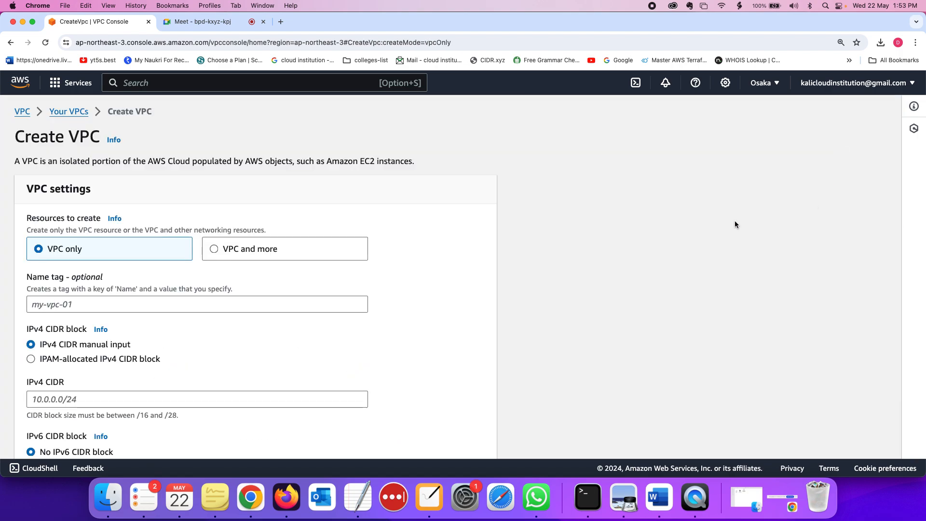
pyautogui.click(268, 301)
pyautogui.scroll(-2, 267, 303)
pyautogui.write('vpc-2')
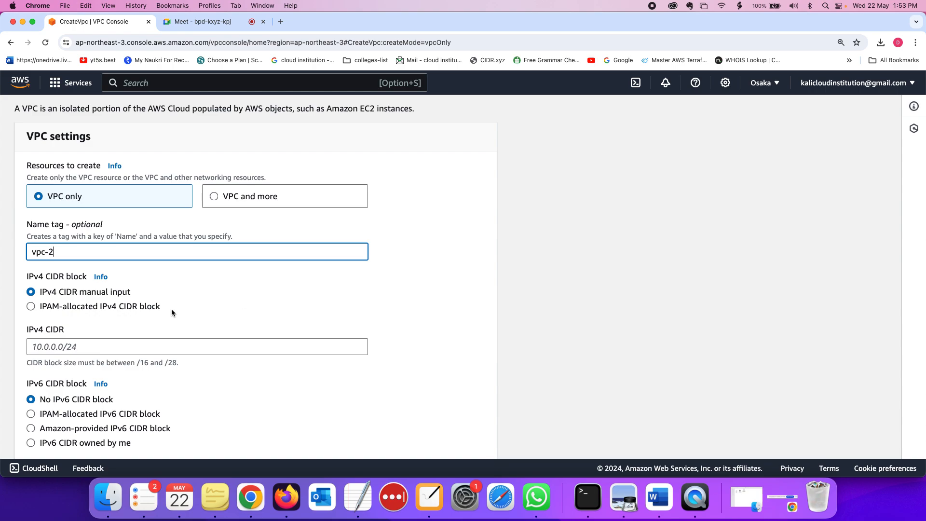
# Set the new VPC's IPv4 CIDR to 192.168.0.0/24, copied from the vpc-2 task in the Word notes
pyautogui.scroll(-1, 165, 300)
pyautogui.click(164, 326)
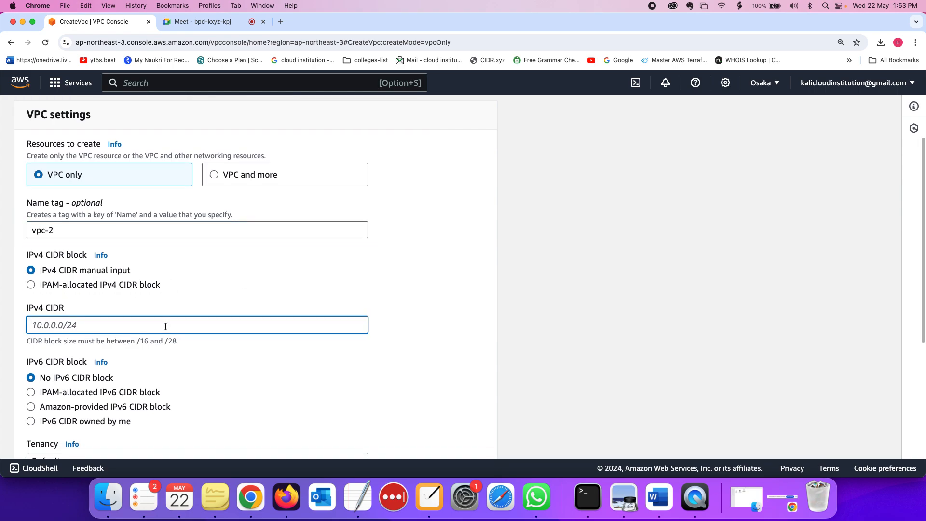
pyautogui.press('super+Tab')
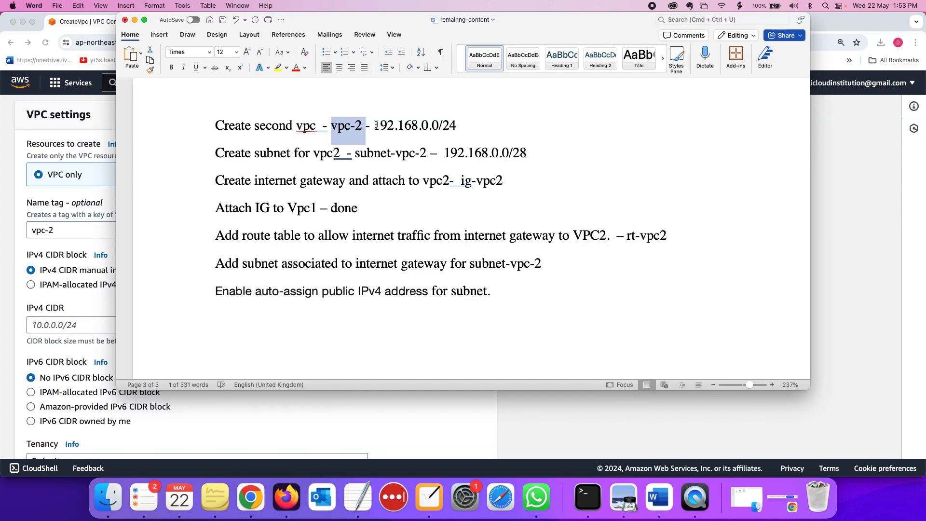
pyautogui.moveTo(375, 125); pyautogui.dragTo(457, 124)
pyautogui.press('super+c')
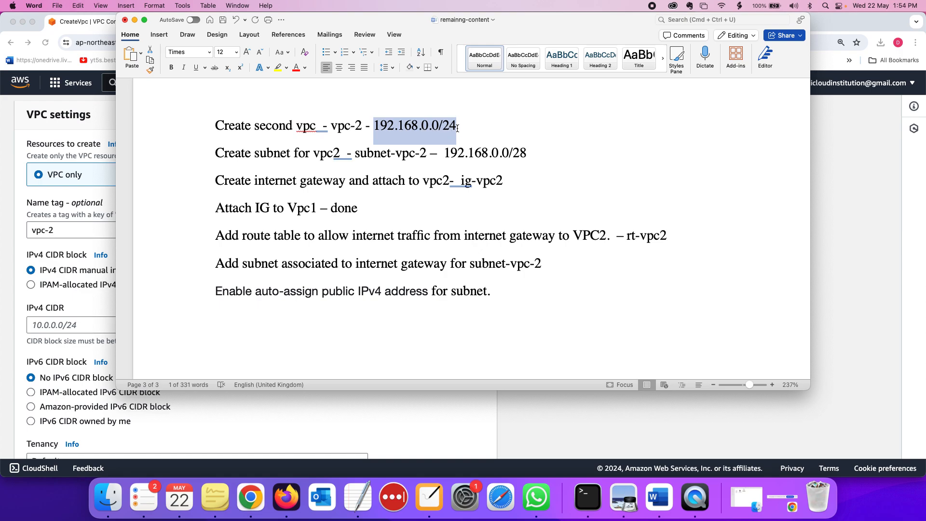
pyautogui.press('super+Tab')
pyautogui.press('super+v')
pyautogui.click(428, 317)
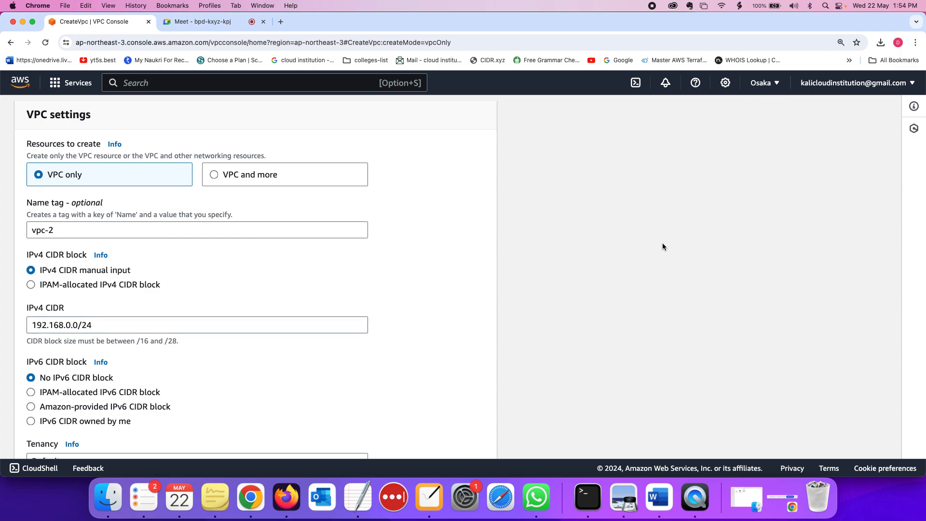
# Review the name tag, IPv4 CIDR and remaining settings in the VPC creation form
pyautogui.scroll(-3, 265, 312)
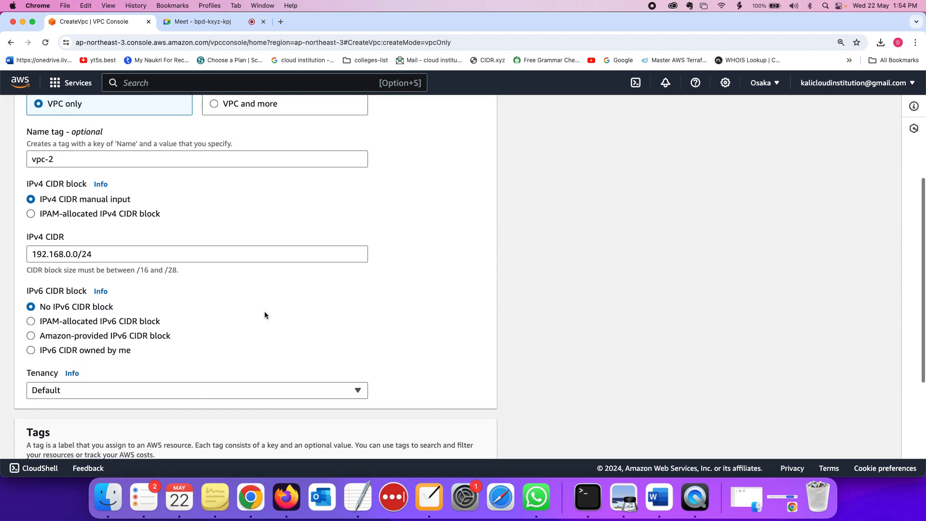
pyautogui.scroll(2, 264, 312)
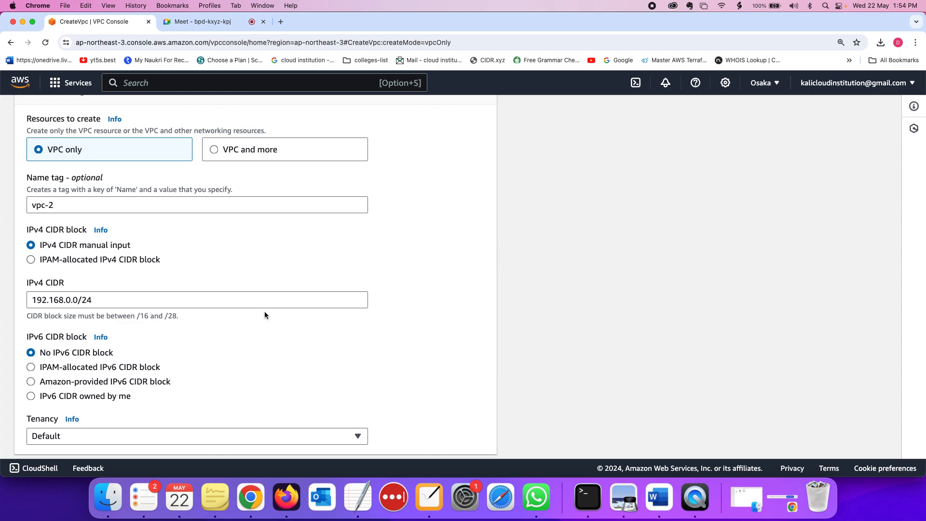
pyautogui.click(120, 206)
pyautogui.scroll(-4, 121, 206)
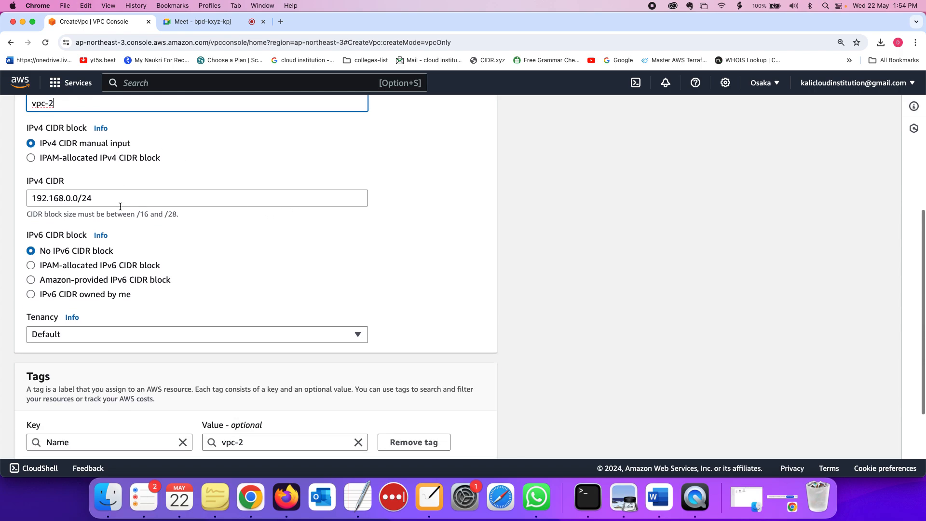
pyautogui.tripleClick(96, 195)
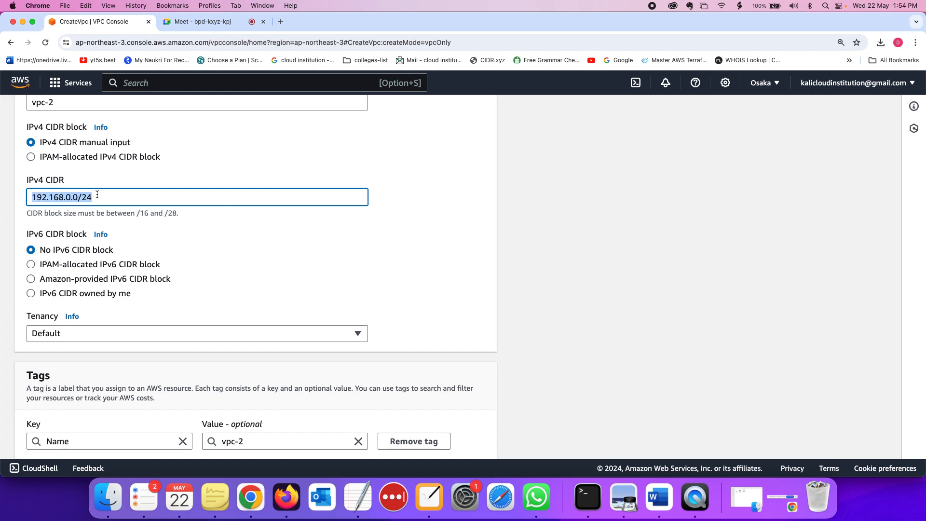
pyautogui.tripleClick(97, 194)
pyautogui.click(70, 191)
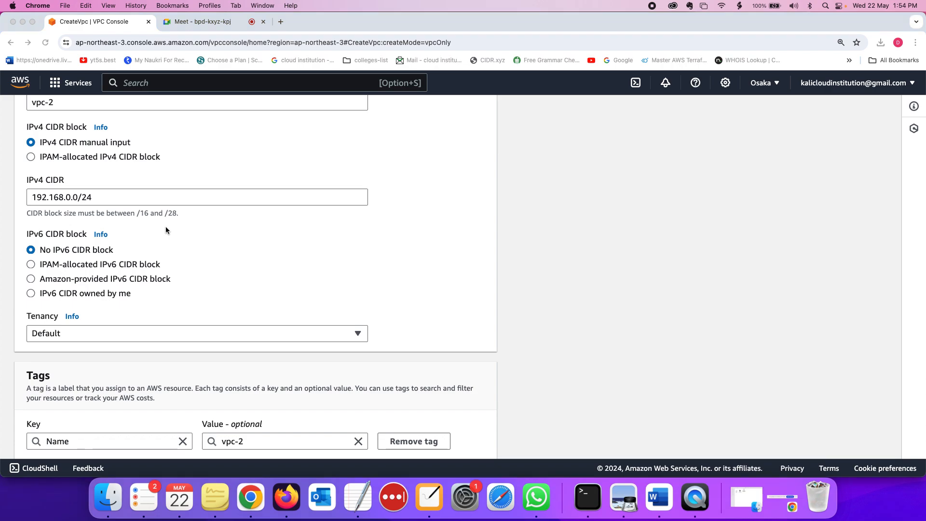
# Compare the CIDR blocks of vpc-1 and vpc-2 in the Word notes
pyautogui.press('super+Tab')
pyautogui.scroll(5, 450, 240)
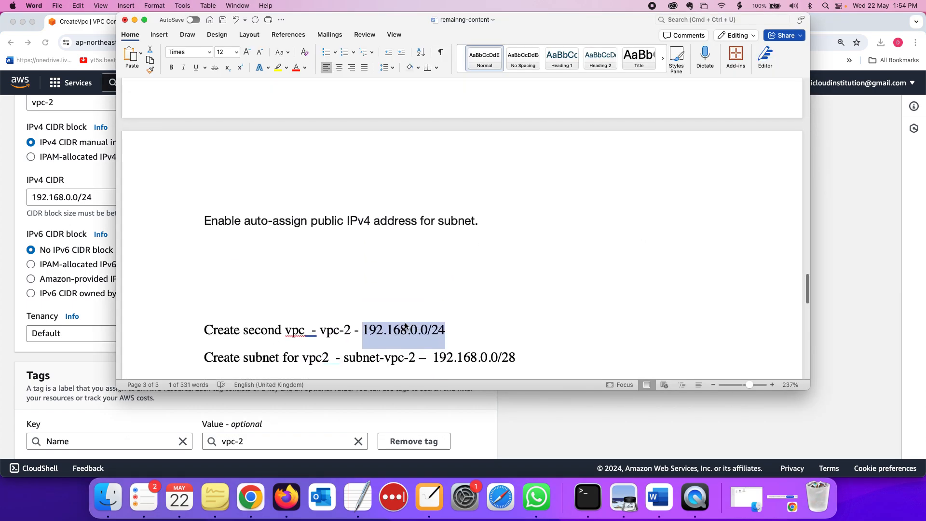
pyautogui.scroll(10, 449, 240)
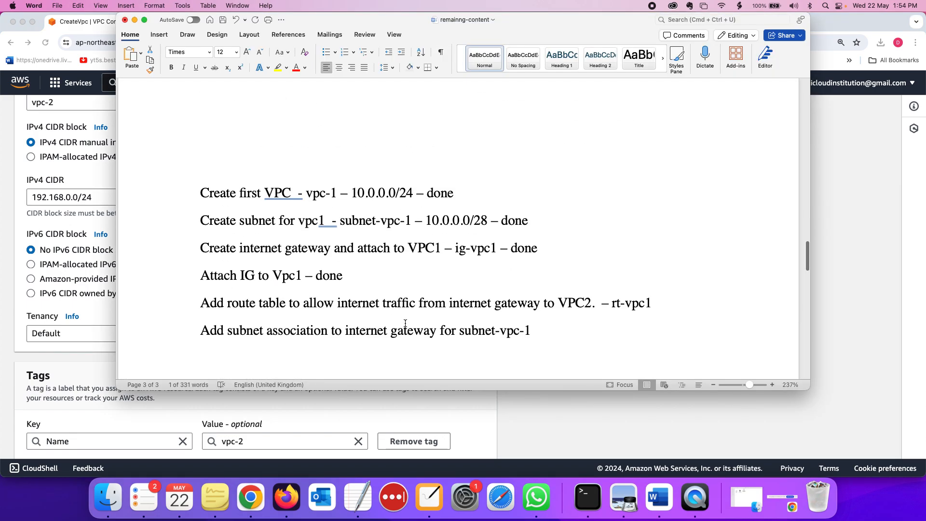
pyautogui.doubleClick(351, 195)
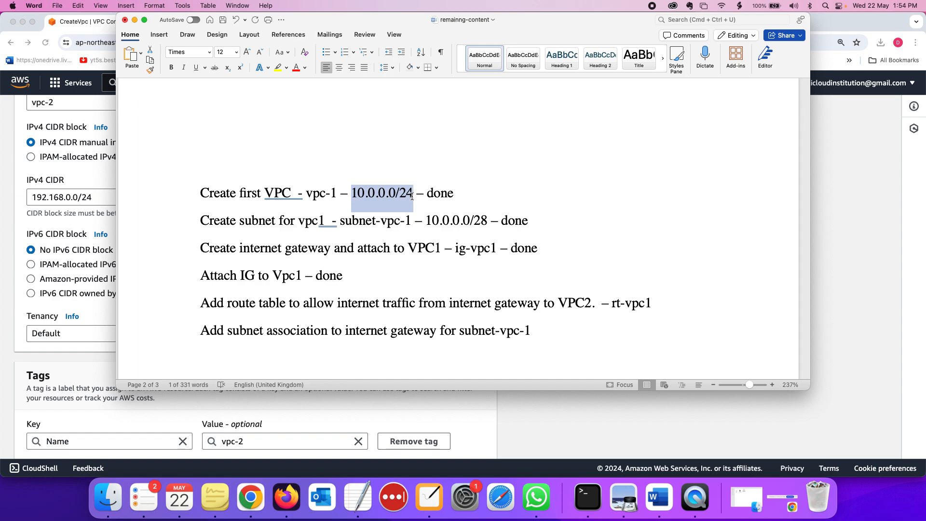
pyautogui.scroll(-10, 364, 197)
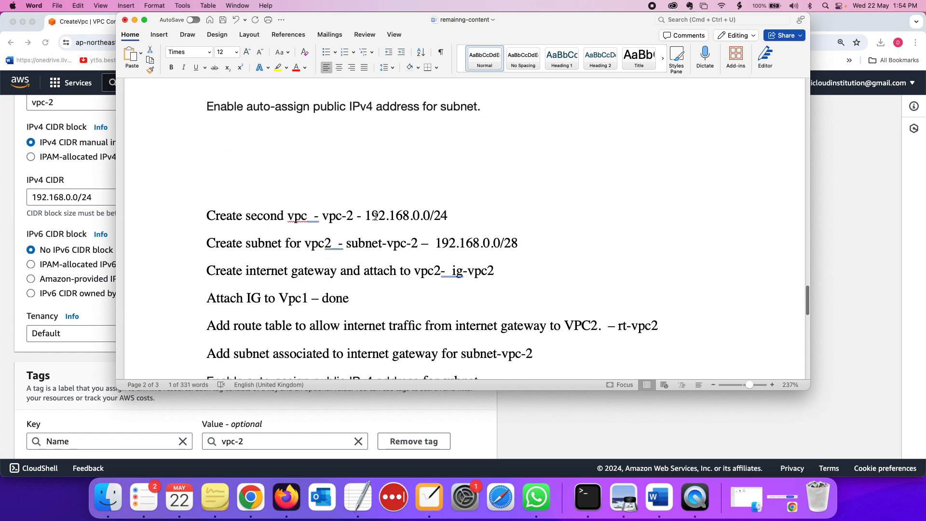
pyautogui.moveTo(366, 215); pyautogui.dragTo(445, 222)
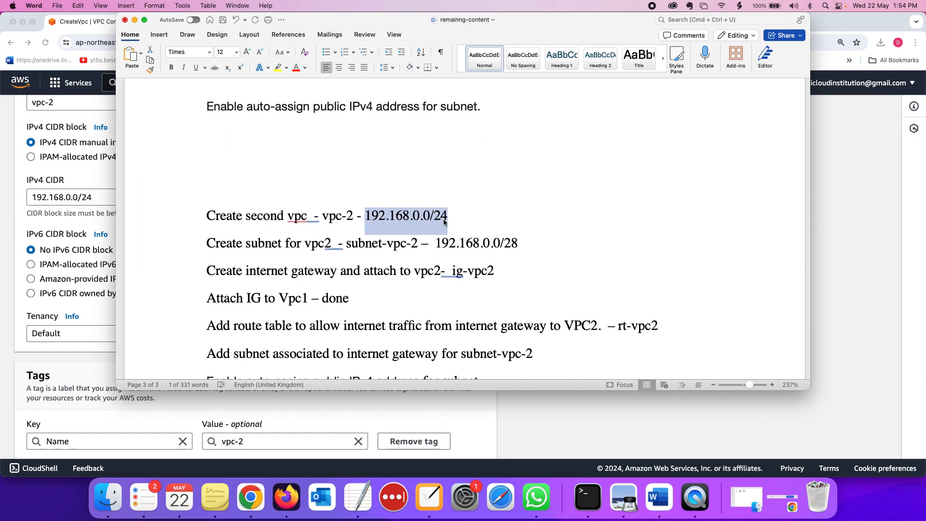
pyautogui.click(444, 221)
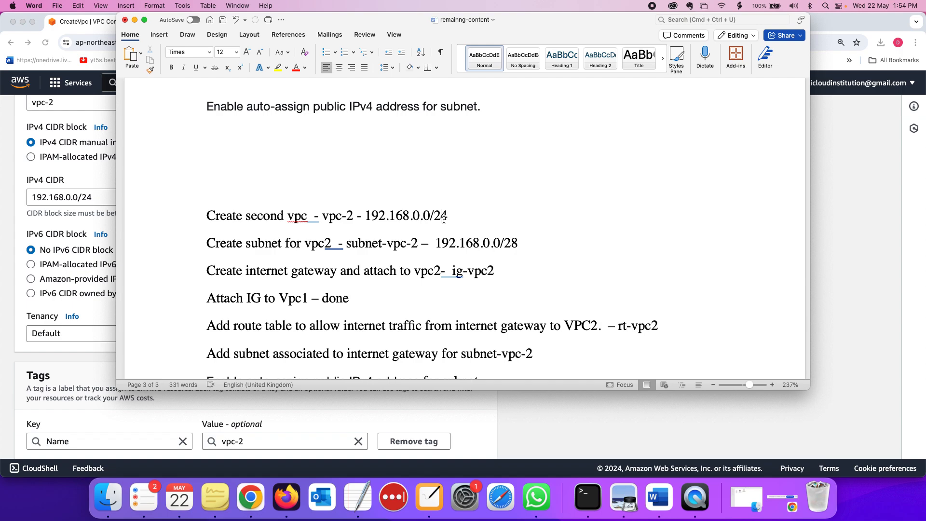
pyautogui.moveTo(369, 216); pyautogui.dragTo(471, 217)
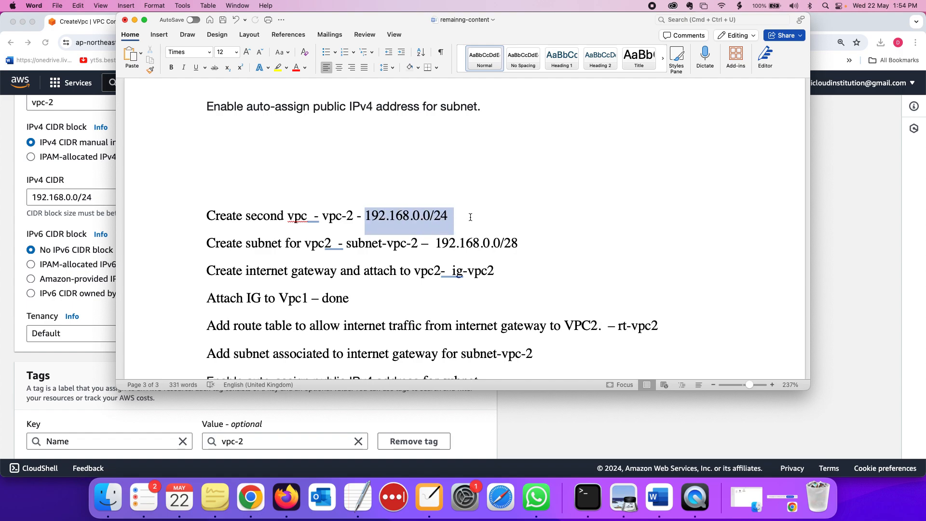
# Return to the VPC form in Chrome, create vpc-2 with the entered settings, and switch back to the Word notes
pyautogui.press('super+Tab')
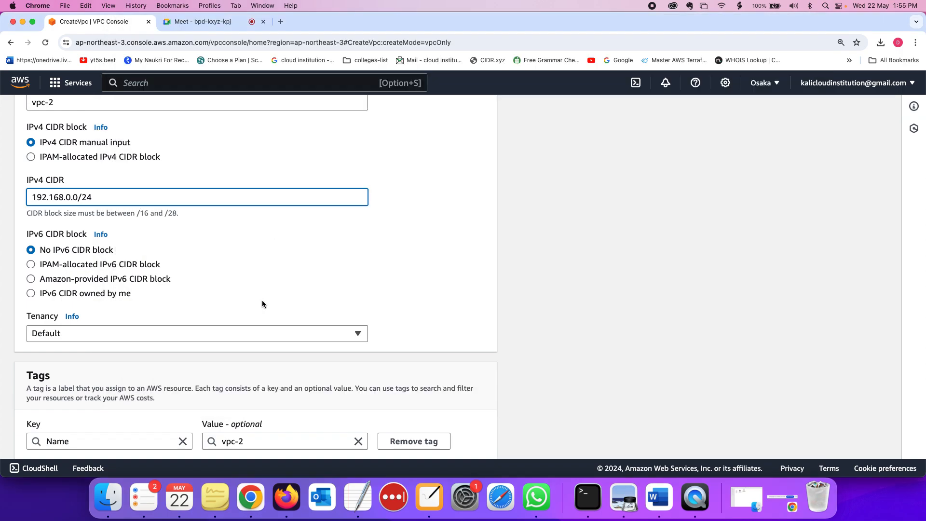
pyautogui.scroll(-3, 262, 303)
pyautogui.scroll(8, 229, 263)
pyautogui.scroll(-8, 229, 261)
pyautogui.click(441, 439)
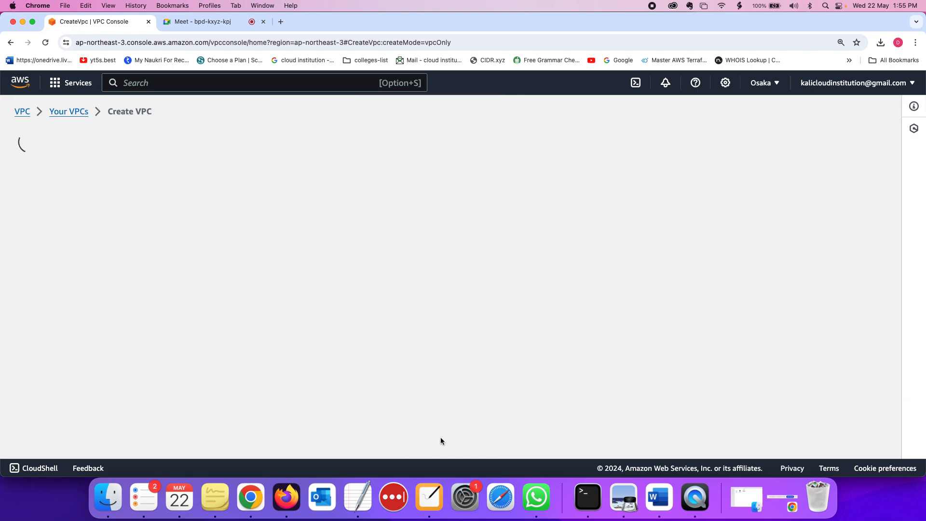
pyautogui.press('super+Tab')
pyautogui.click(495, 215)
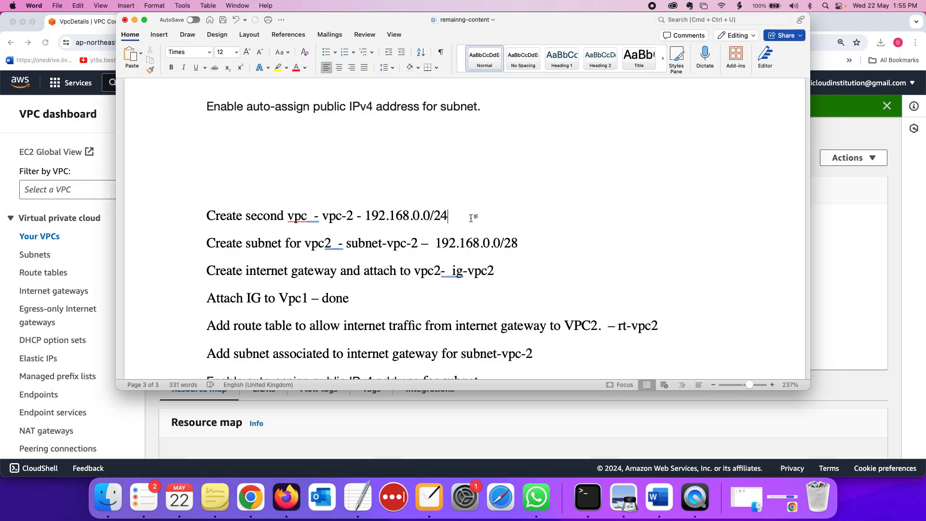
pyautogui.write('done')
pyautogui.press('BackSpace')
pyautogui.press('BackSpace')
pyautogui.press('BackSpace')
pyautogui.press('BackSpace')
# Copy the name subnet-vpc-2 from the Word notes and start creating a new subnet in the VPC console
pyautogui.moveTo(346, 248); pyautogui.dragTo(417, 247)
pyautogui.press('super+c')
pyautogui.press('super+Tab')
pyautogui.click(37, 255)
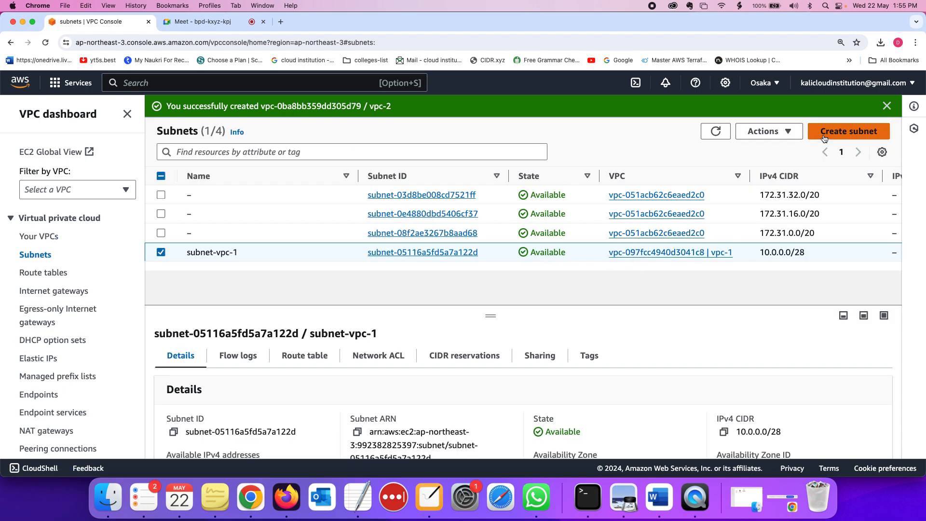
pyautogui.click(848, 131)
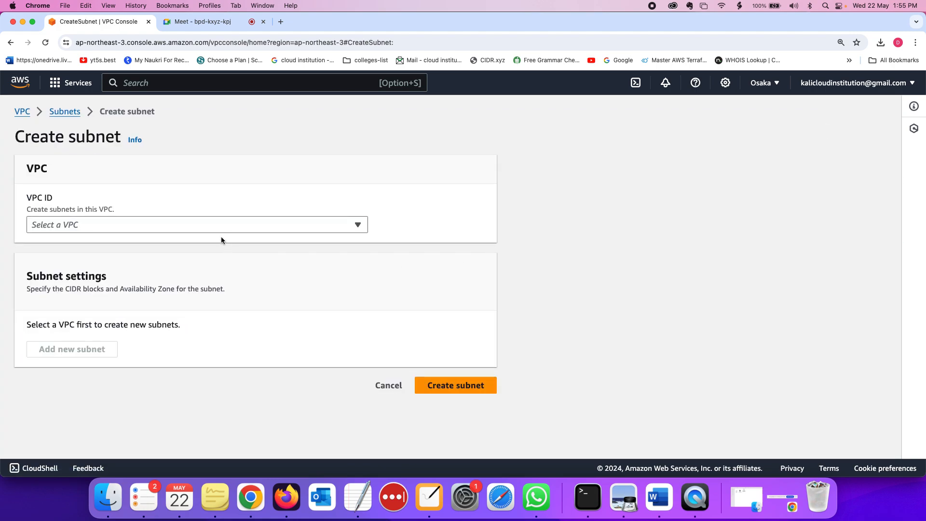
# Choose vpc-2 as the VPC for the new subnet and name the subnet subnet-vpc-2
pyautogui.click(218, 222)
pyautogui.click(198, 314)
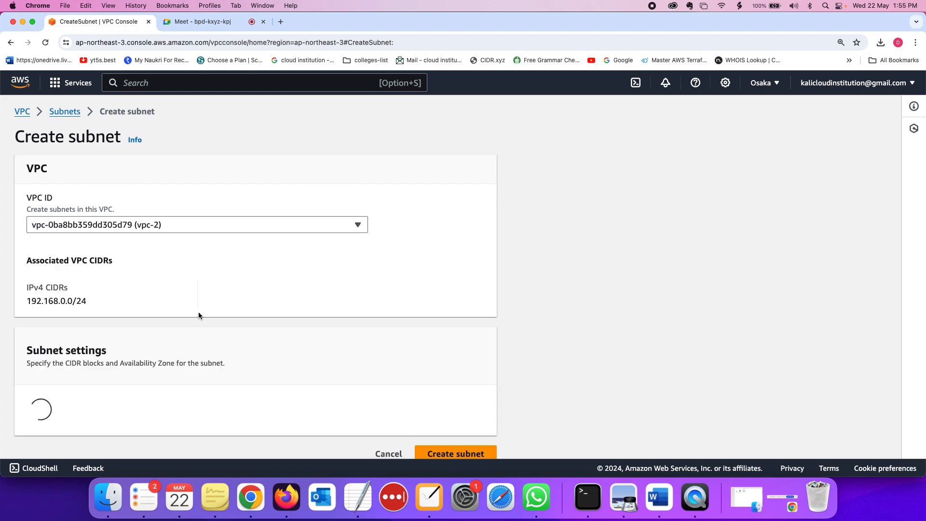
pyautogui.scroll(-4, 153, 328)
pyautogui.click(150, 361)
pyautogui.press('super+v')
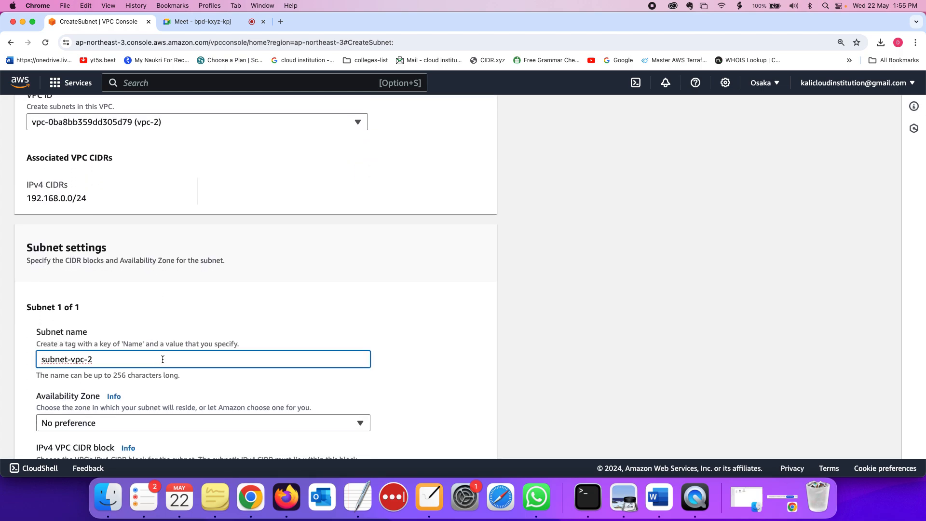
# Copy 192.168.0.0/28 from the Word notes and set it as the new subnet's IPv4 CIDR block in the Chrome form
pyautogui.scroll(-8, 113, 323)
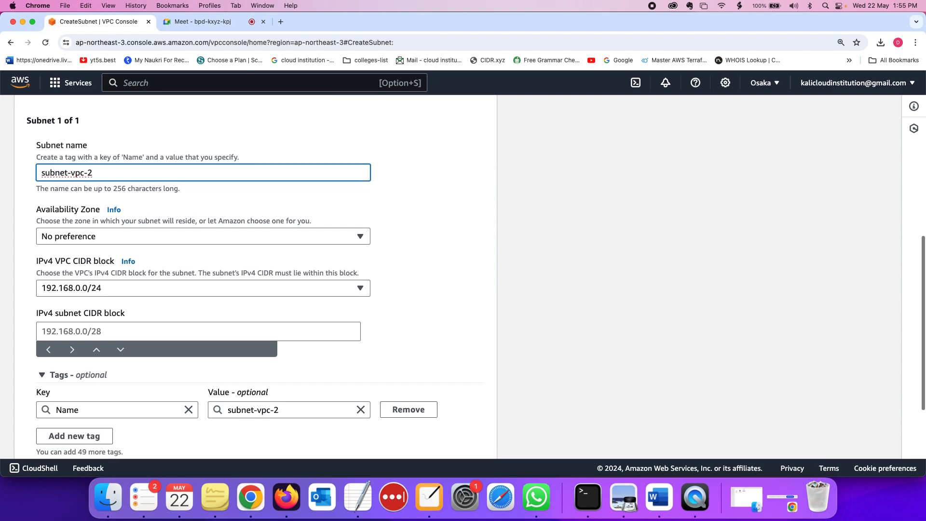
pyautogui.click(113, 322)
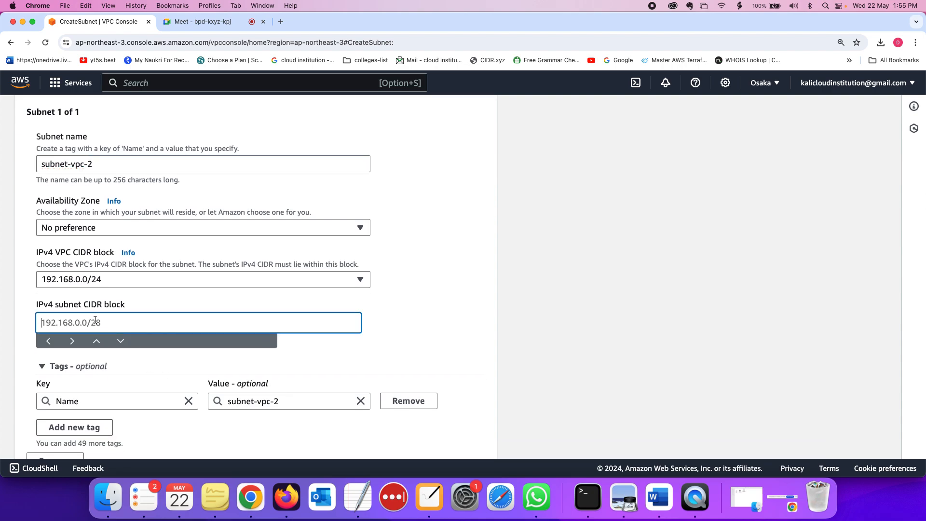
pyautogui.moveTo(40, 306); pyautogui.dragTo(100, 306)
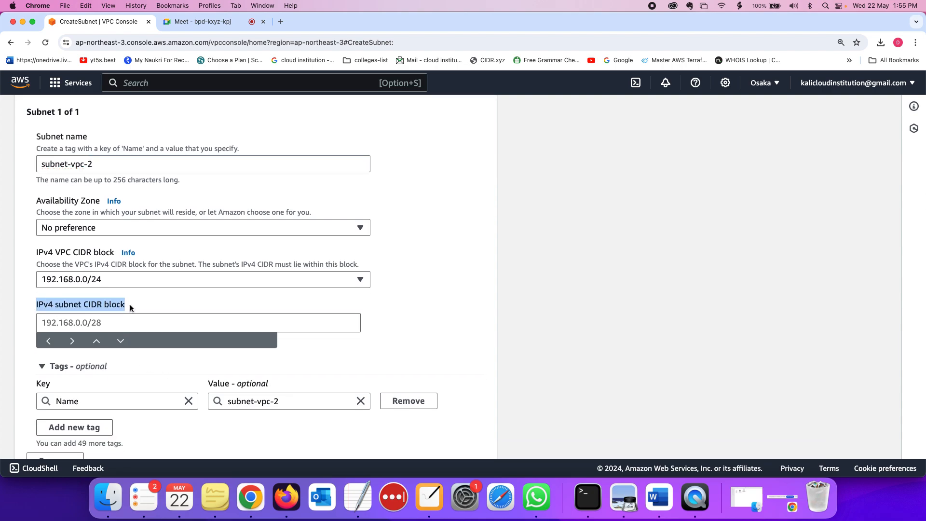
pyautogui.click(134, 341)
pyautogui.click(128, 325)
pyautogui.press('super+Tab')
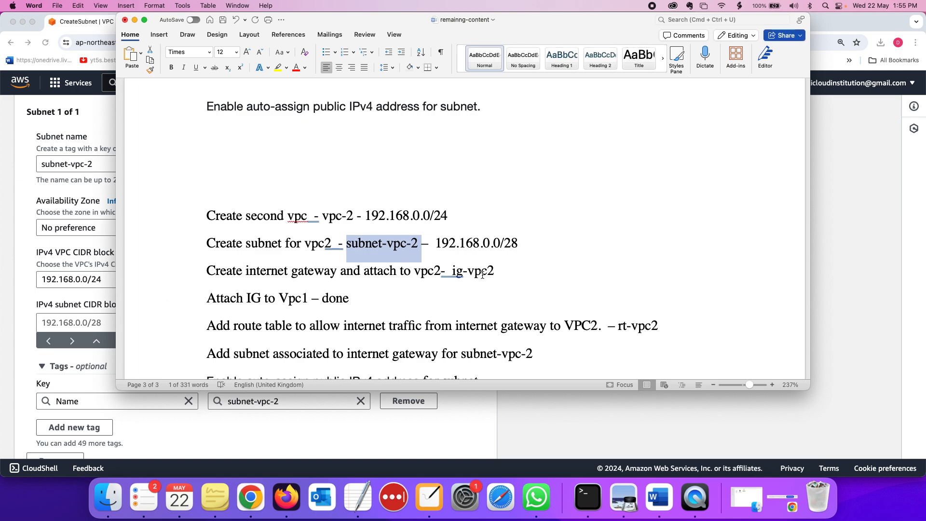
pyautogui.moveTo(436, 244); pyautogui.dragTo(513, 245)
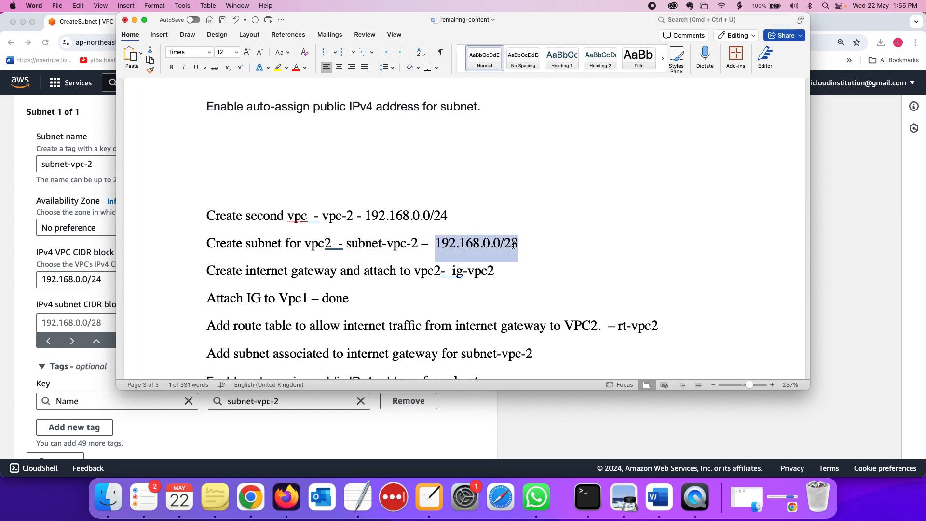
pyautogui.press('super+c')
pyautogui.press('super+Tab')
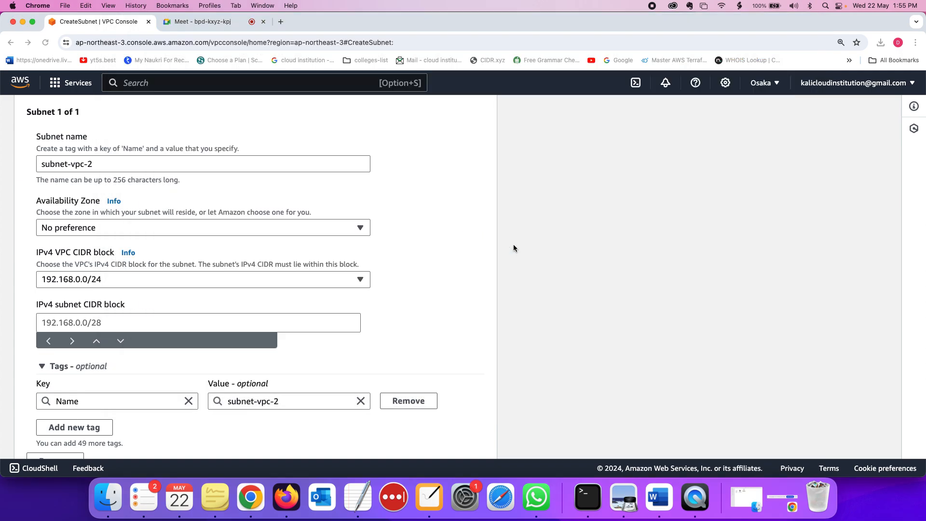
pyautogui.press('super+v')
pyautogui.click(388, 313)
pyautogui.scroll(-3, 394, 322)
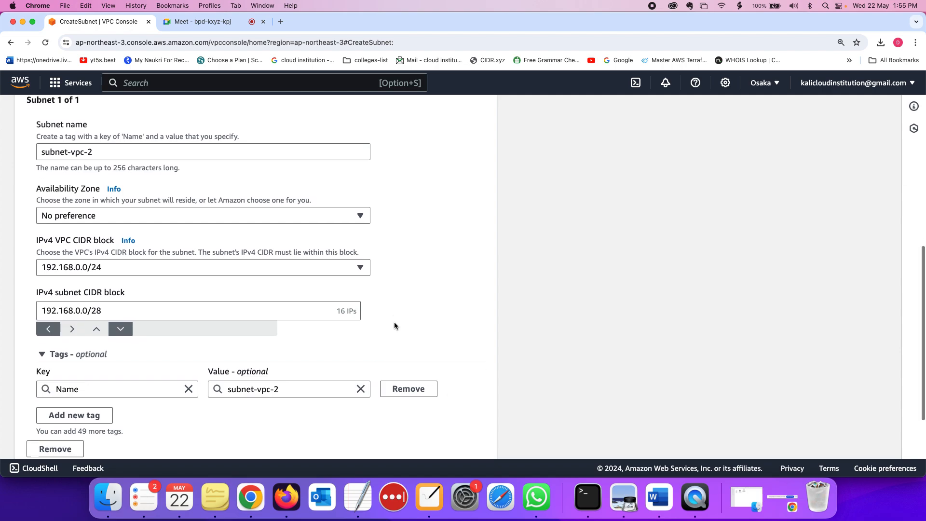
# Create the subnet with the entered settings and clear the subnet ID filter from the subnets list
pyautogui.scroll(-1, 285, 258)
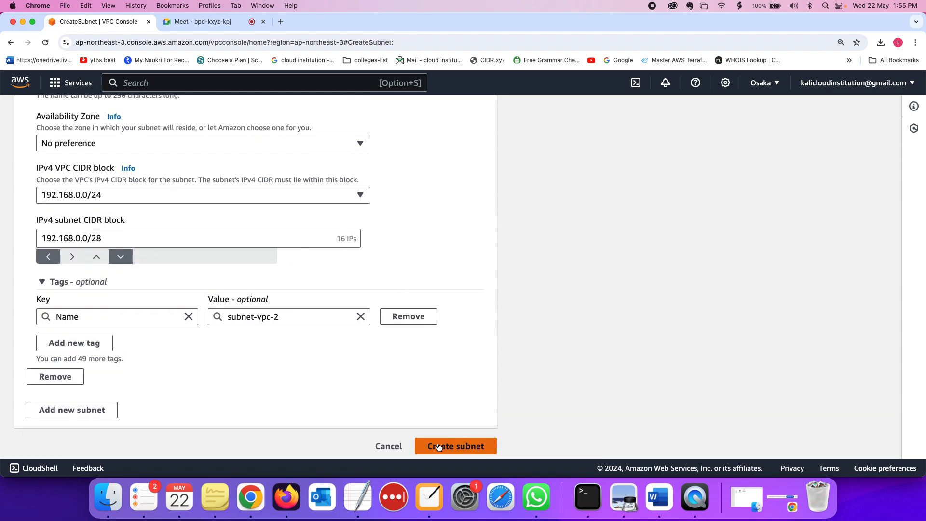
pyautogui.tripleClick(105, 239)
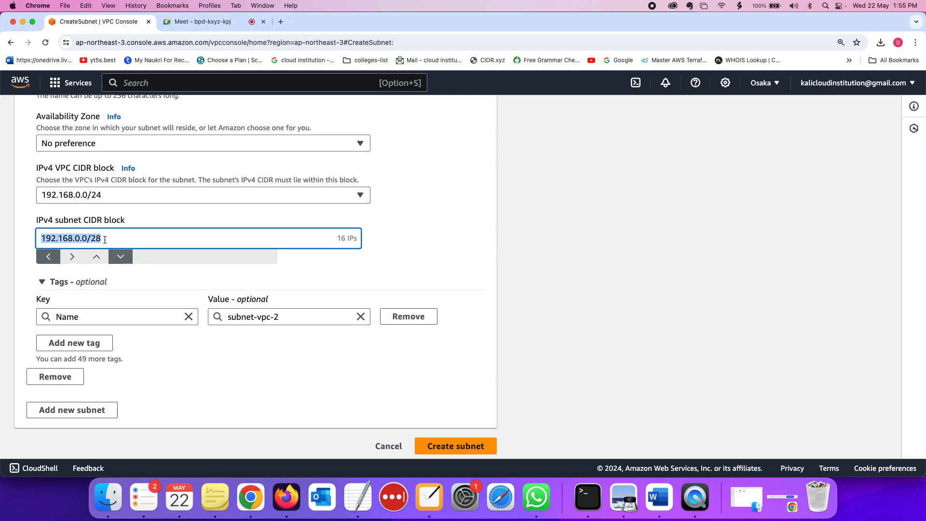
pyautogui.click(436, 246)
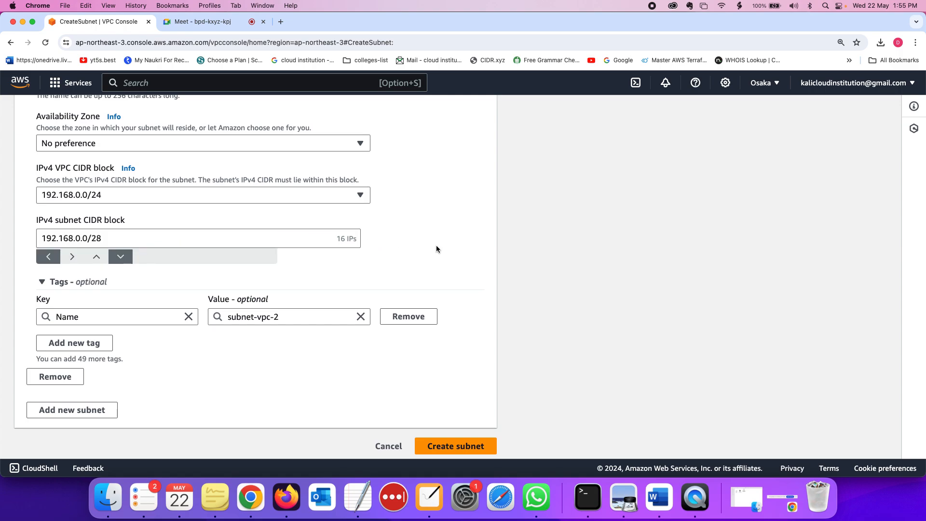
pyautogui.click(453, 449)
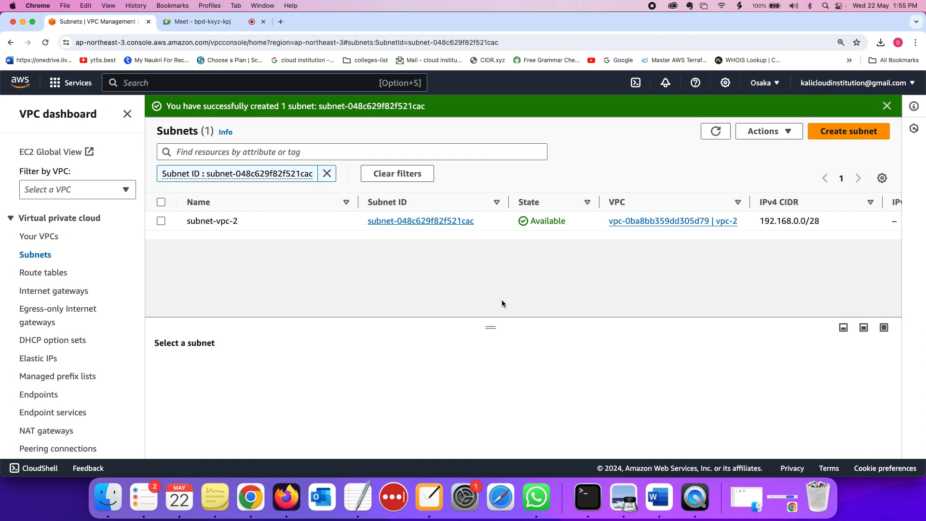
pyautogui.click(327, 174)
# Check the vpc2 internet gateway task in the Word notes and start a new internet gateway in the VPC console
pyautogui.press('super+Tab')
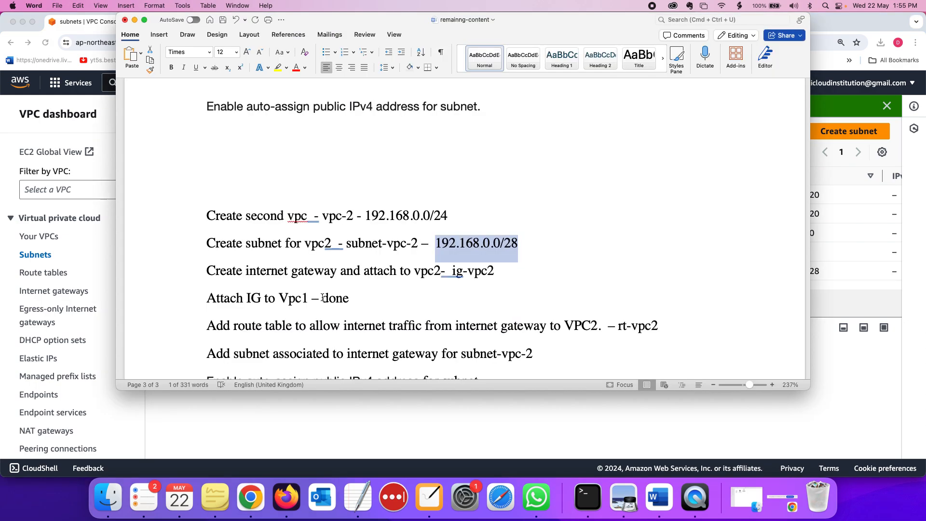
pyautogui.click(199, 273)
pyautogui.click(363, 272)
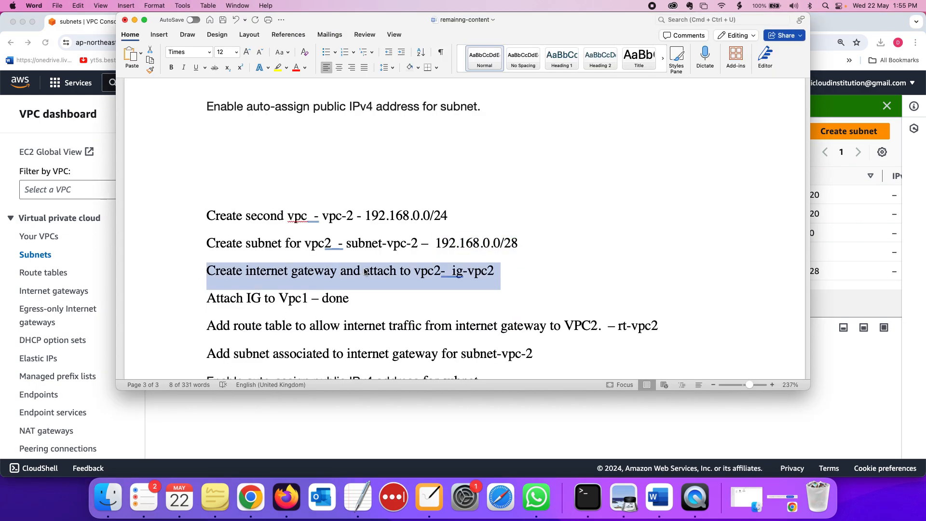
pyautogui.doubleClick(429, 271)
pyautogui.press('super+Tab')
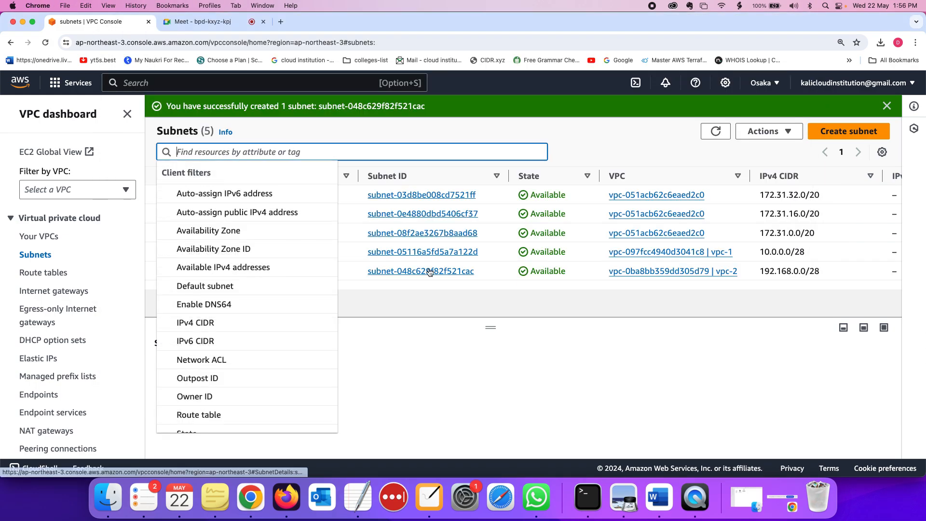
pyautogui.click(56, 292)
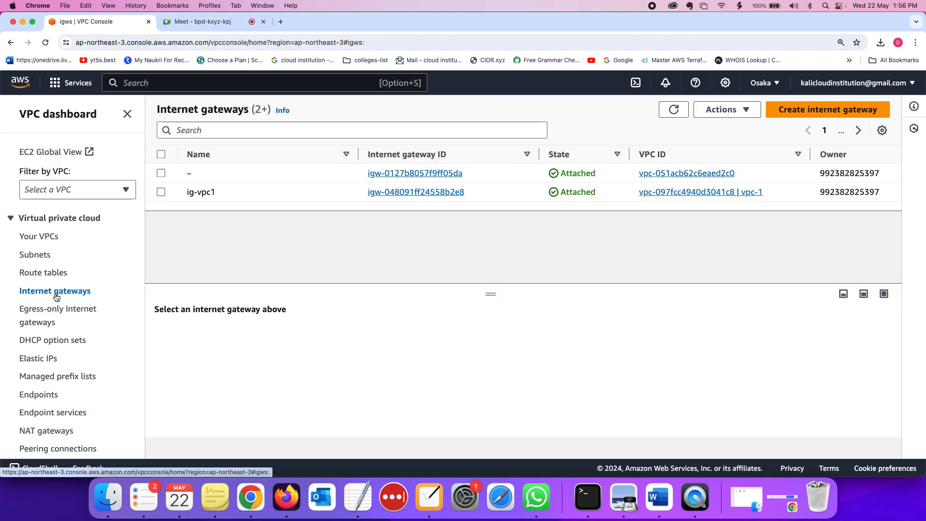
pyautogui.click(821, 110)
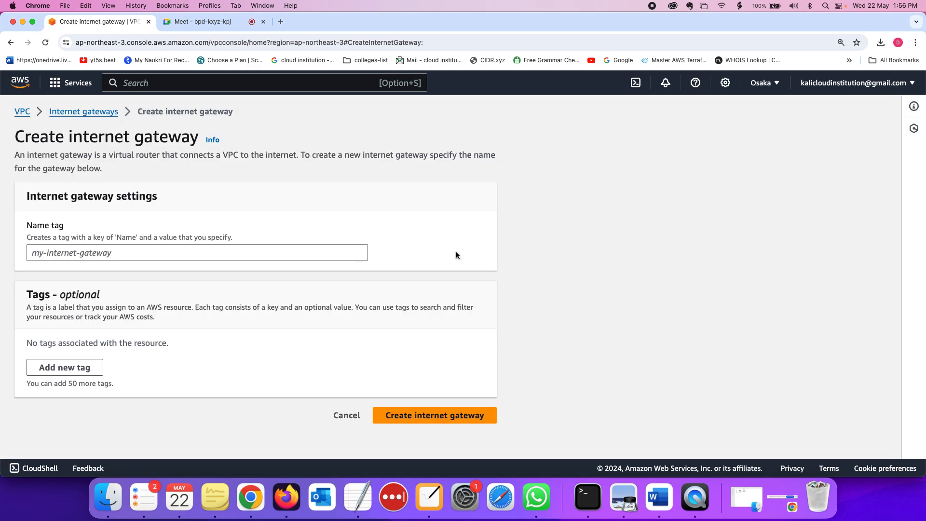
pyautogui.click(261, 255)
# Copy the name ig-vpc2 from the Word notes and create the internet gateway with that name
pyautogui.press('super+Tab')
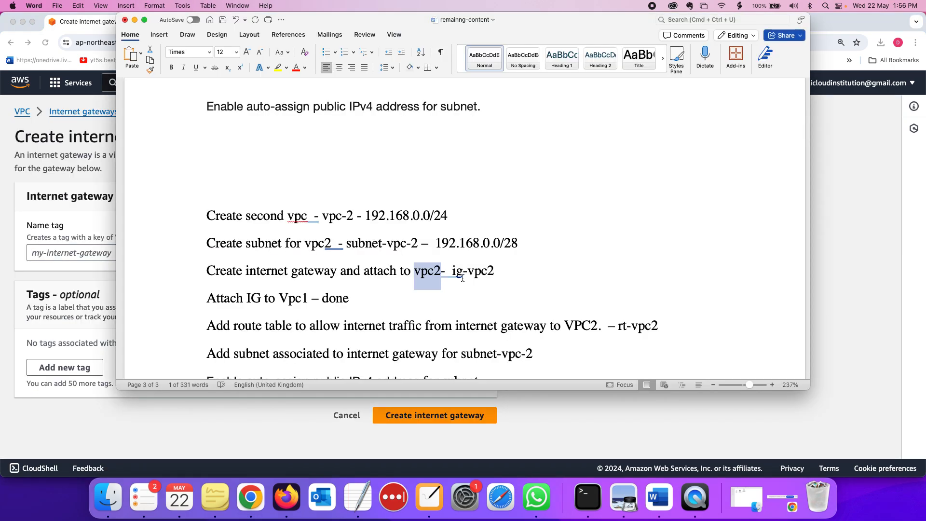
pyautogui.moveTo(493, 272); pyautogui.dragTo(453, 273)
pyautogui.press('super+c')
pyautogui.press('super+Tab')
pyautogui.press('super+v')
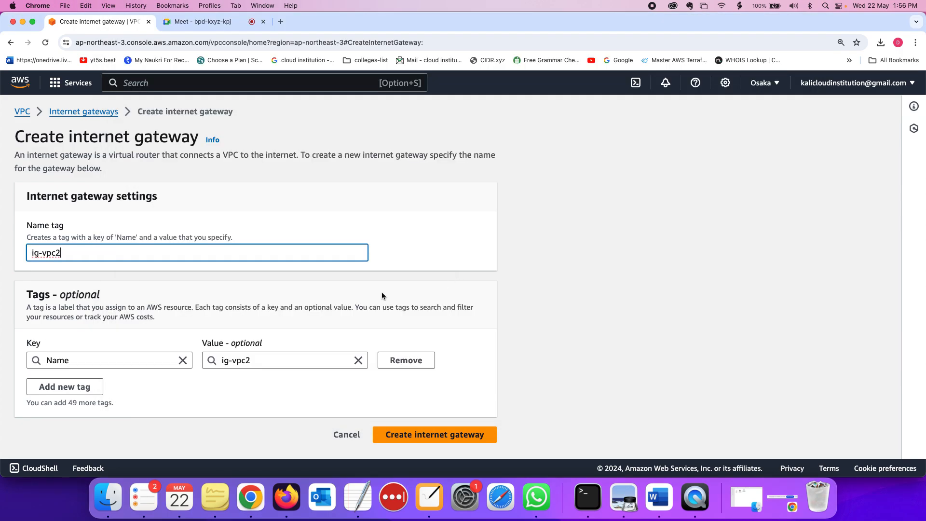
pyautogui.click(444, 432)
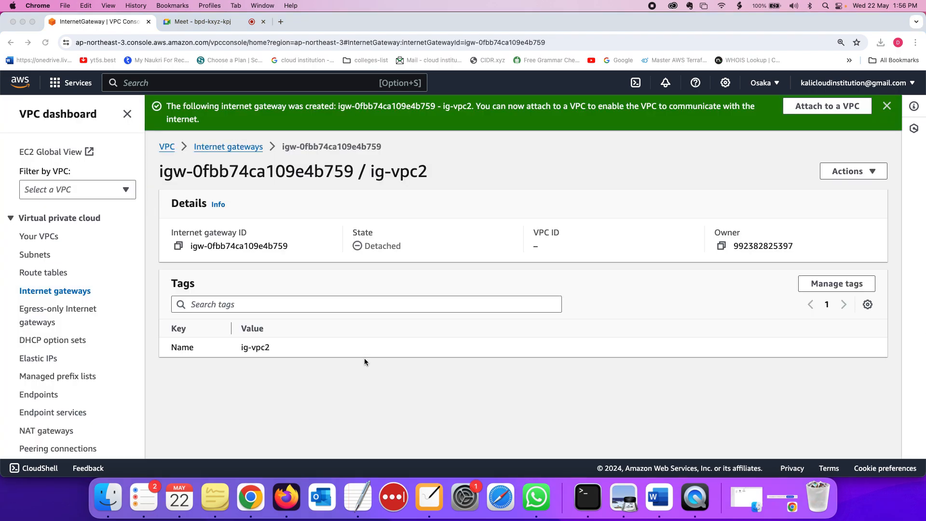
# Switch to the Word notes and mark the vpc2 internet gateway creation line as done
pyautogui.press('super+Tab')
pyautogui.click(505, 280)
pyautogui.write('- done')
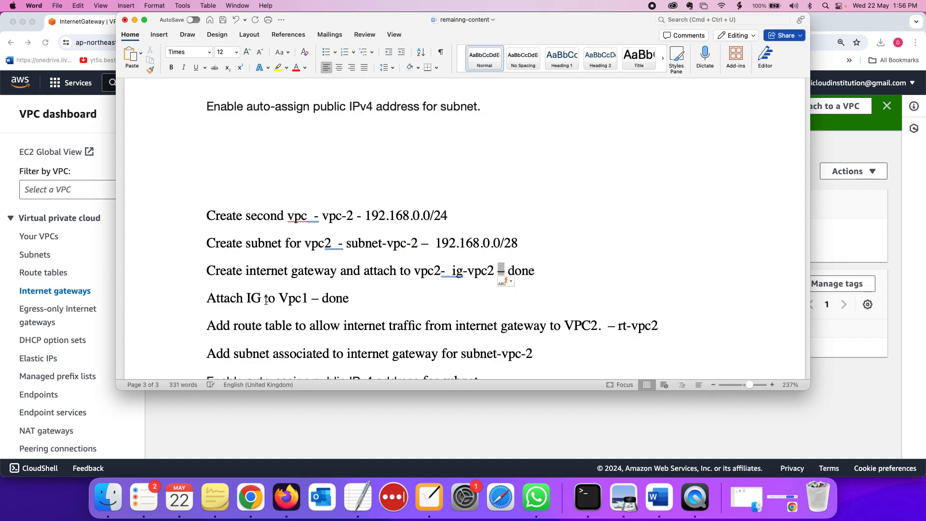
# Correct Vpc1 to Vpc2 in the Attach IG line of the Word notes and return to Chrome
pyautogui.doubleClick(286, 299)
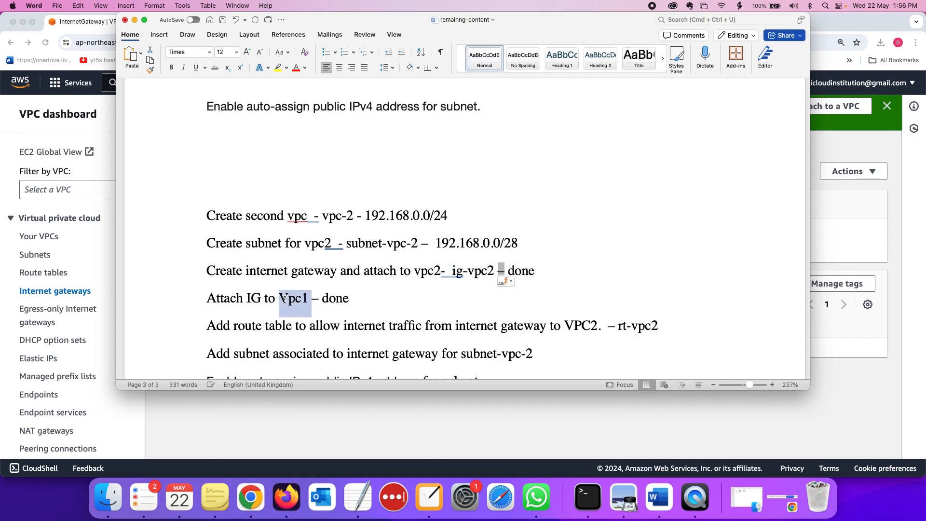
pyautogui.press('super+Tab')
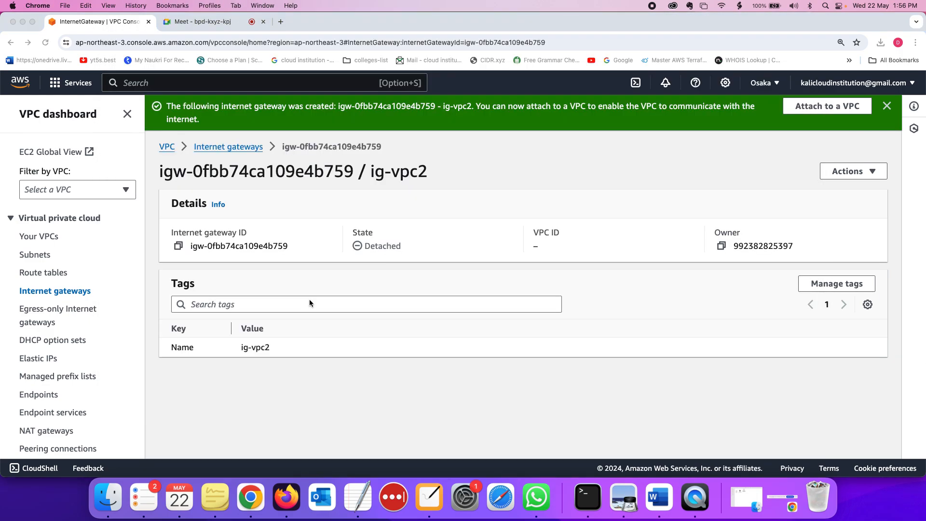
pyautogui.press('super+Tab')
pyautogui.click(308, 299)
pyautogui.press('BackSpace')
pyautogui.write('2')
pyautogui.press('super+Tab')
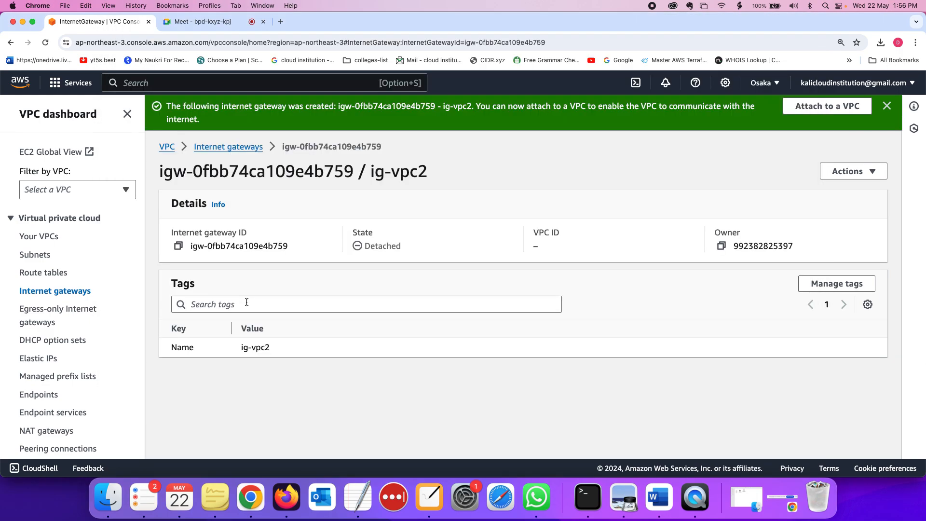
# Attach the internet gateway ig-vpc2 to vpc-2
pyautogui.click(850, 181)
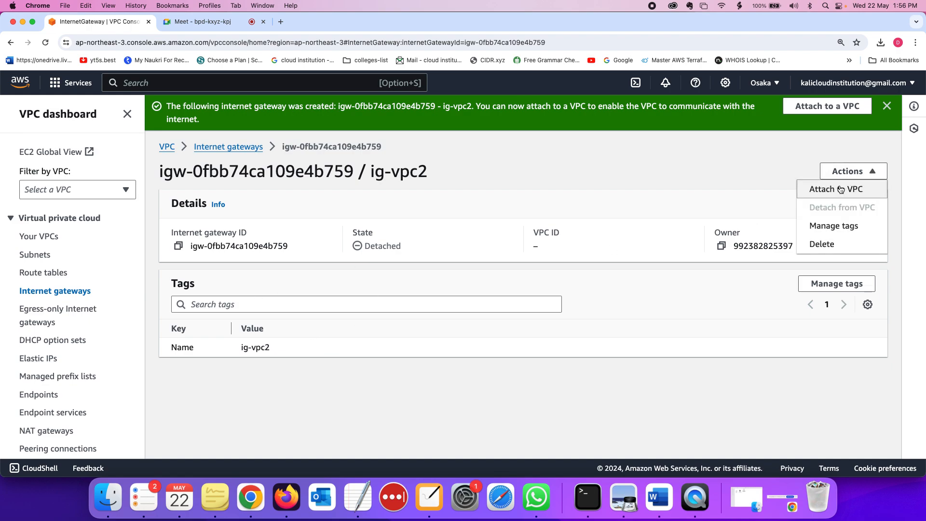
pyautogui.click(832, 190)
pyautogui.click(310, 235)
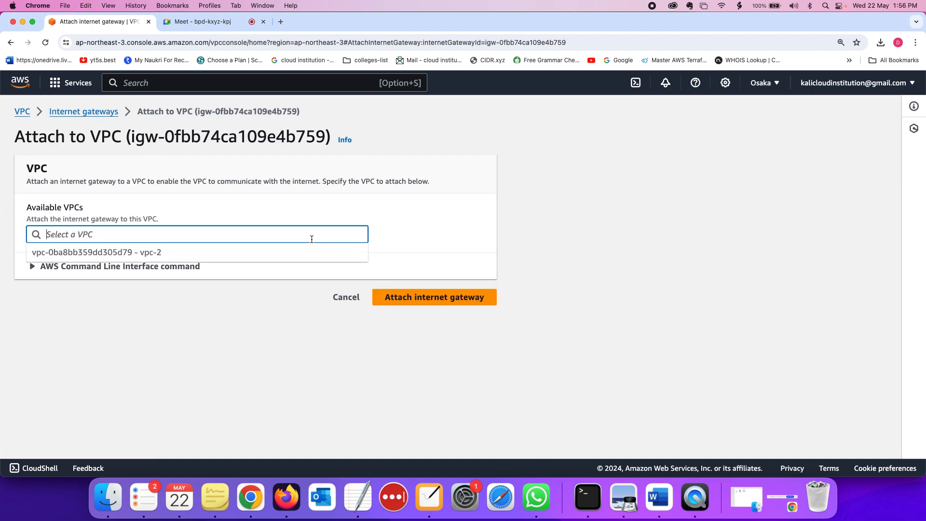
pyautogui.click(213, 261)
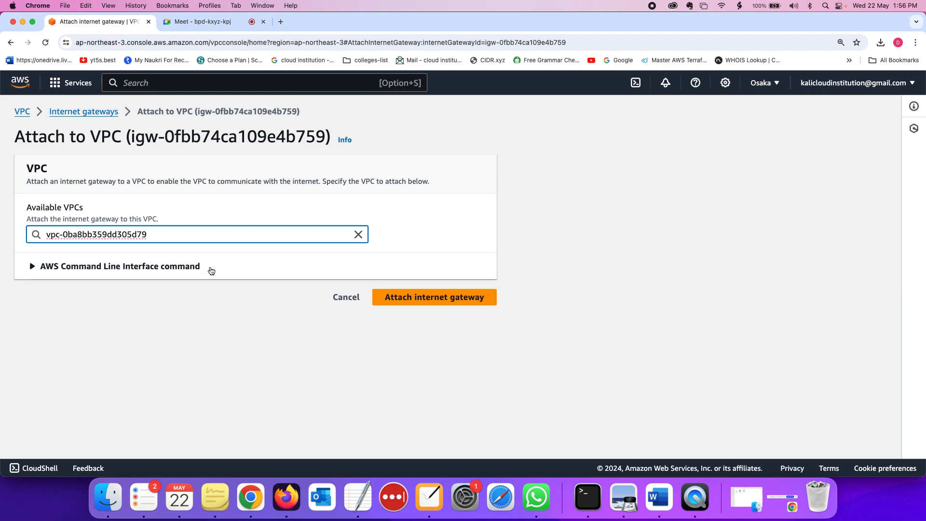
pyautogui.click(407, 297)
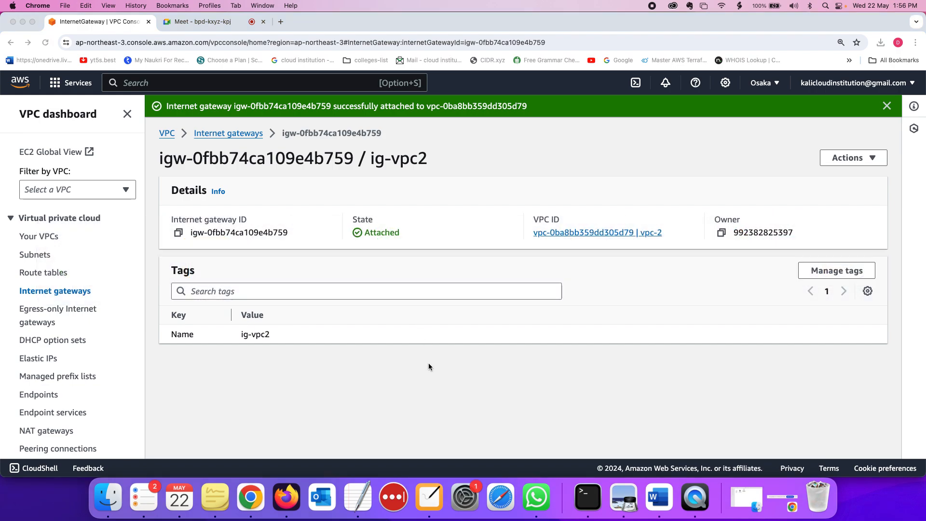
# Review the VPC2 route table task and its table name in the Word notes
pyautogui.press('super+Tab')
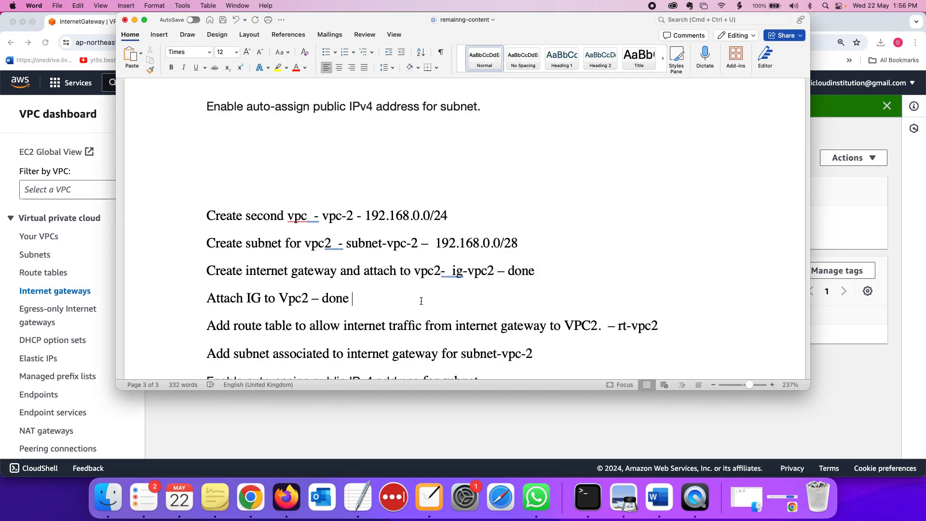
pyautogui.scroll(-2, 394, 262)
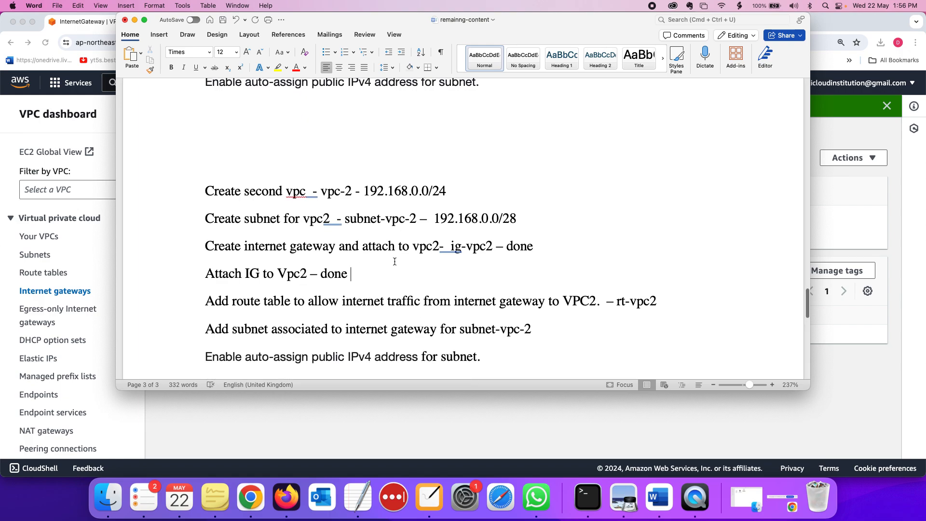
pyautogui.click(388, 275)
pyautogui.doubleClick(573, 304)
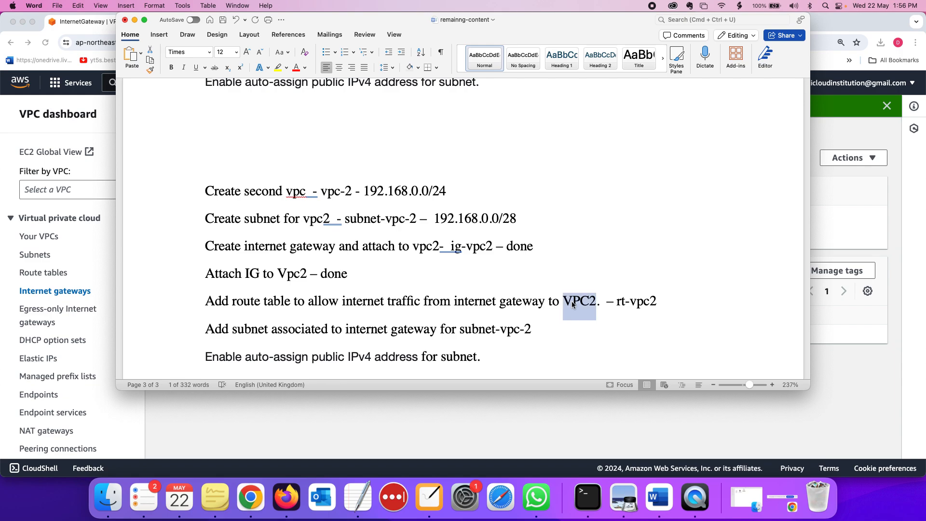
pyautogui.moveTo(616, 303); pyautogui.dragTo(658, 305)
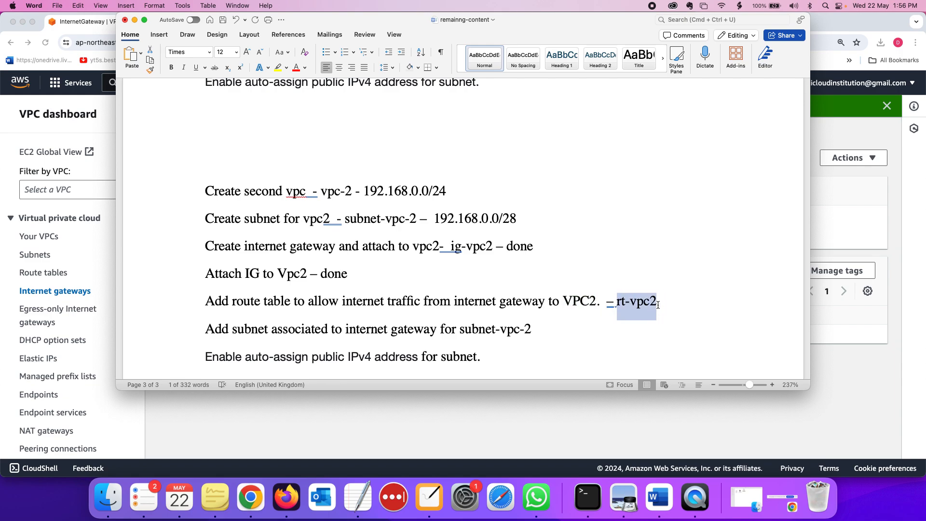
# Switch to Chrome and create a route table named rt-vpc2 in vpc-2
pyautogui.press('super+Tab')
pyautogui.click(53, 273)
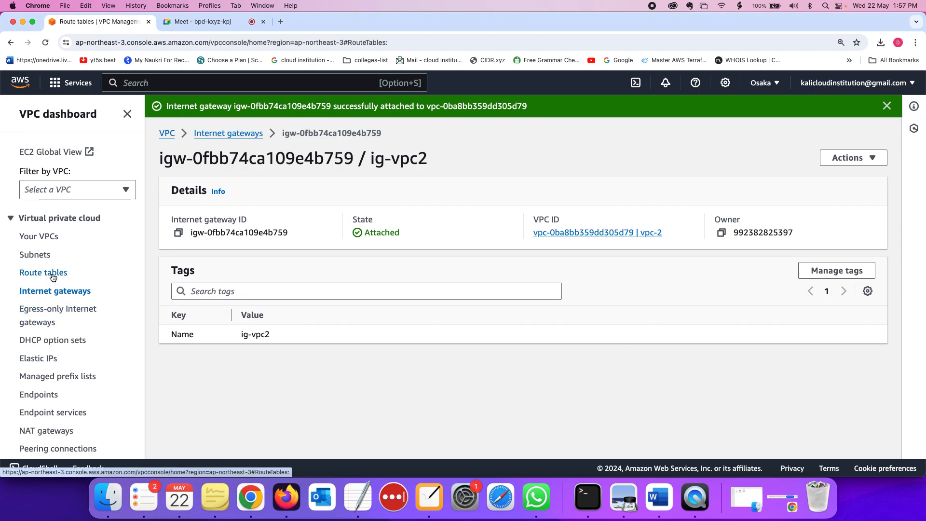
pyautogui.click(838, 136)
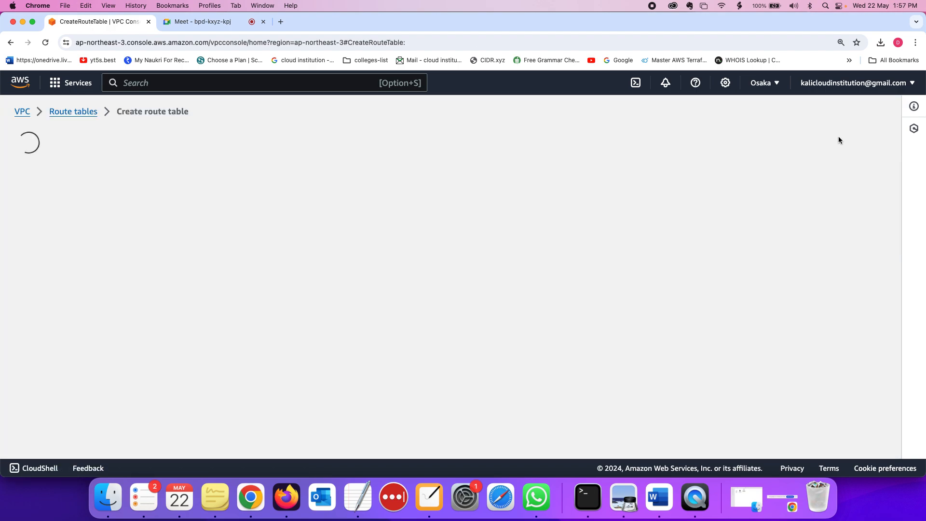
pyautogui.write('rt-vpc2')
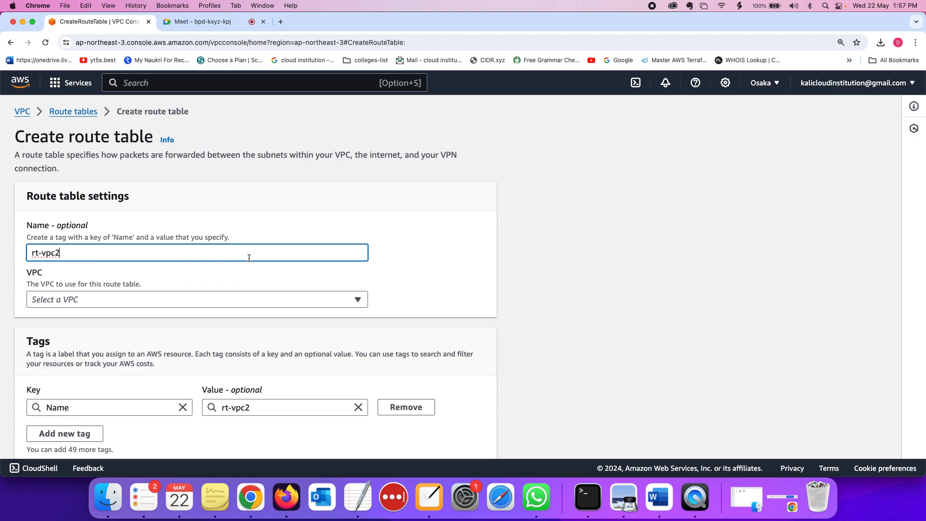
pyautogui.scroll(-1, 248, 258)
pyautogui.click(249, 259)
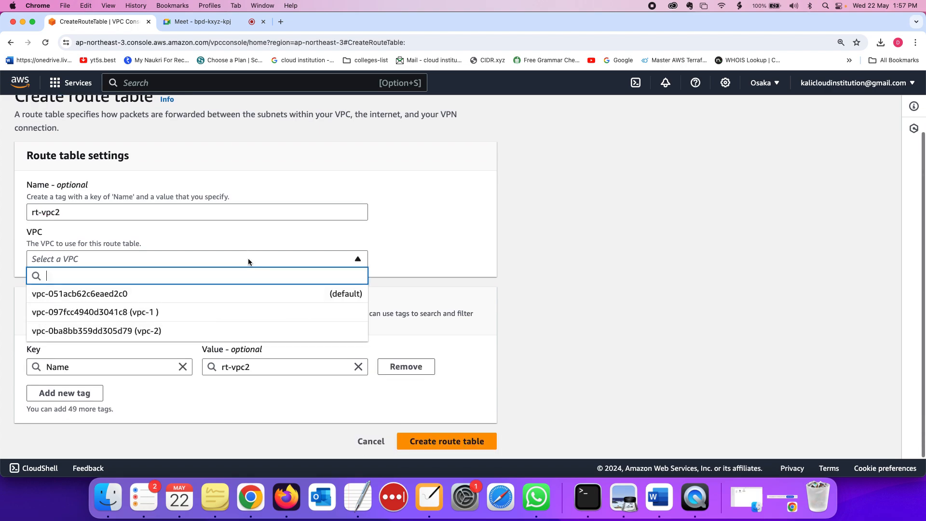
pyautogui.click(210, 332)
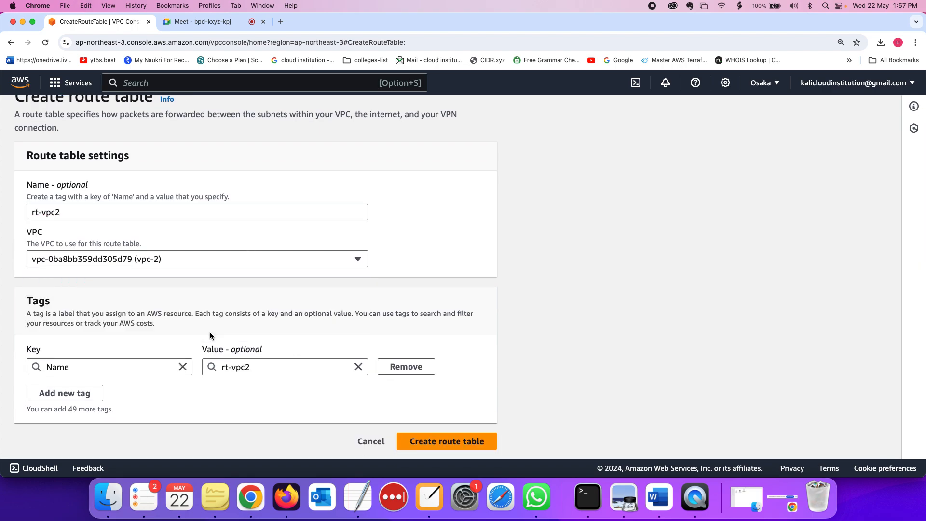
pyautogui.scroll(-1, 210, 332)
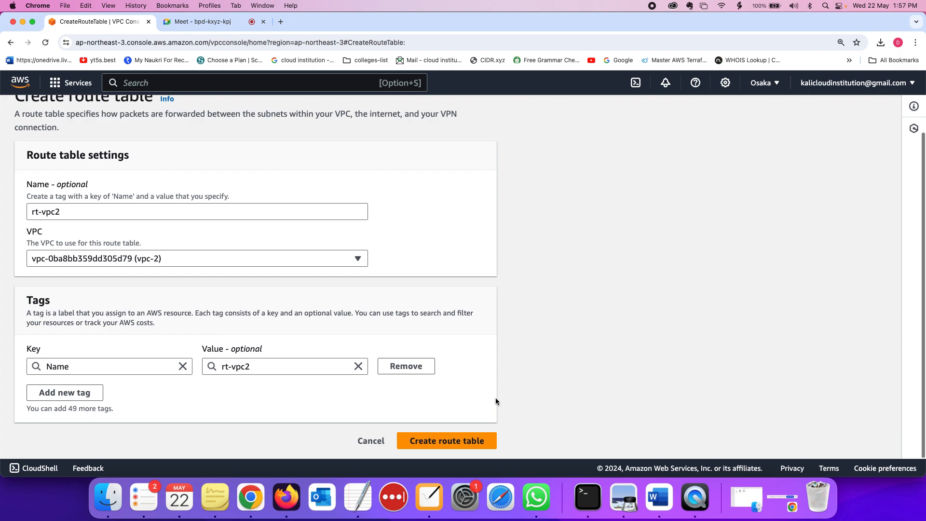
pyautogui.click(476, 437)
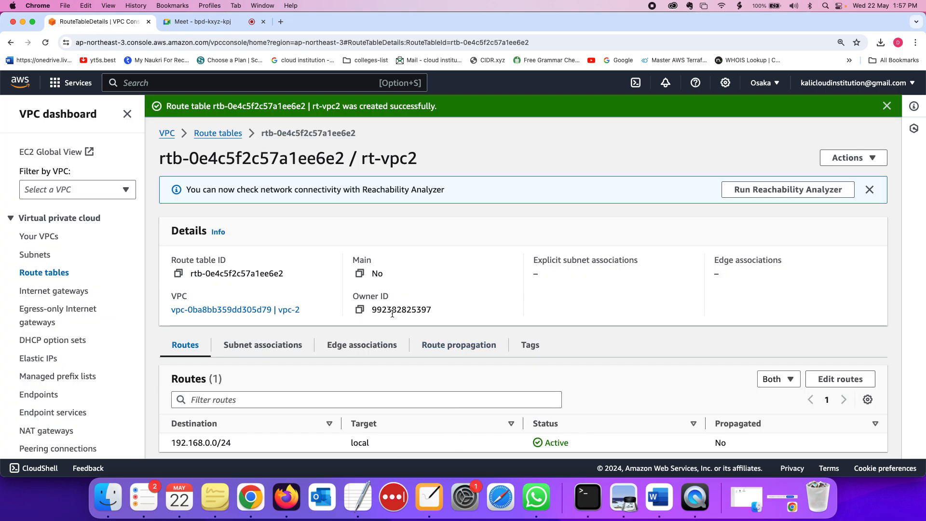
# Add a 0.0.0.0/0 route to rt-vpc2 targeting the internet gateway igw-0fbb74ca109e4b759 and save the routes
pyautogui.scroll(-1, 392, 313)
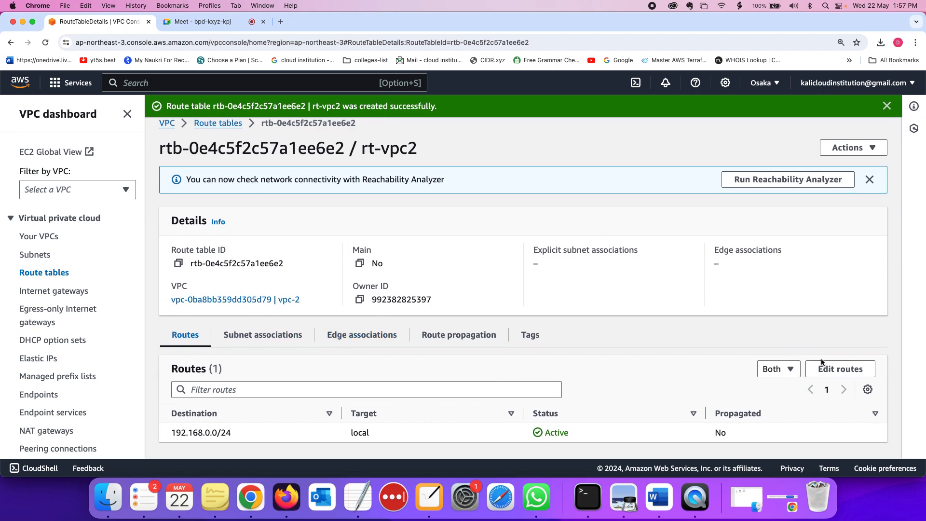
pyautogui.click(833, 371)
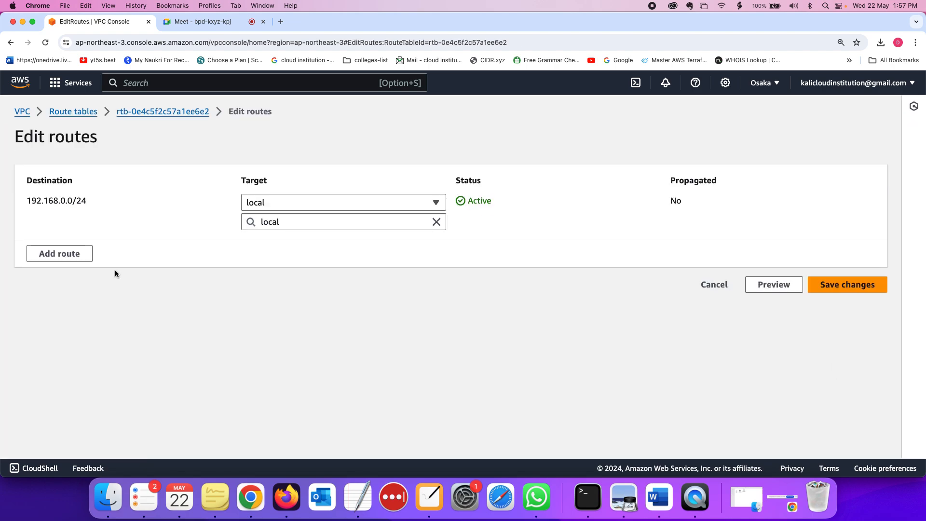
pyautogui.click(82, 253)
pyautogui.click(96, 248)
pyautogui.click(97, 261)
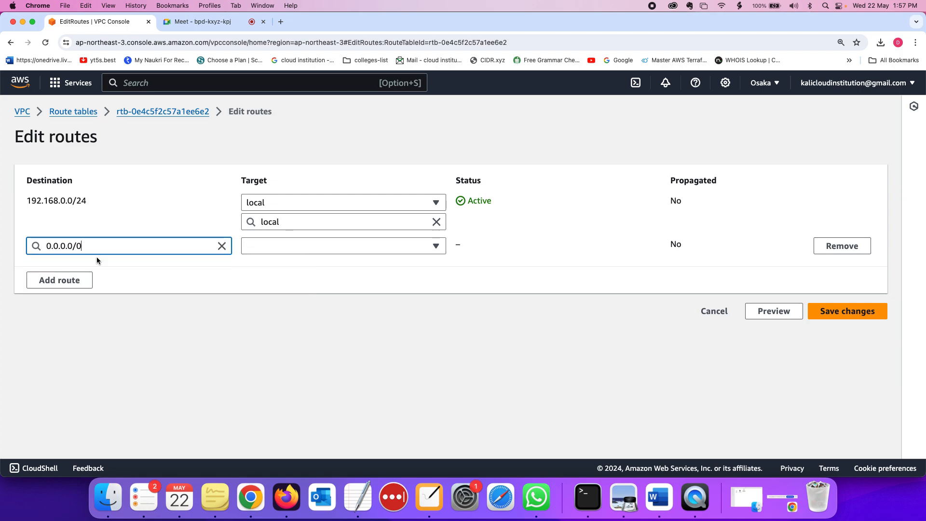
pyautogui.click(316, 248)
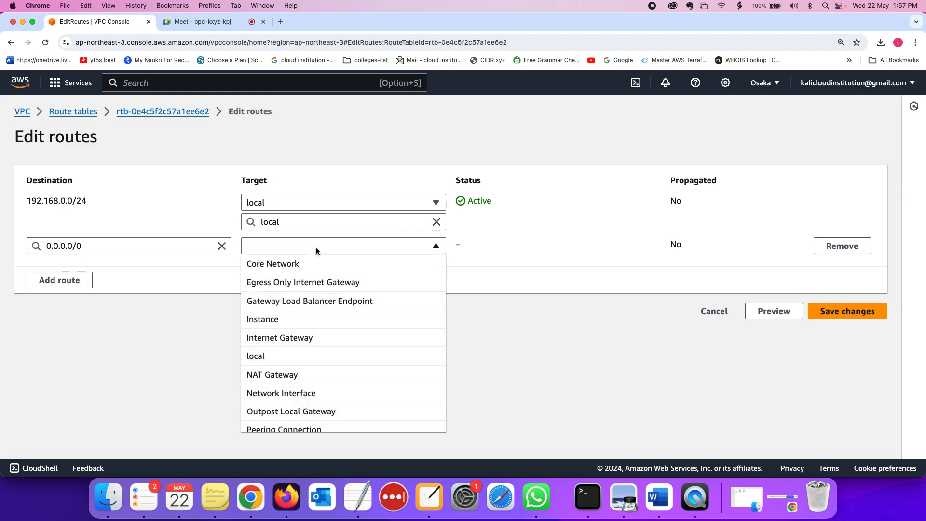
pyautogui.click(318, 336)
pyautogui.click(323, 303)
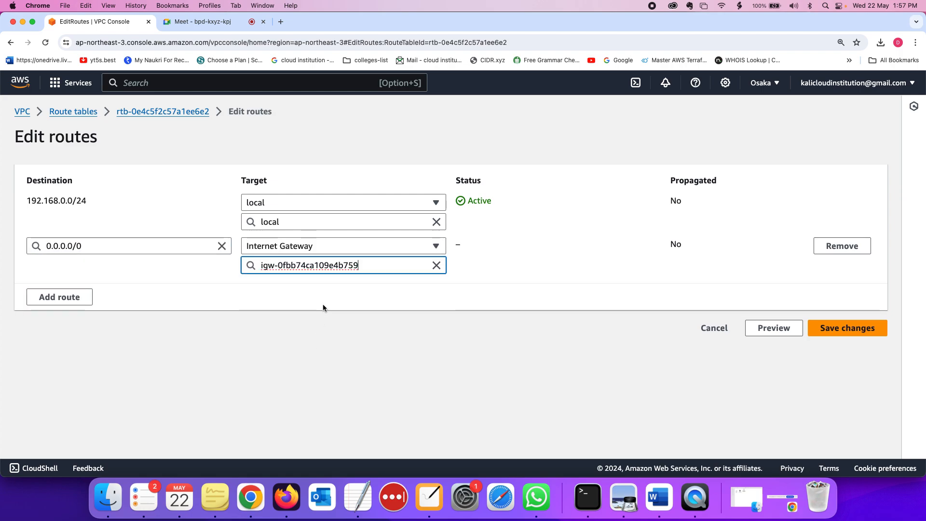
pyautogui.click(821, 329)
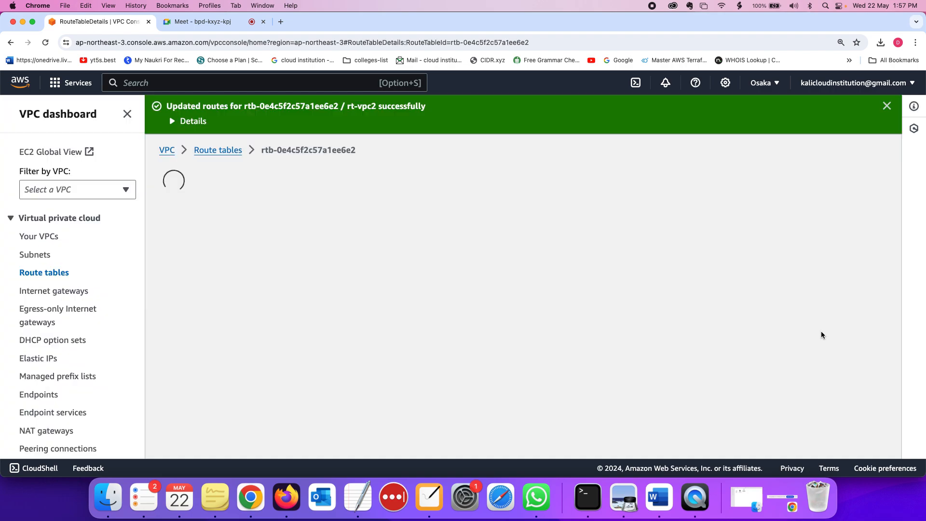
pyautogui.scroll(-2, 536, 277)
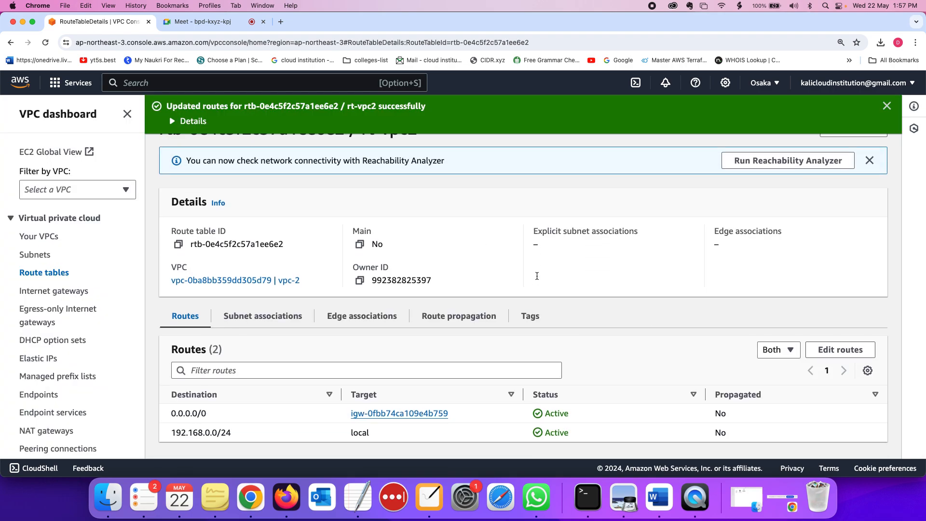
# Change the route table association of subnet-vpc-2 to rt-vpc2, check its internet gateway route and save
pyautogui.click(40, 261)
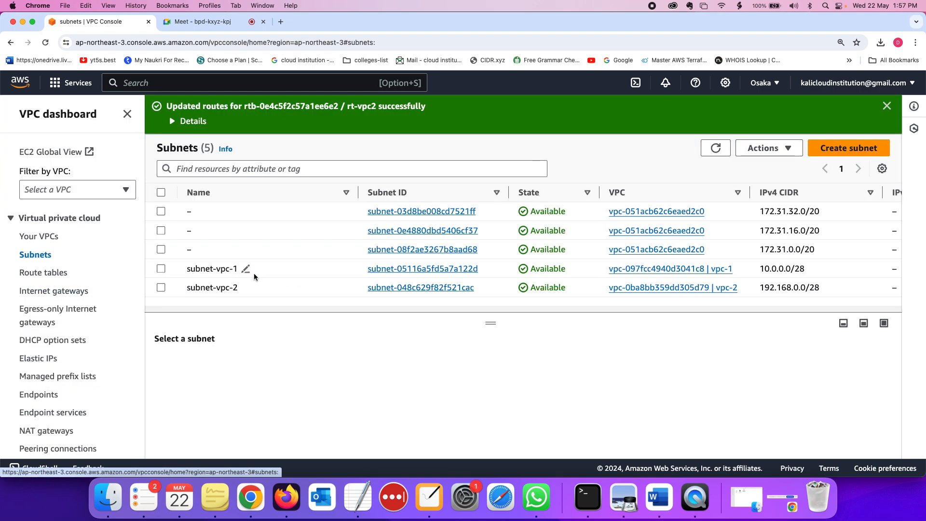
pyautogui.click(275, 292)
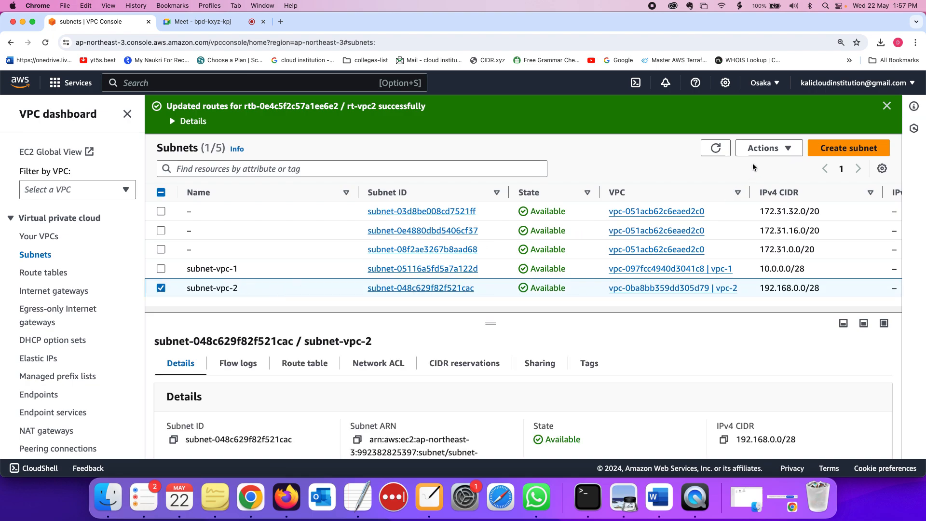
pyautogui.click(767, 147)
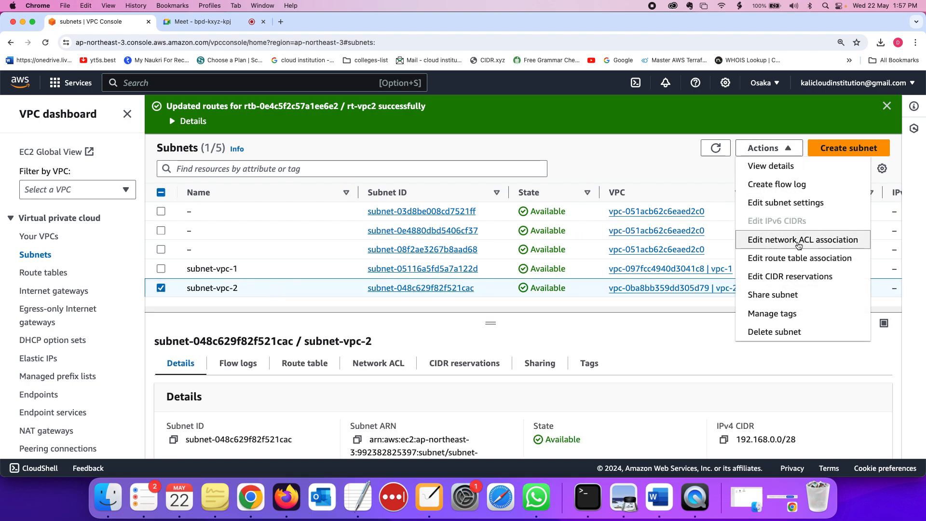
pyautogui.click(802, 262)
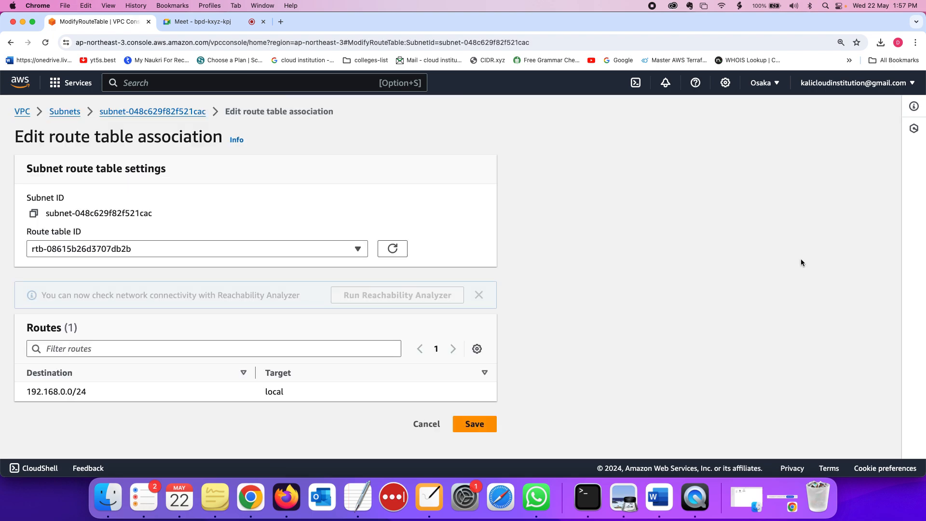
pyautogui.click(264, 251)
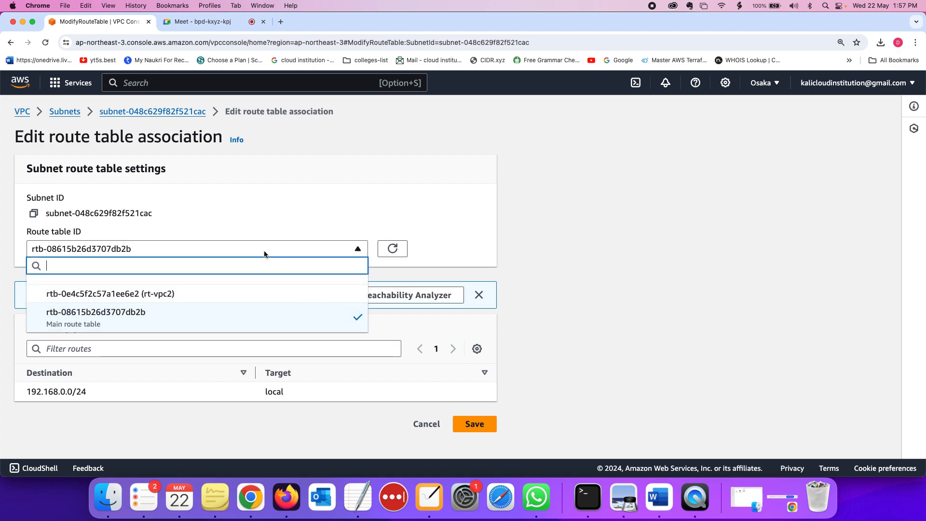
pyautogui.click(244, 293)
pyautogui.scroll(-1, 206, 265)
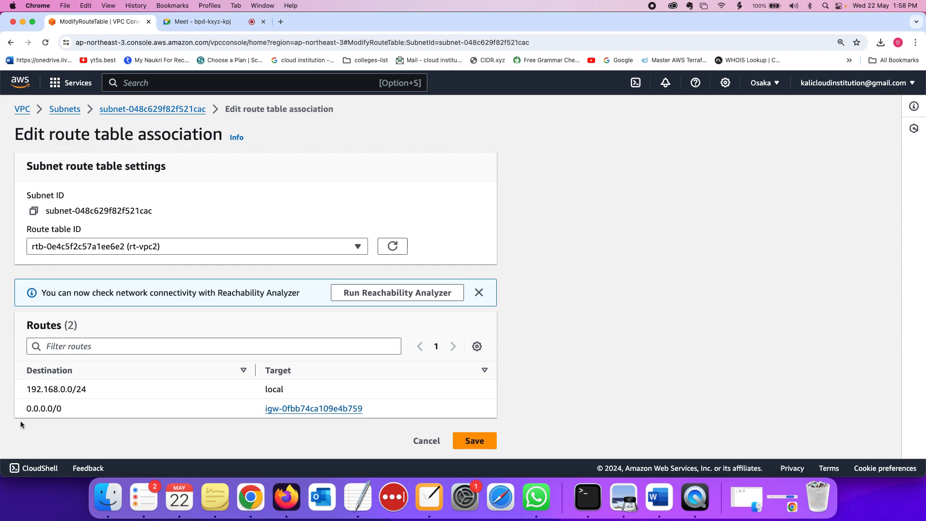
pyautogui.moveTo(19, 410); pyautogui.dragTo(376, 409)
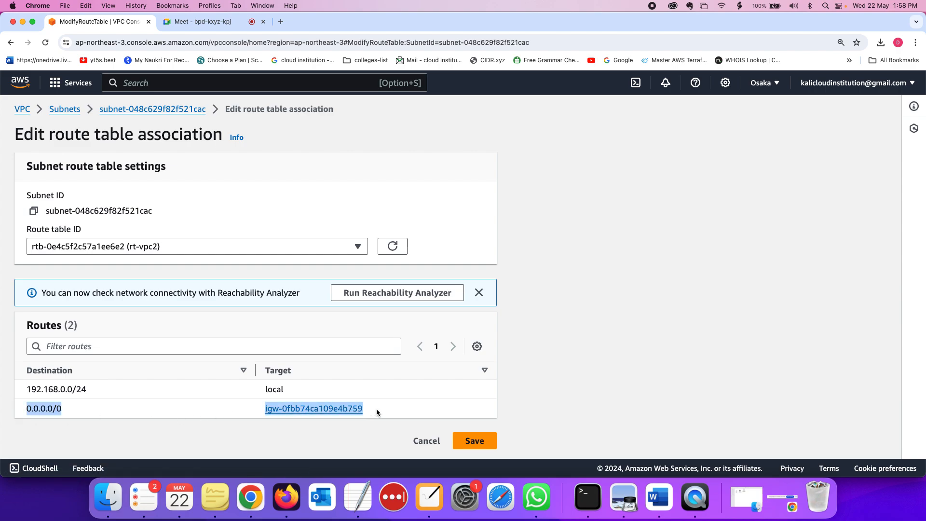
pyautogui.tripleClick(376, 409)
pyautogui.moveTo(376, 409); pyautogui.dragTo(108, 409)
pyautogui.click(99, 407)
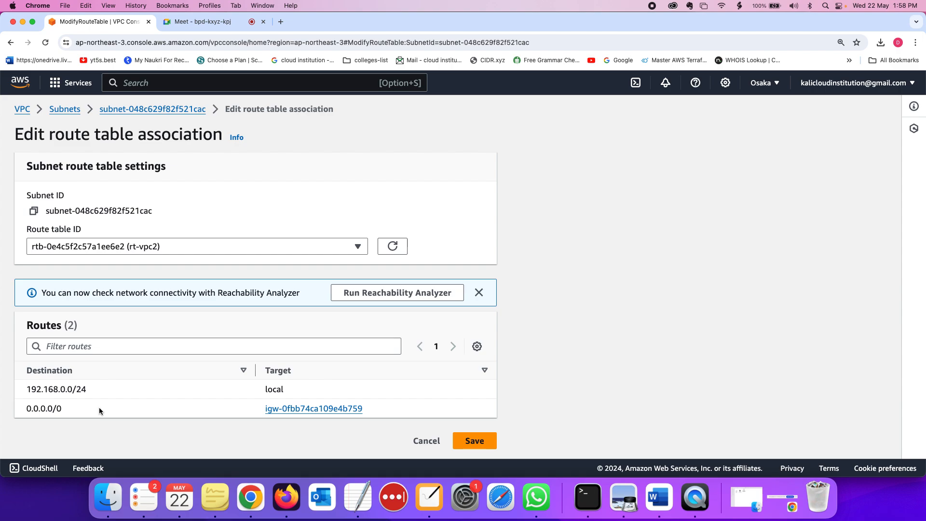
pyautogui.click(468, 441)
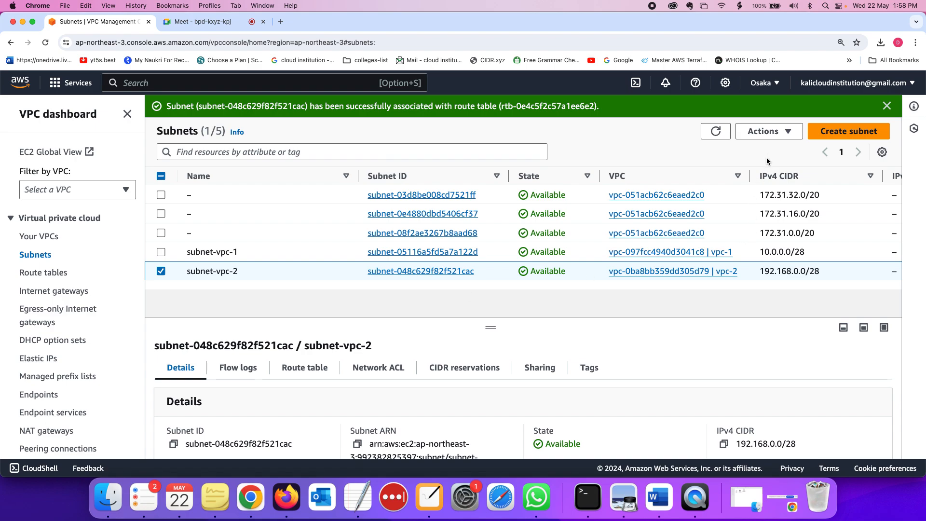
# Enable auto-assign public IPv4 address in the settings of subnet-vpc-2 and save
pyautogui.click(767, 132)
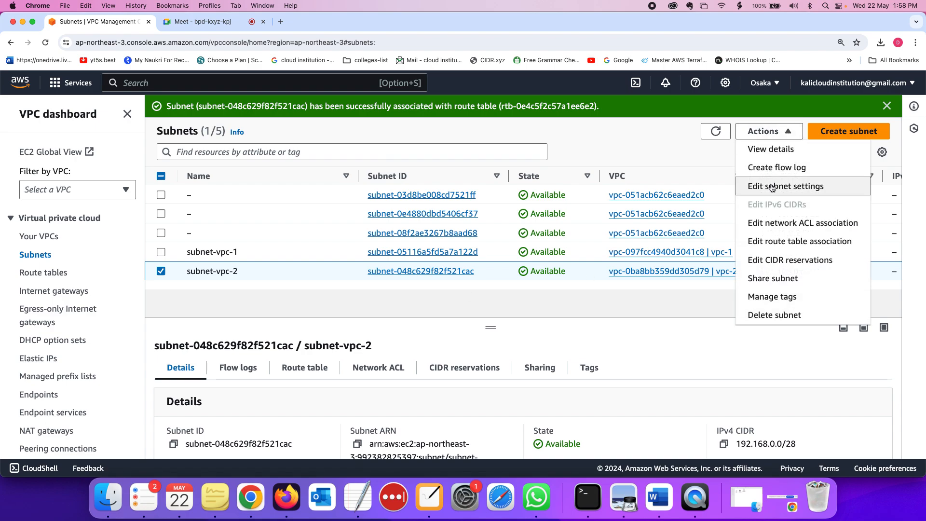
pyautogui.click(772, 187)
pyautogui.click(31, 303)
pyautogui.scroll(-5, 332, 289)
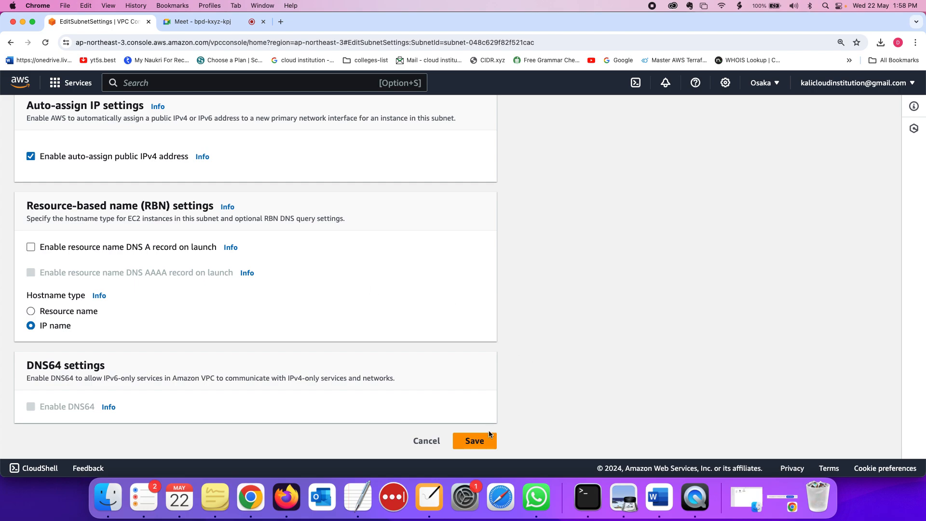
pyautogui.click(486, 440)
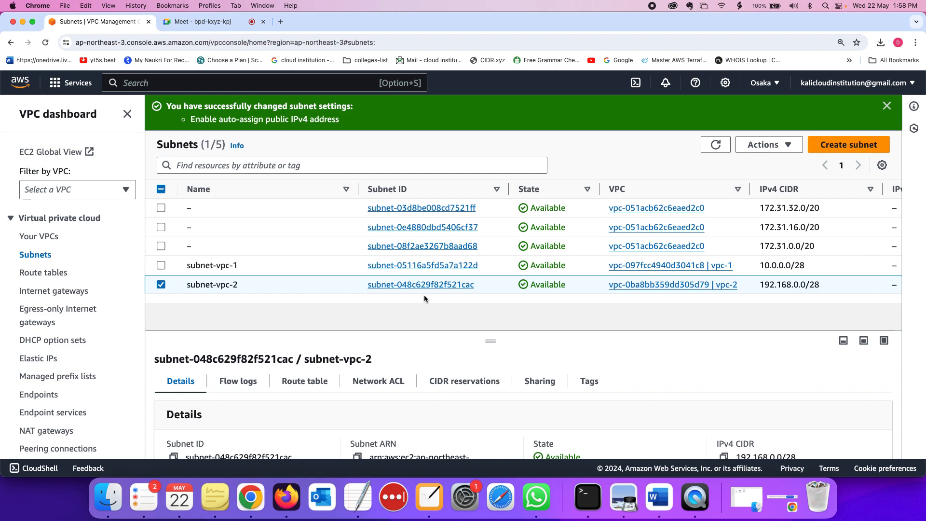
# Review the details of subnet-vpc-2 and the explicit subnet associations in the route tables list
pyautogui.scroll(-2, 424, 295)
pyautogui.scroll(-5, 505, 375)
pyautogui.scroll(5, 474, 374)
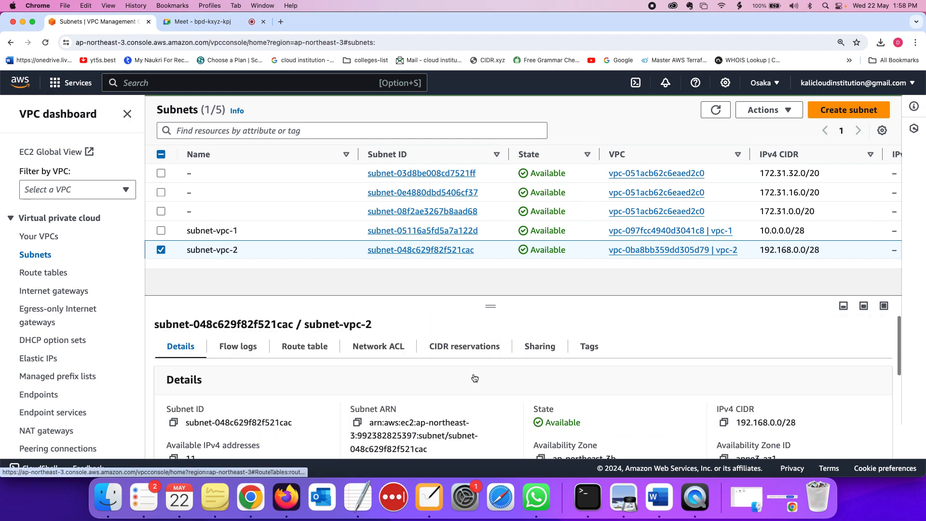
pyautogui.click(37, 273)
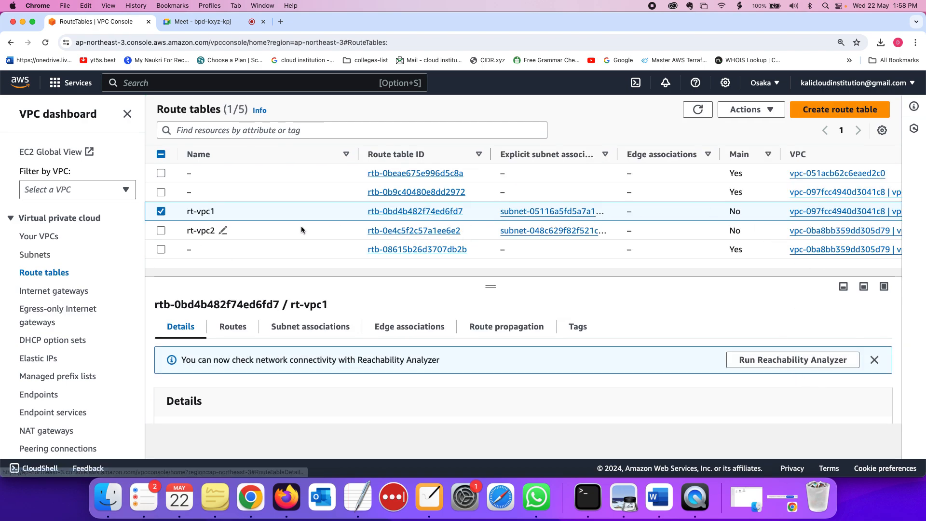
# Reselect rt-vpc2 as the route table for subnet-vpc-2, save the association and return to the route tables list
pyautogui.click(53, 249)
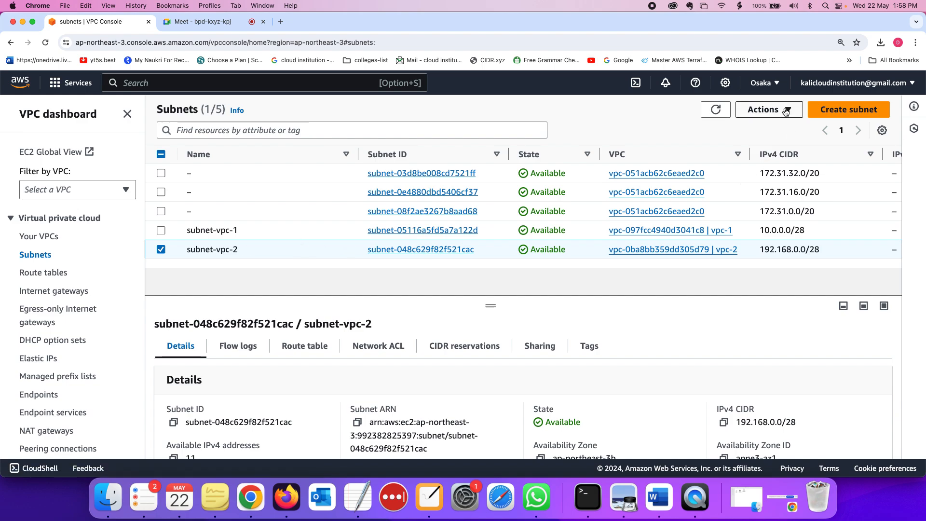
pyautogui.click(767, 109)
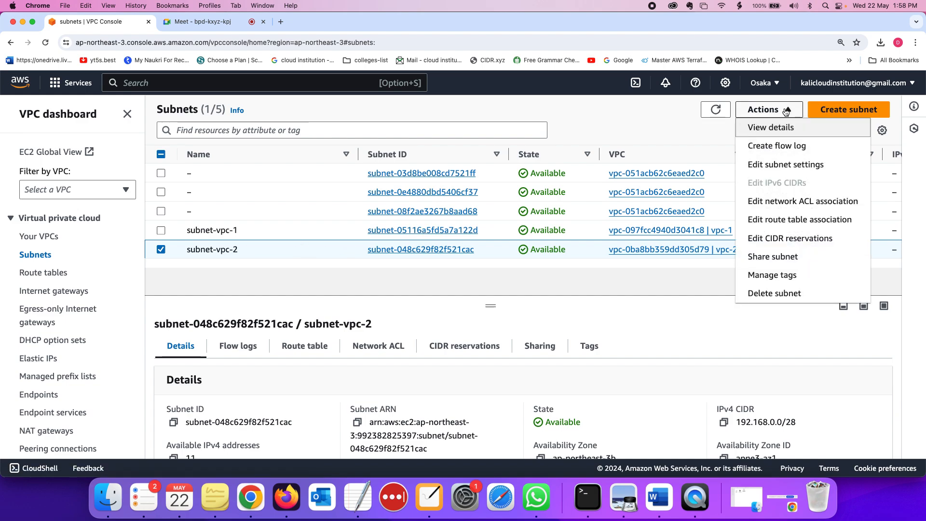
pyautogui.click(793, 225)
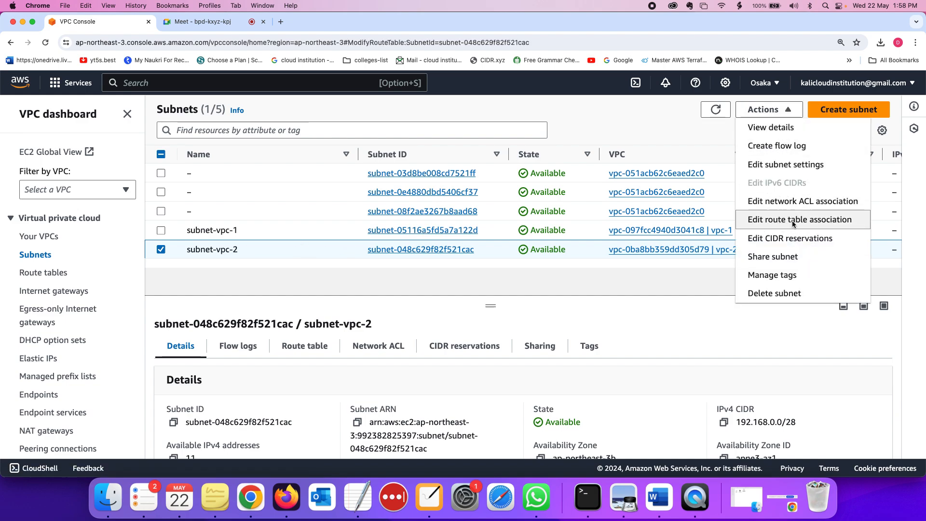
pyautogui.click(165, 250)
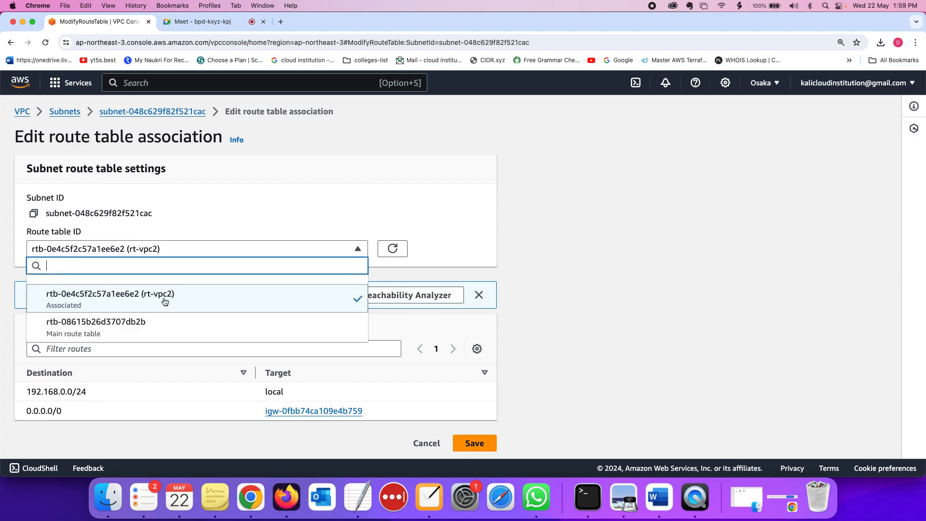
pyautogui.click(169, 303)
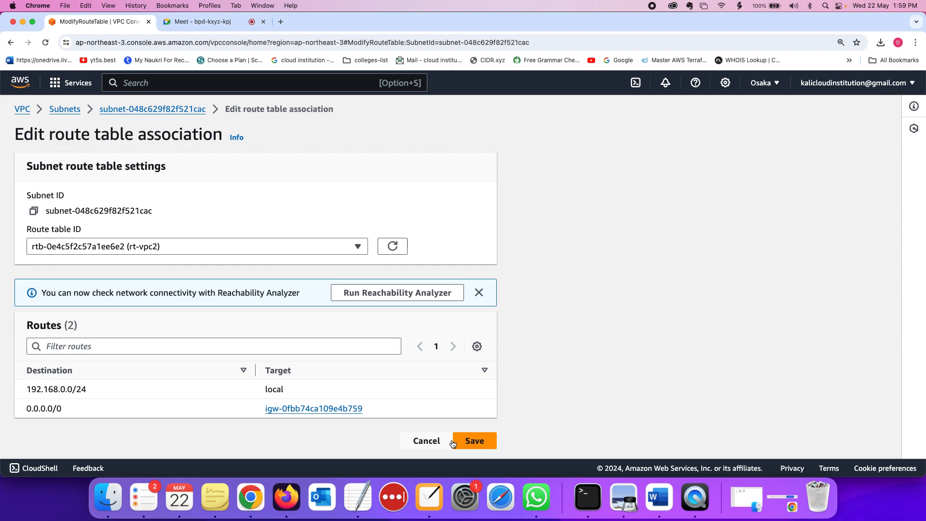
pyautogui.click(457, 441)
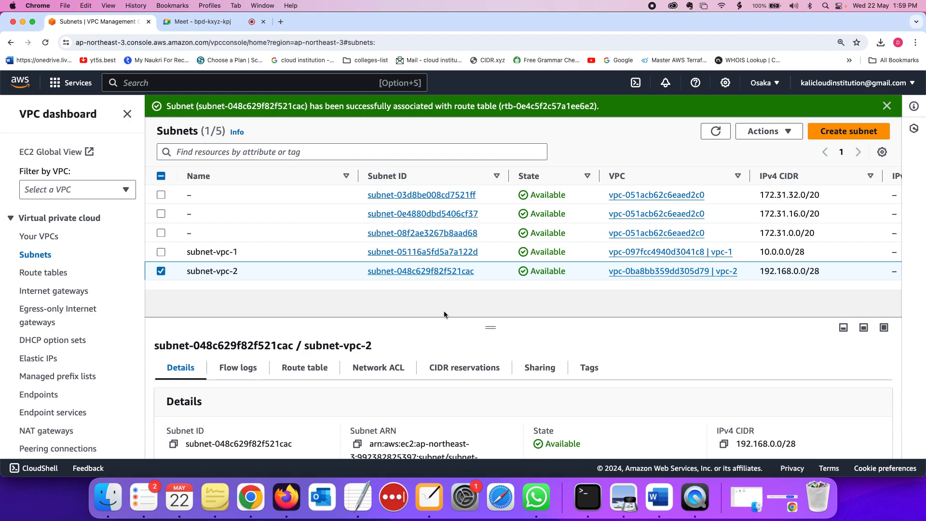
pyautogui.click(61, 272)
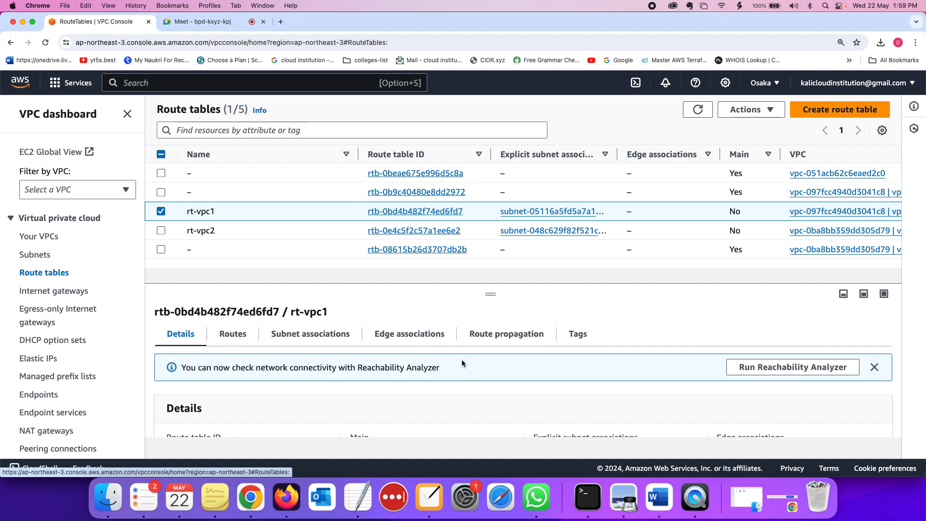
# Review the internet gateway route and subnet associations of rt-vpc1, opening the association editor and leaving it without saving
pyautogui.scroll(-2, 460, 376)
pyautogui.scroll(1, 460, 377)
pyautogui.click(233, 325)
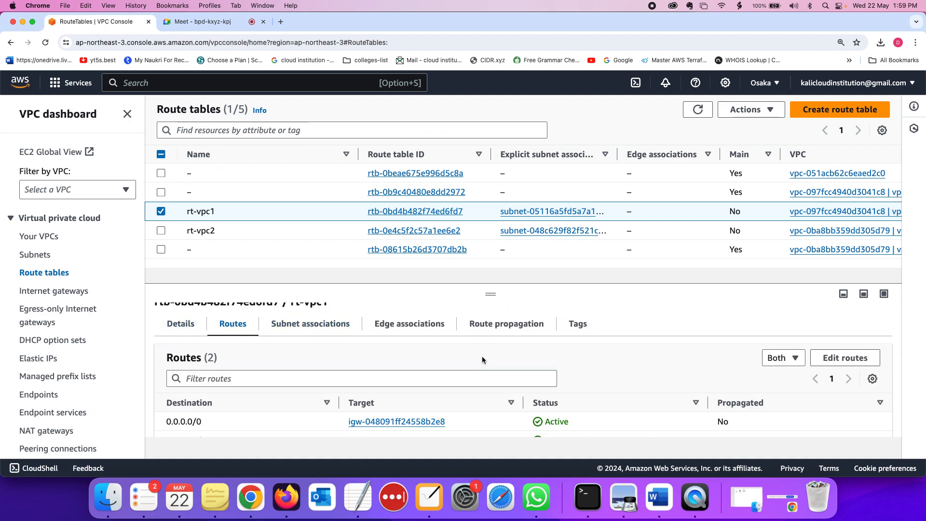
pyautogui.scroll(-1, 482, 359)
pyautogui.moveTo(335, 401); pyautogui.dragTo(451, 402)
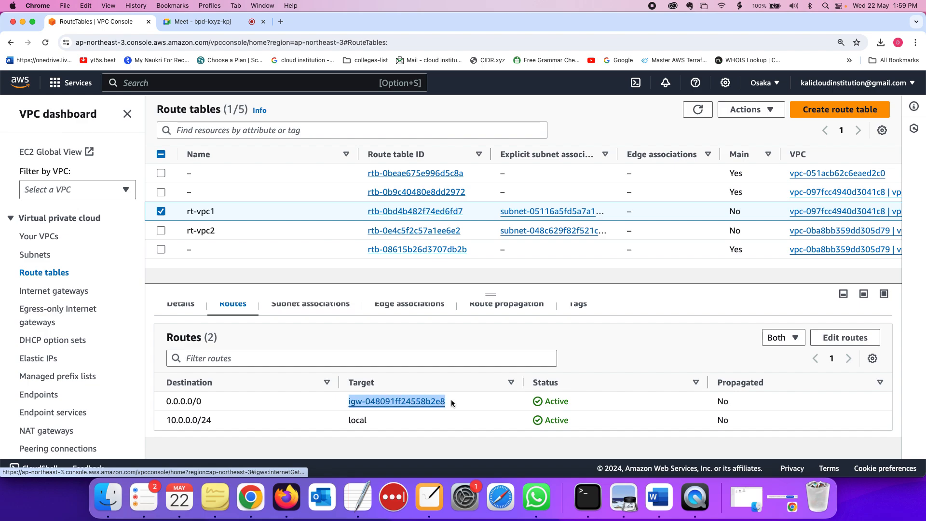
pyautogui.scroll(1, 450, 400)
pyautogui.click(308, 316)
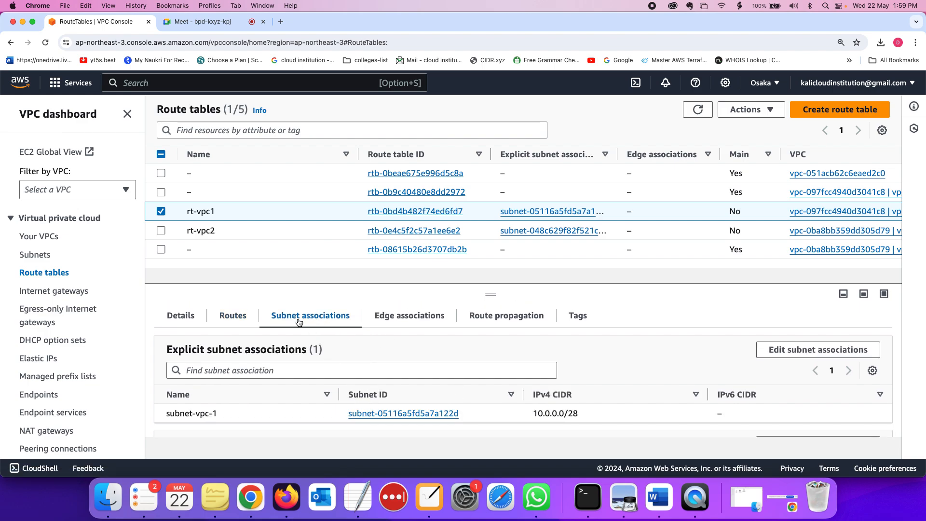
pyautogui.moveTo(491, 295); pyautogui.dragTo(492, 250)
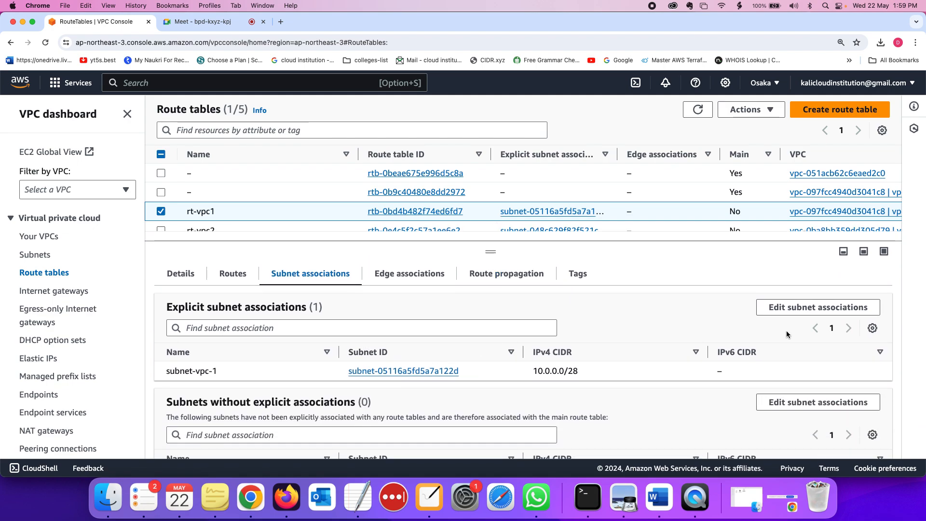
pyautogui.click(786, 306)
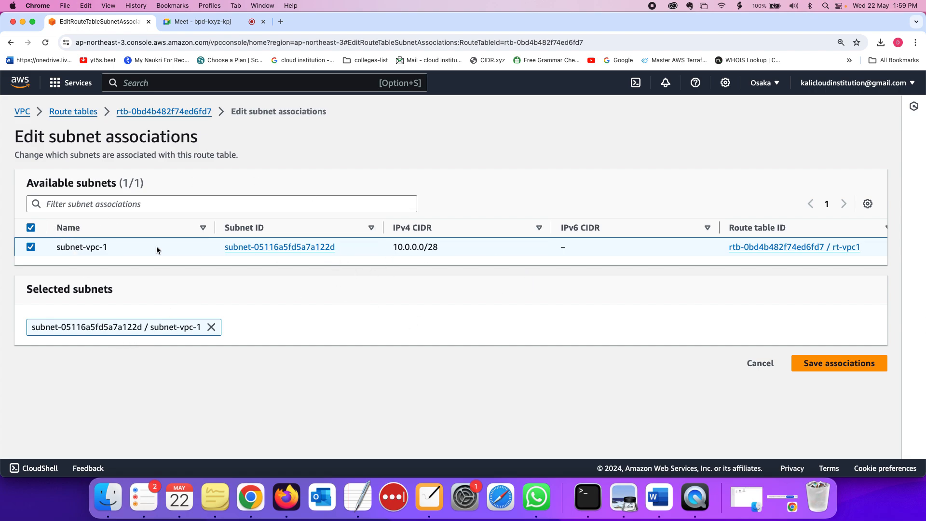
pyautogui.click(769, 364)
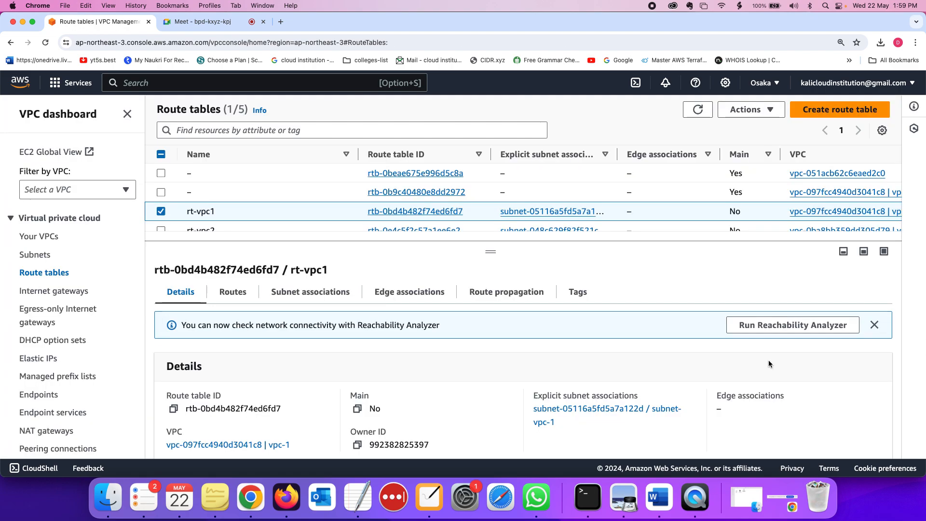
# Open the subnet settings of subnet-vpc-2, check the auto-assign public IPv4 address option and return to the subnets list
pyautogui.click(45, 259)
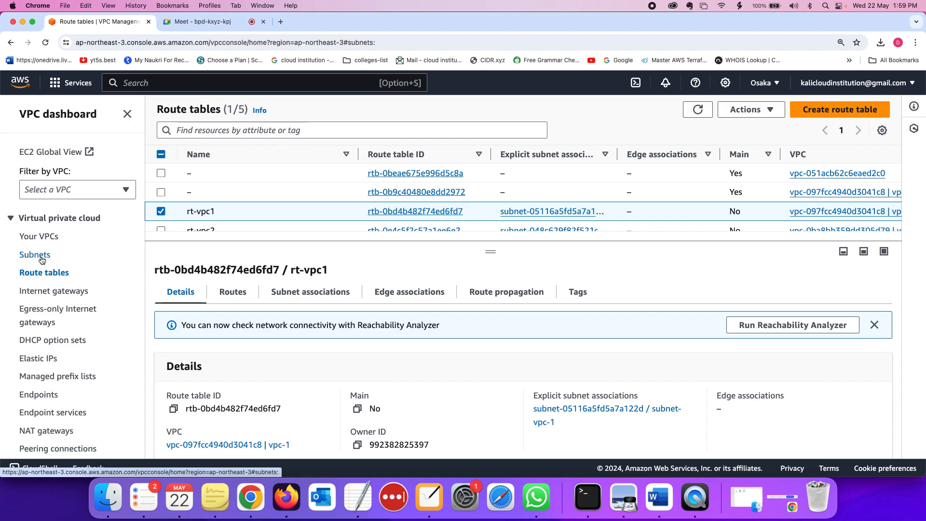
pyautogui.click(778, 107)
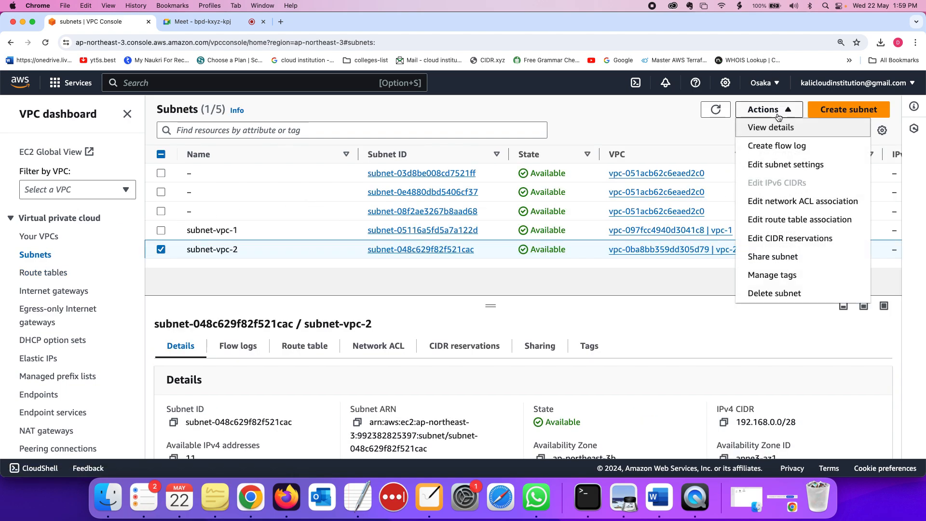
pyautogui.click(776, 173)
pyautogui.click(30, 302)
pyautogui.scroll(-2, 209, 326)
pyautogui.scroll(2, 289, 321)
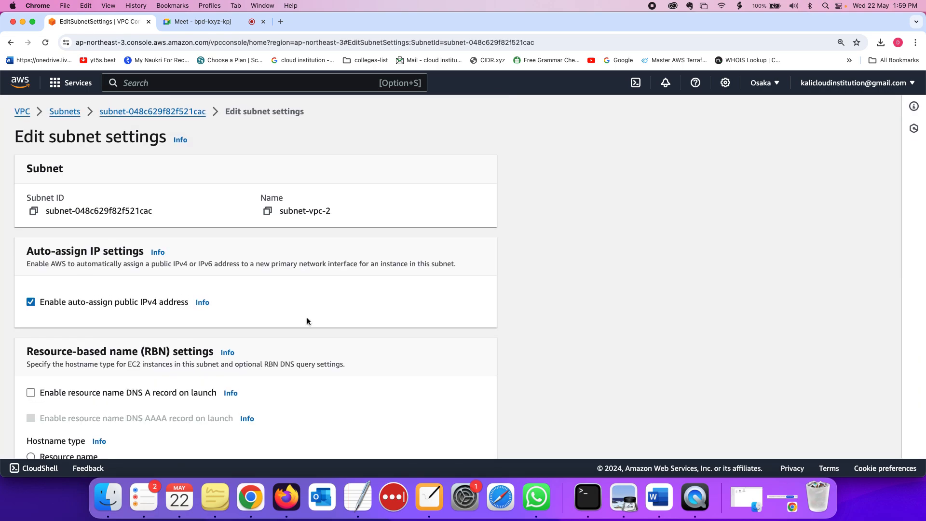
pyautogui.scroll(-3, 304, 317)
pyautogui.click(430, 440)
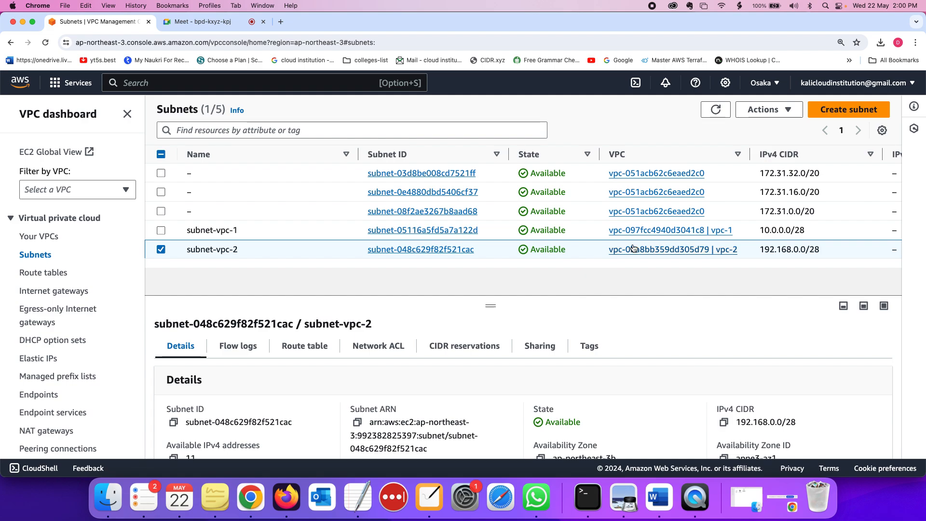
# Examine the VPC, CIDR, availability zone, route table and auto-assign public IPv4 columns for subnet-vpc-1 and subnet-vpc-2 in the subnets list
pyautogui.hscroll(10, 633, 248)
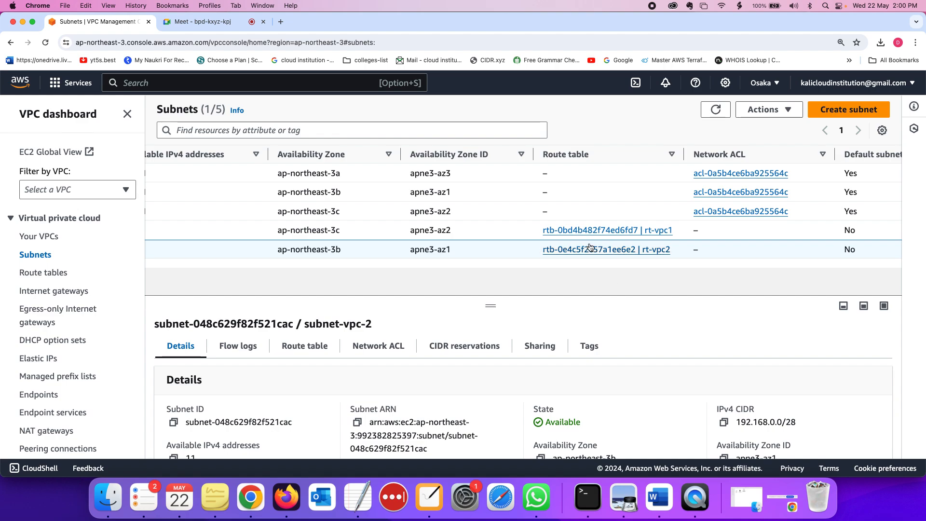
pyautogui.hscroll(10, 535, 229)
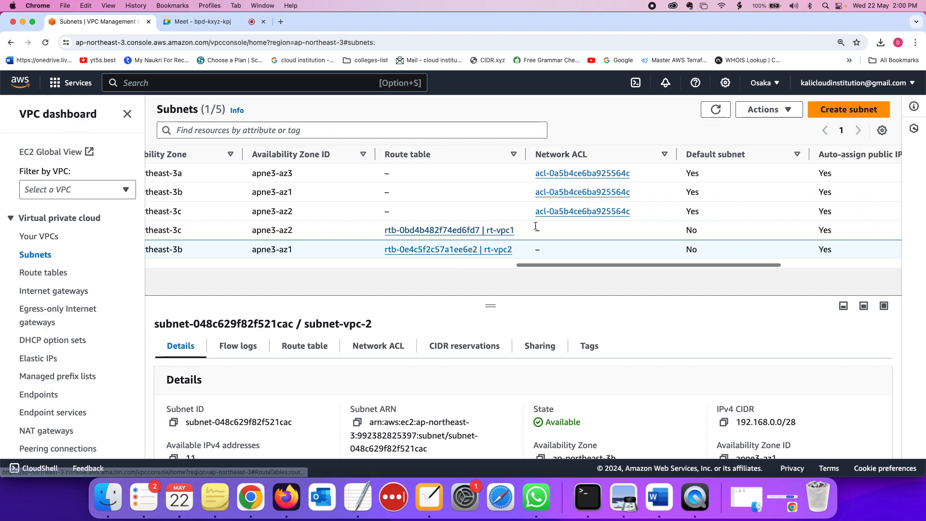
pyautogui.hscroll(-15, 536, 229)
pyautogui.hscroll(-10, 535, 229)
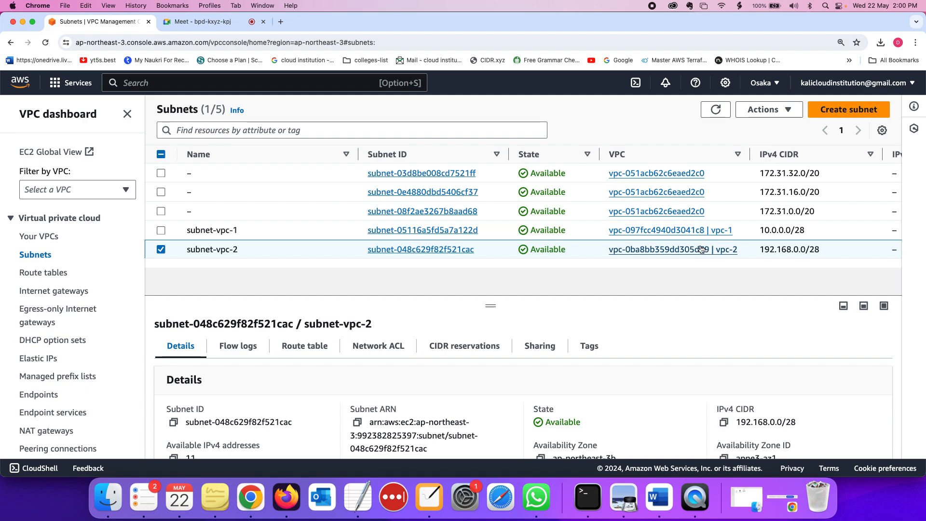
pyautogui.hscroll(8, 733, 243)
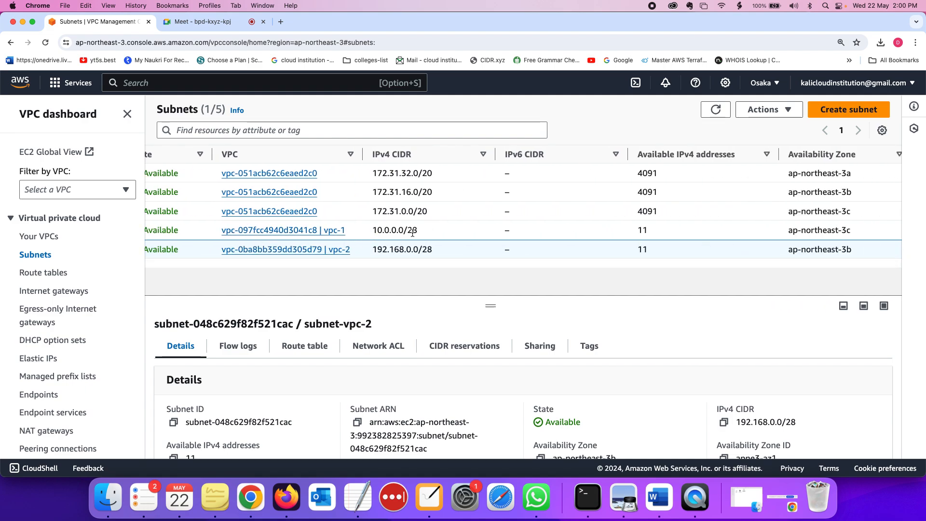
pyautogui.hscroll(10, 505, 229)
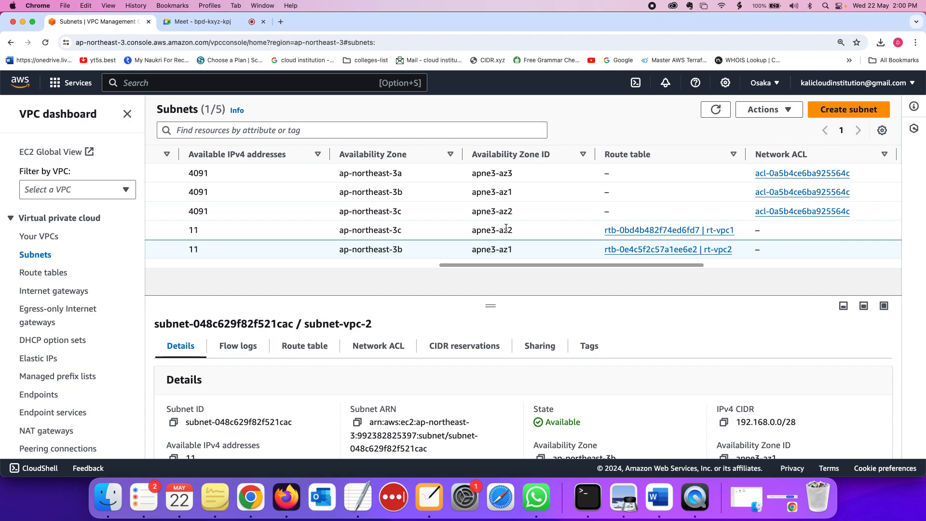
pyautogui.hscroll(3, 506, 230)
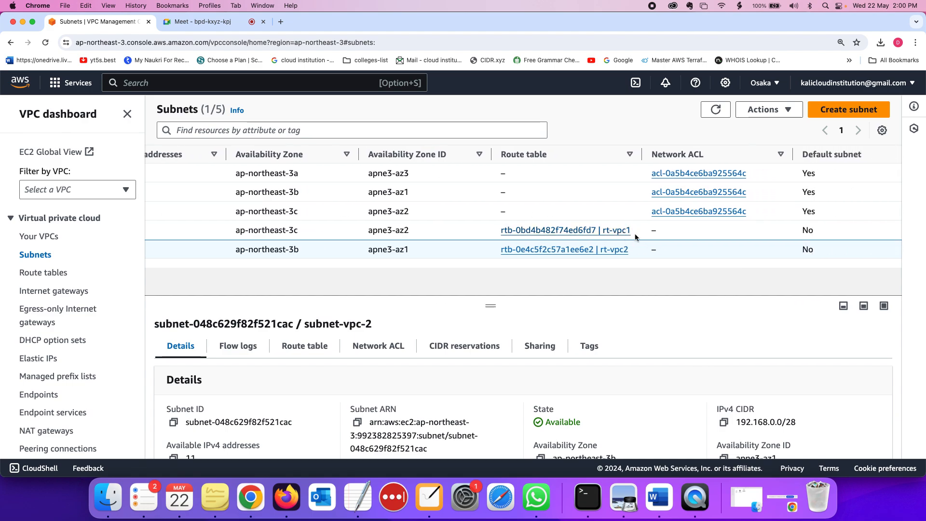
pyautogui.hscroll(8, 645, 254)
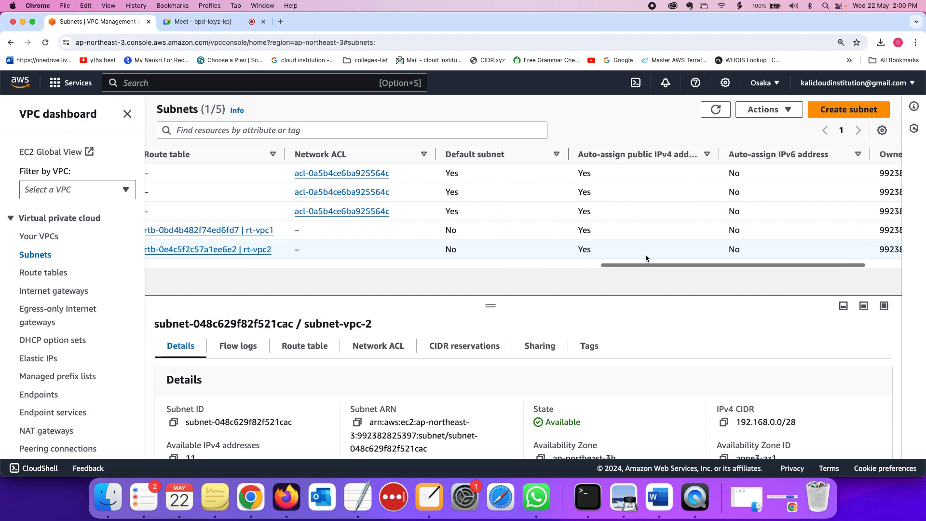
pyautogui.hscroll(-15, 646, 254)
pyautogui.hscroll(-5, 645, 253)
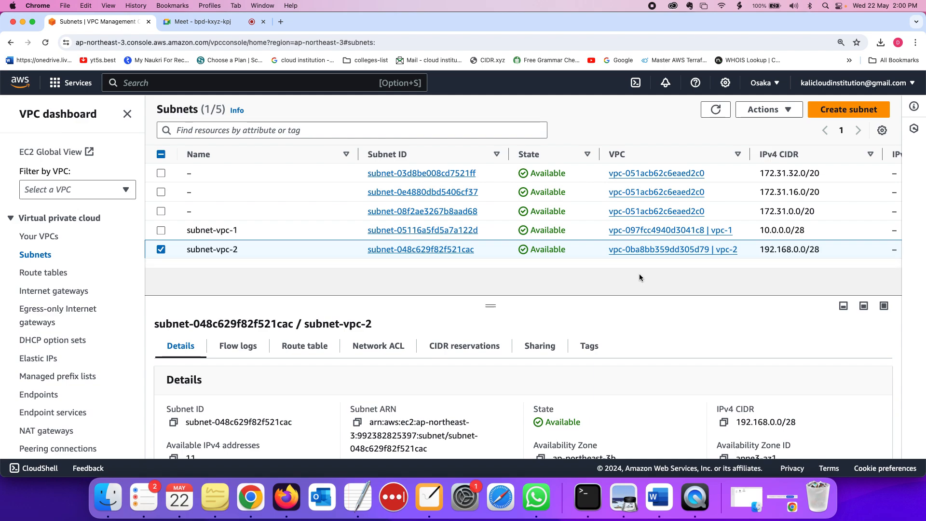
# Switch to the Word checklist, read the section on creating two instances based on the VPCs, and return to Chrome
pyautogui.press('super+Tab')
pyautogui.scroll(-10, 462, 290)
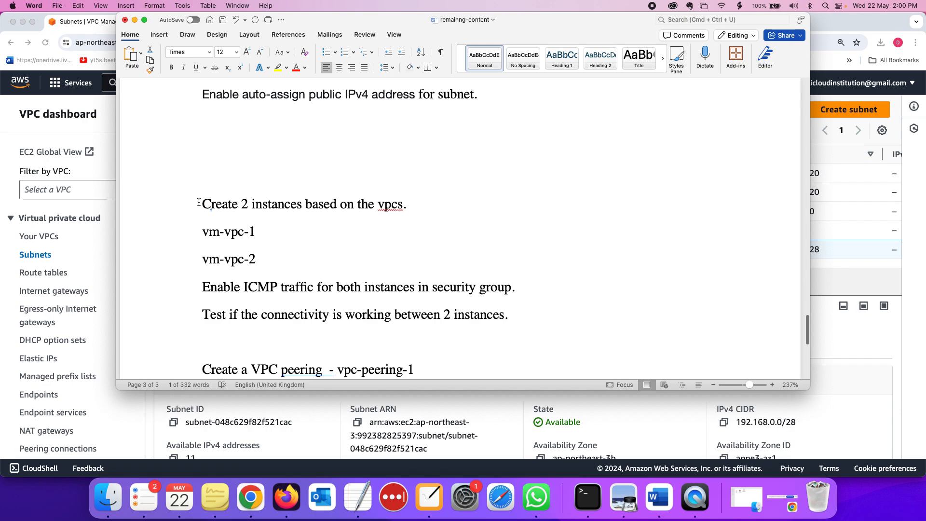
pyautogui.moveTo(201, 204); pyautogui.dragTo(412, 205)
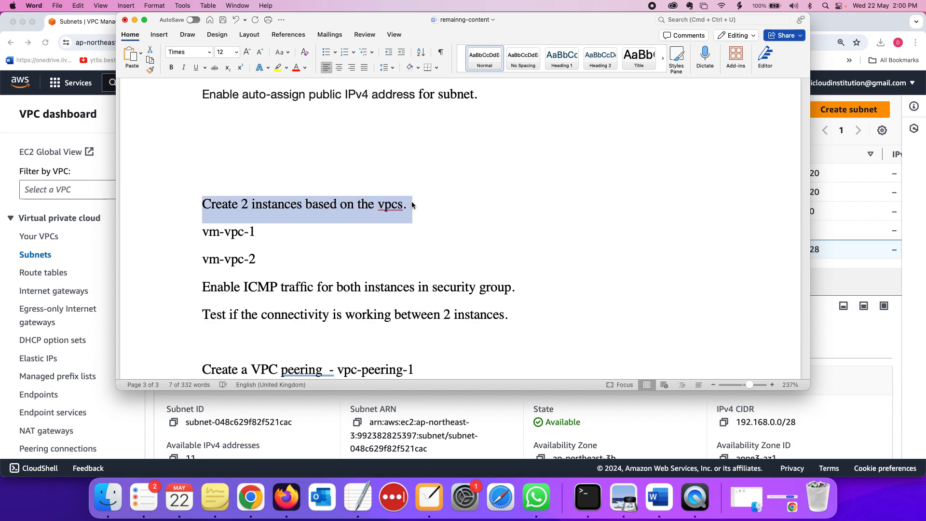
pyautogui.scroll(1, 413, 204)
pyautogui.click(425, 249)
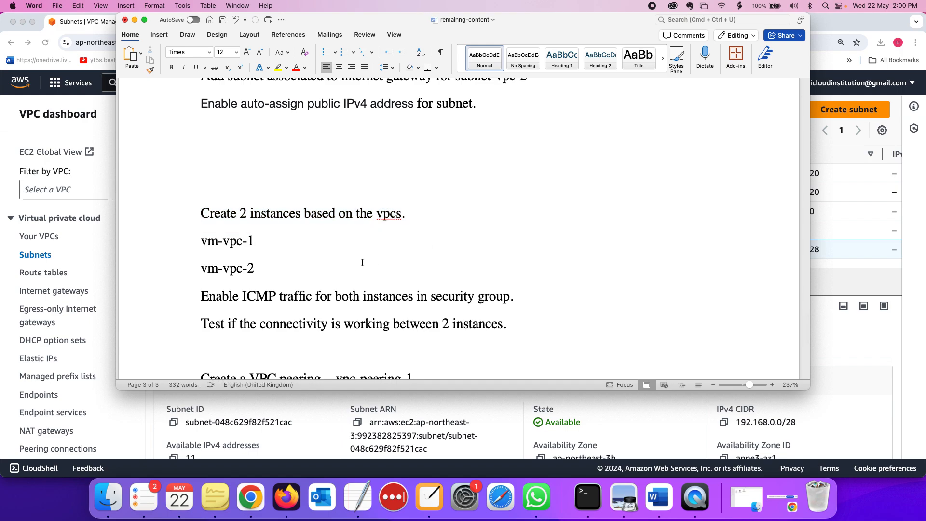
pyautogui.press('super+Tab')
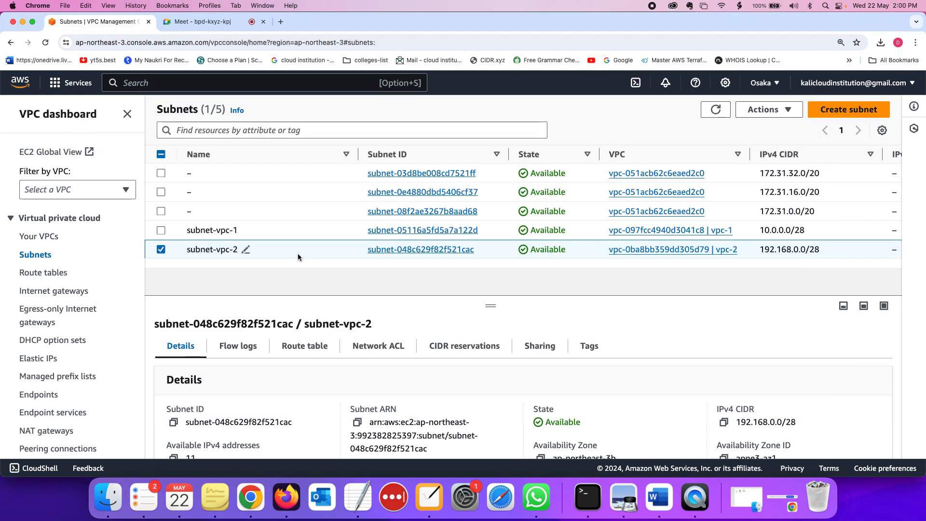
# Deselect subnet-vpc-2, open the VPC dashboard in a new browser tab, switch that tab to EC2 and start launching an instance
pyautogui.click(162, 250)
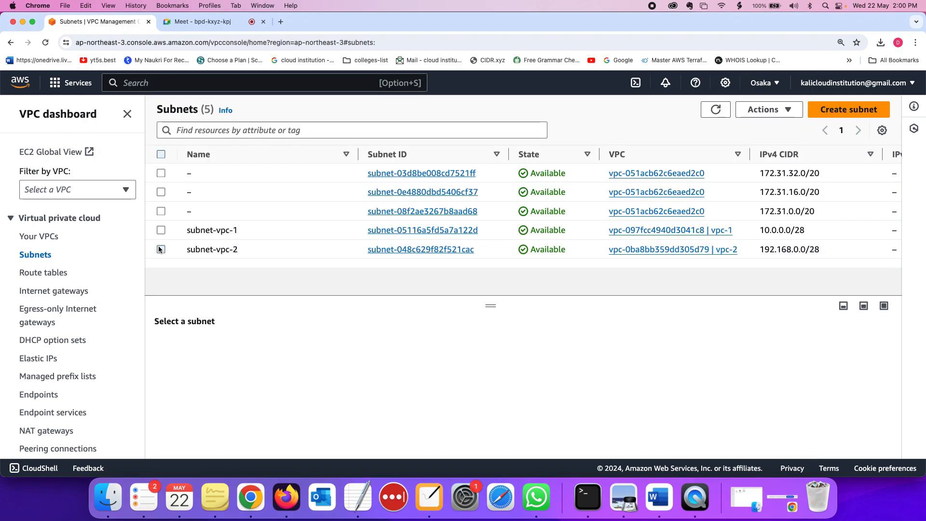
pyautogui.keyDown('super'); pyautogui.click(68, 115); pyautogui.keyUp('super')
pyautogui.click(211, 20)
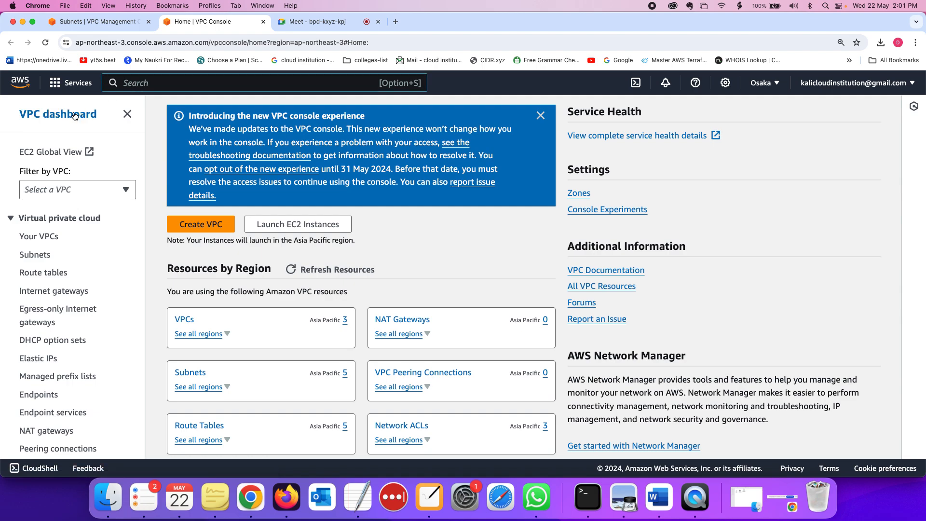
pyautogui.click(56, 83)
pyautogui.click(279, 178)
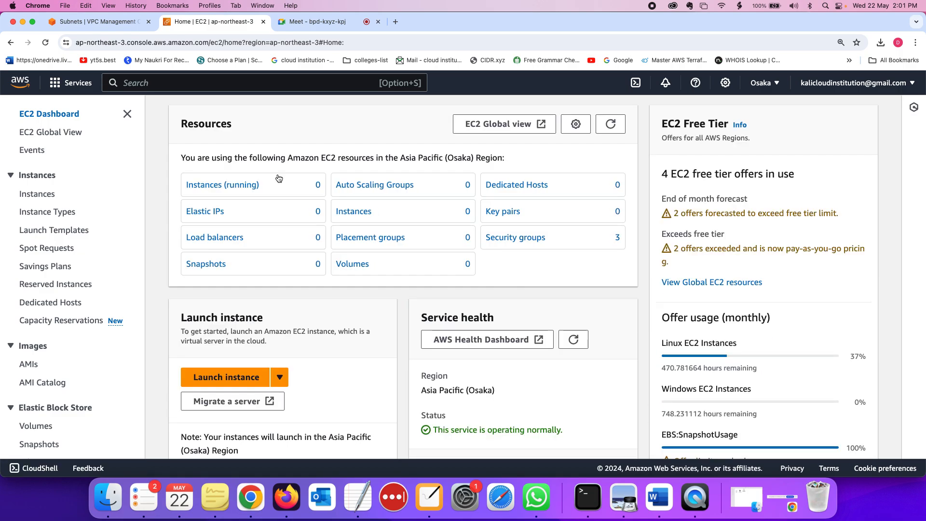
pyautogui.click(244, 377)
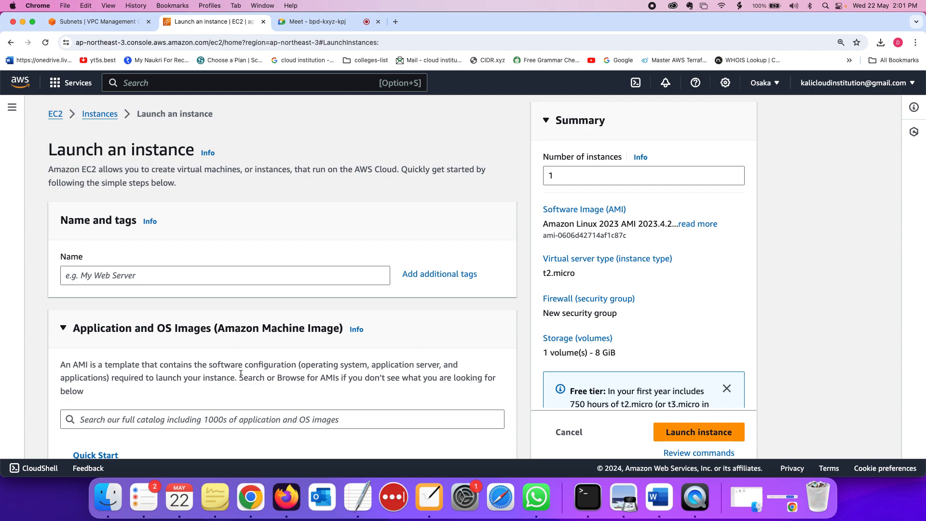
# Name the new instance vm-vpc1
pyautogui.click(165, 275)
pyautogui.write('vm')
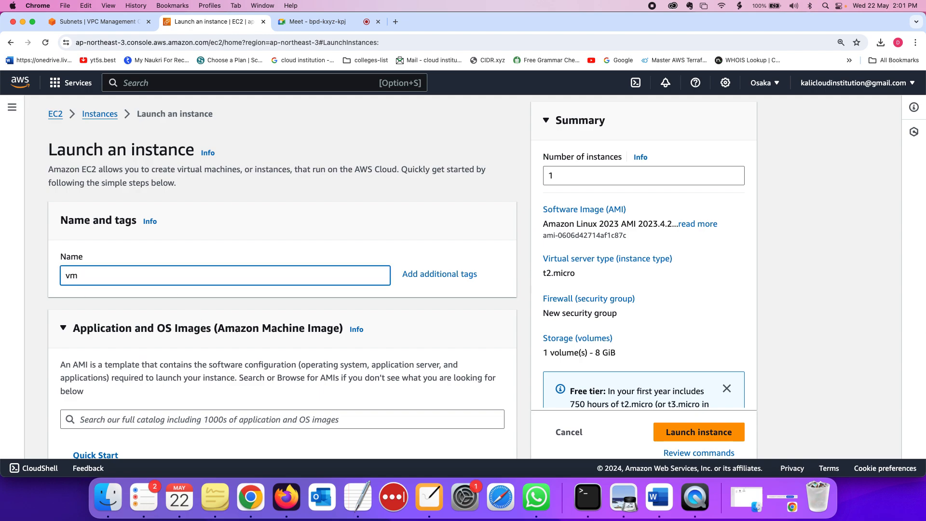
pyautogui.write('1-')
pyautogui.press('BackSpace')
pyautogui.press('BackSpace')
pyautogui.write('-vpc1')
# Switch to NiBoard, trace freehand around vpc-1 and vm1 in the network diagram, and return to Chrome
pyautogui.click(430, 497)
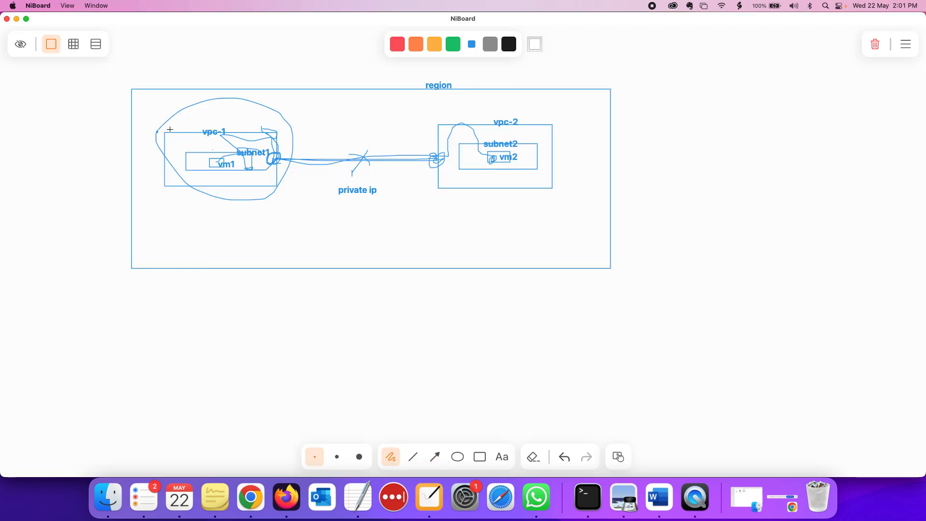
pyautogui.moveTo(165, 135)
pyautogui.mouseDown()
pyautogui.moveTo(284, 139)
pyautogui.moveTo(196, 191)
pyautogui.moveTo(165, 163)
pyautogui.moveTo(213, 155)
pyautogui.moveTo(225, 157)
pyautogui.moveTo(223, 172)
pyautogui.moveTo(208, 159)
pyautogui.moveTo(226, 157)
pyautogui.moveTo(219, 171)
pyautogui.moveTo(209, 153)
pyautogui.moveTo(224, 157)
pyautogui.moveTo(272, 133)
pyautogui.mouseUp()
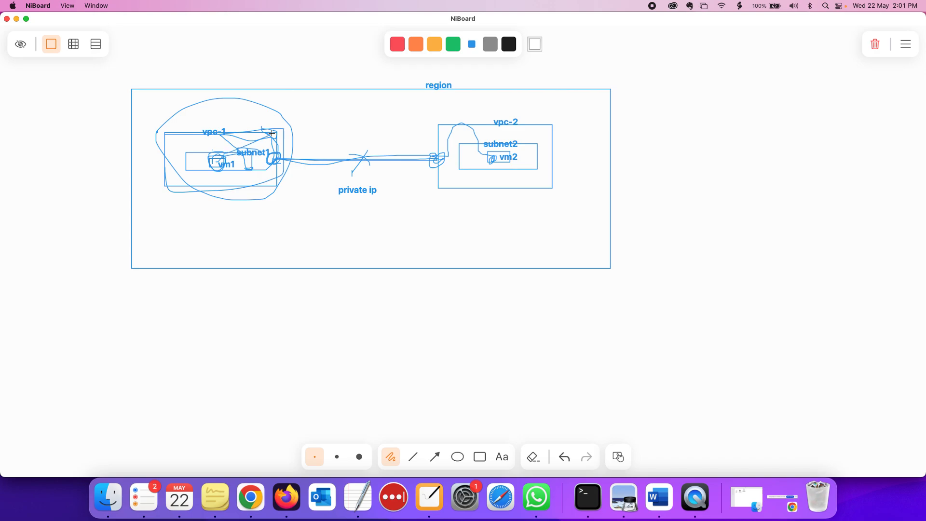
pyautogui.press('super+Tab')
# Copy the name vm-vpc-1 from the Word checklist and paste it over the existing instance name in the EC2 launch form
pyautogui.scroll(-5, 279, 278)
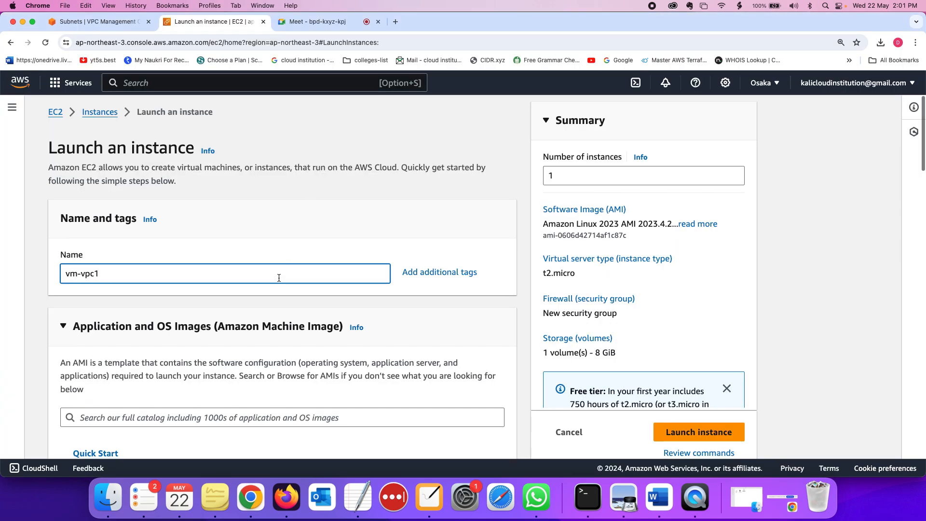
pyautogui.scroll(1, 209, 193)
pyautogui.scroll(3, 209, 193)
pyautogui.tripleClick(108, 163)
pyautogui.press('super+Tab')
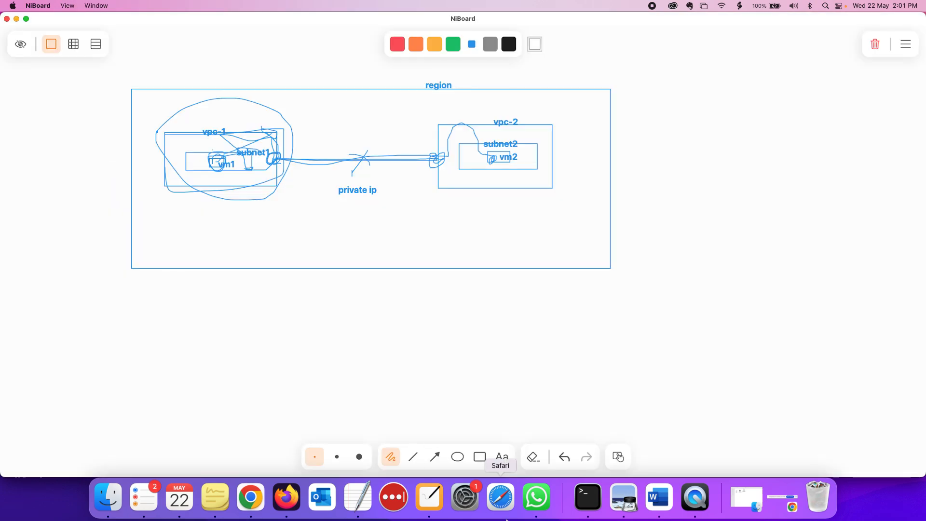
pyautogui.click(659, 496)
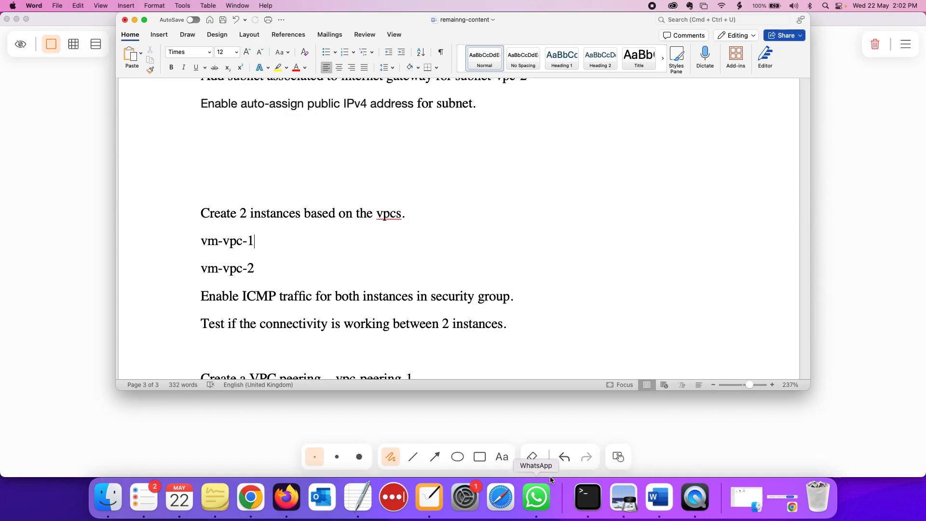
pyautogui.doubleClick(230, 240)
pyautogui.click(252, 242)
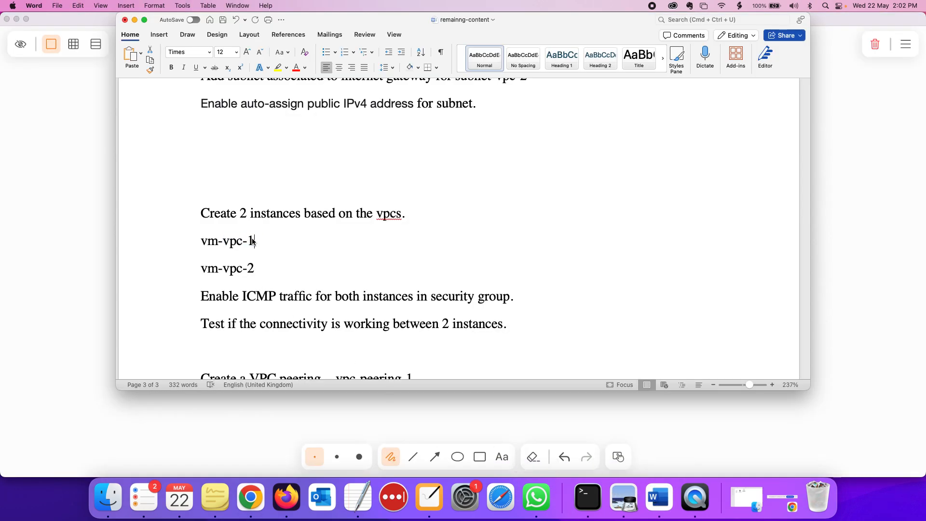
pyautogui.tripleClick(252, 241)
pyautogui.press('super+c')
pyautogui.press('super+Tab')
pyautogui.press('super+Tab')
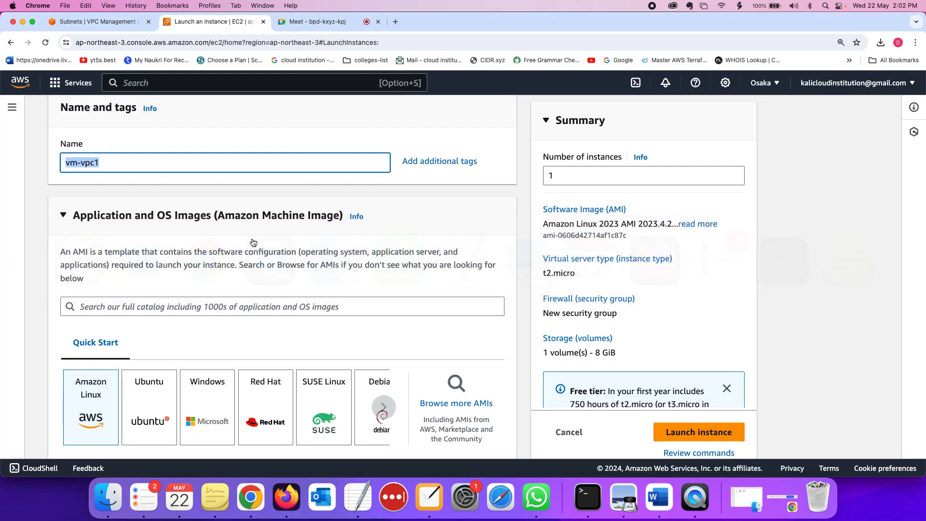
pyautogui.press('super+v')
pyautogui.scroll(-10, 237, 231)
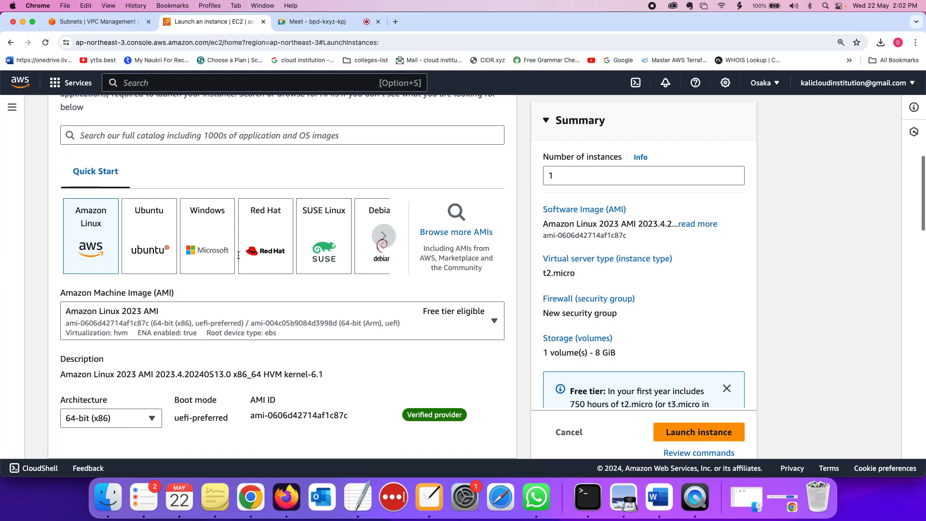
# Create an RSA key pair named vpc-key in .pem format for the instance
pyautogui.scroll(-10, 80, 143)
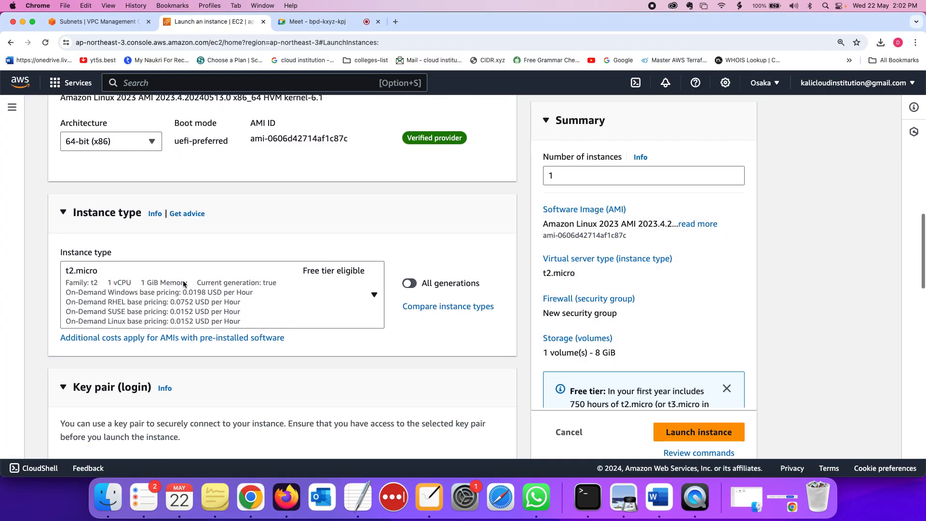
pyautogui.click(182, 326)
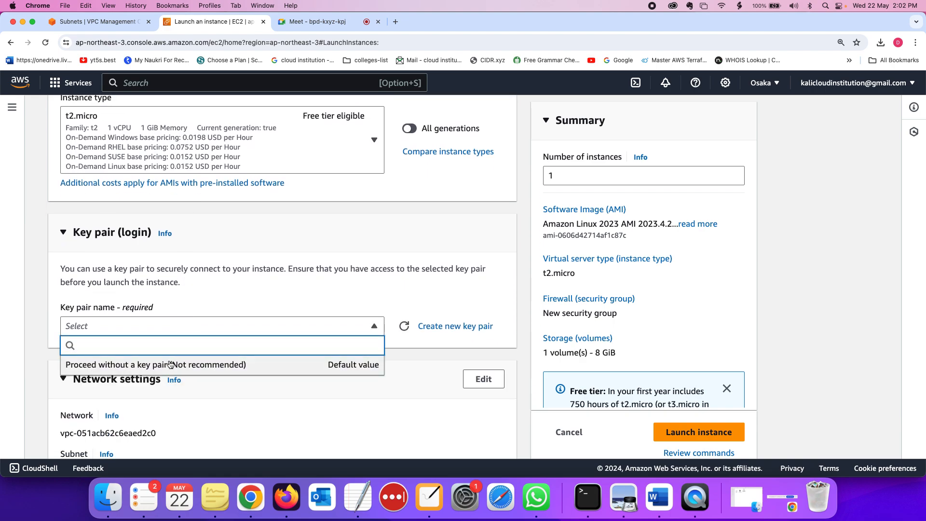
pyautogui.click(452, 328)
pyautogui.click(386, 187)
pyautogui.write('vpc-key')
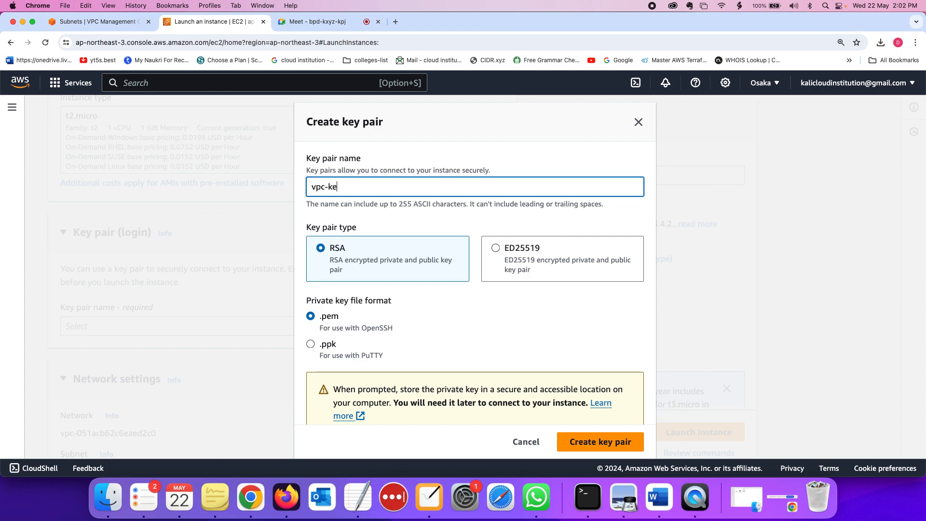
pyautogui.scroll(-1, 492, 409)
pyautogui.click(571, 437)
# Open the instance's network settings for editing and set the VPC to vpc-1
pyautogui.scroll(-3, 278, 287)
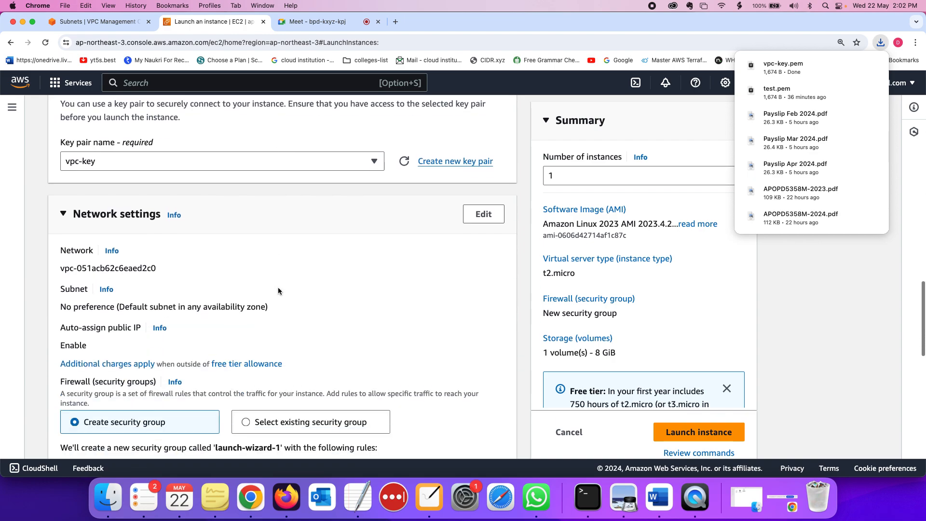
pyautogui.click(480, 213)
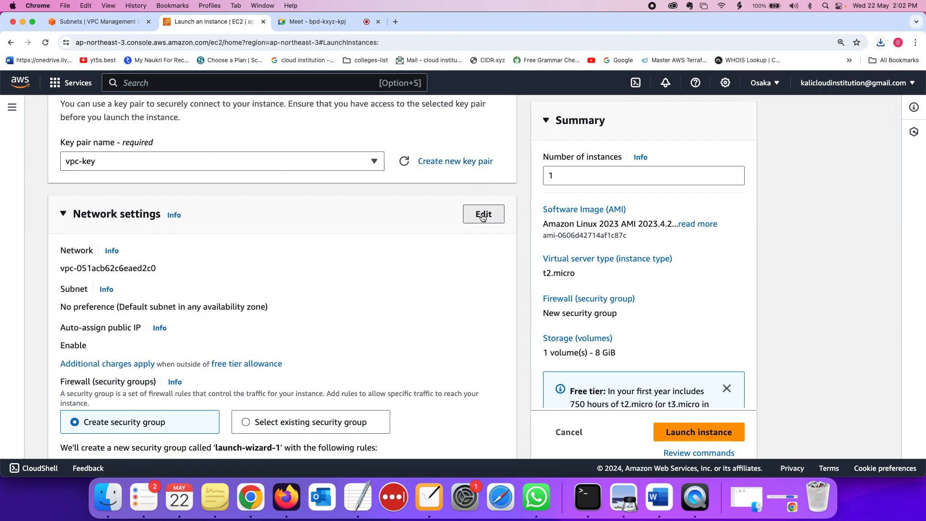
pyautogui.scroll(2, 184, 225)
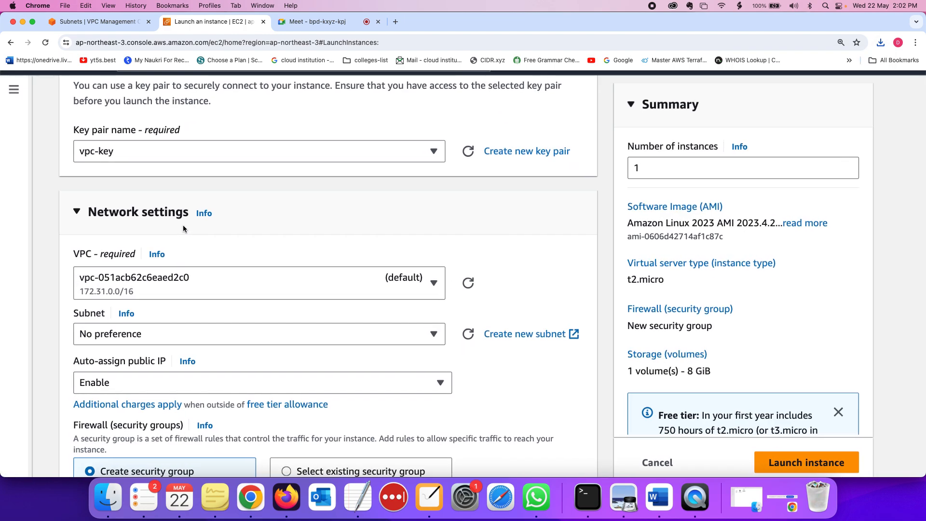
pyautogui.scroll(-1, 184, 225)
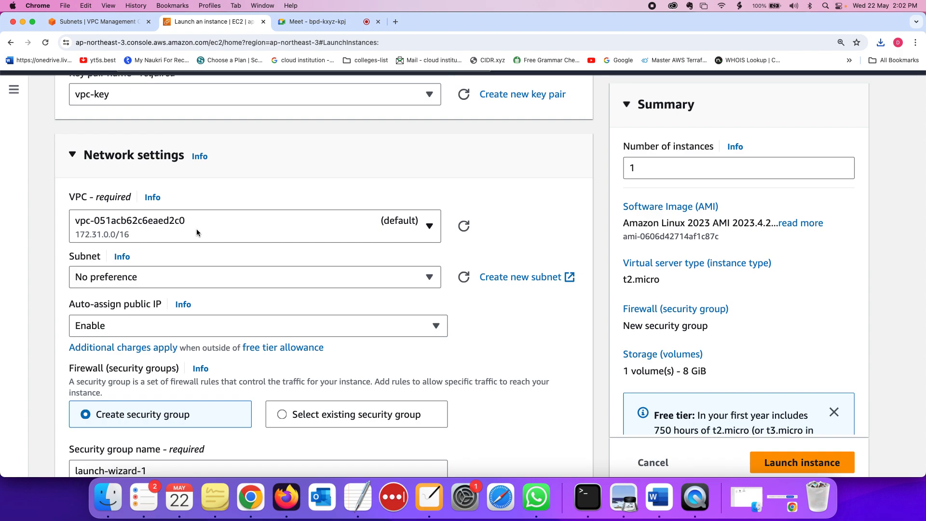
pyautogui.click(197, 233)
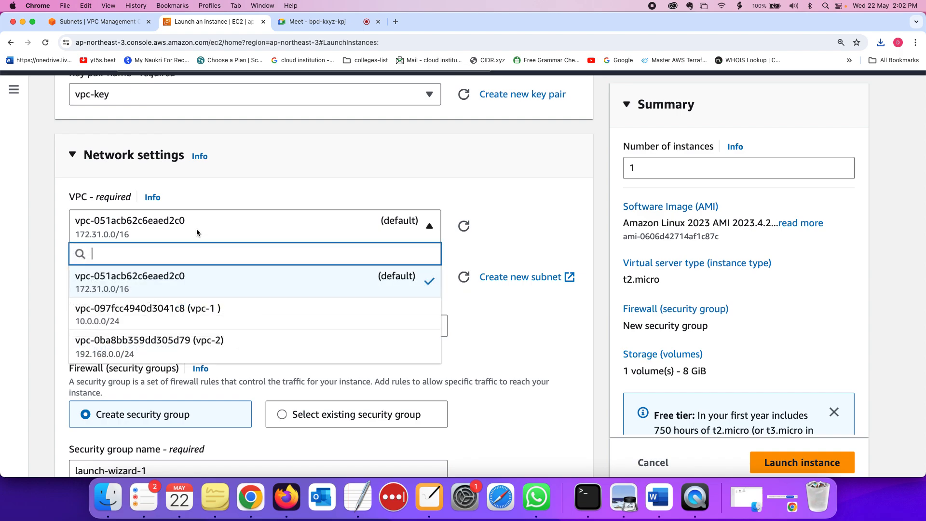
pyautogui.click(224, 321)
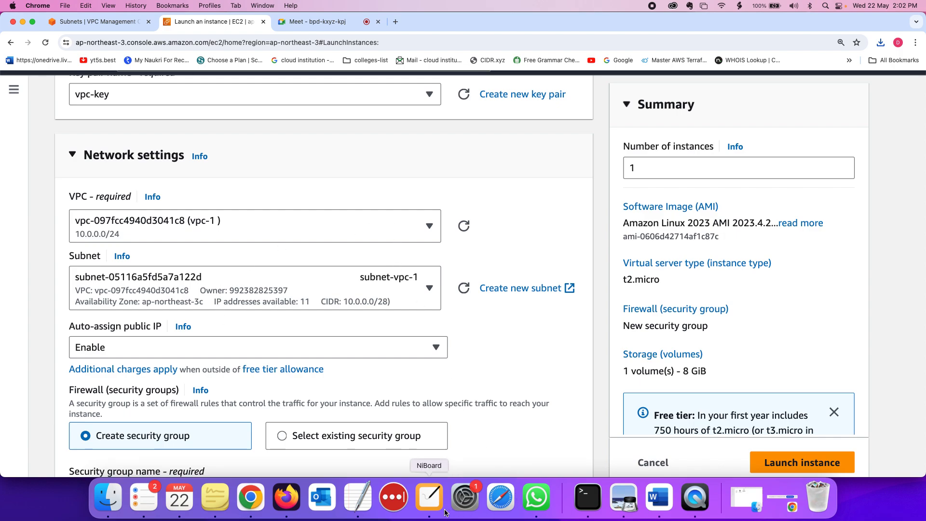
# Check the network diagram in NiBoard, return to Chrome and select subnet-vpc-1 as the instance's subnet
pyautogui.click(429, 496)
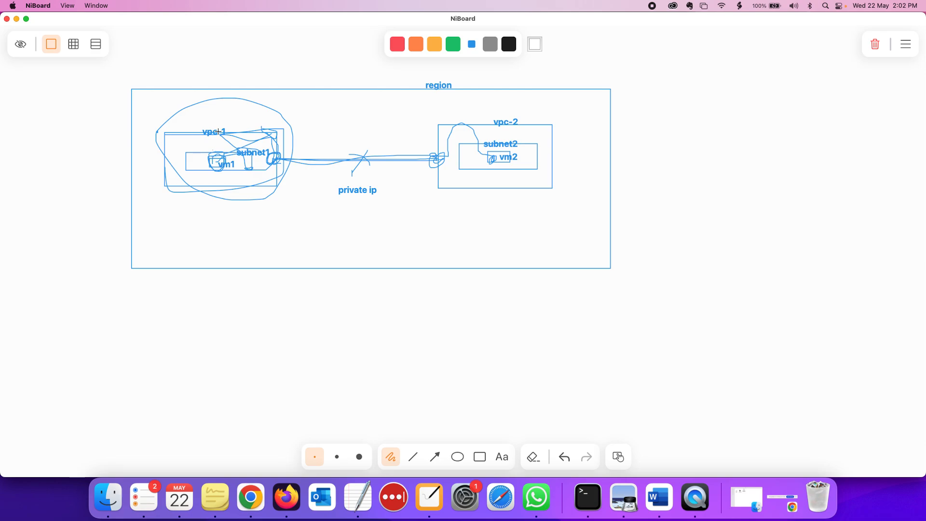
pyautogui.press('super+Tab')
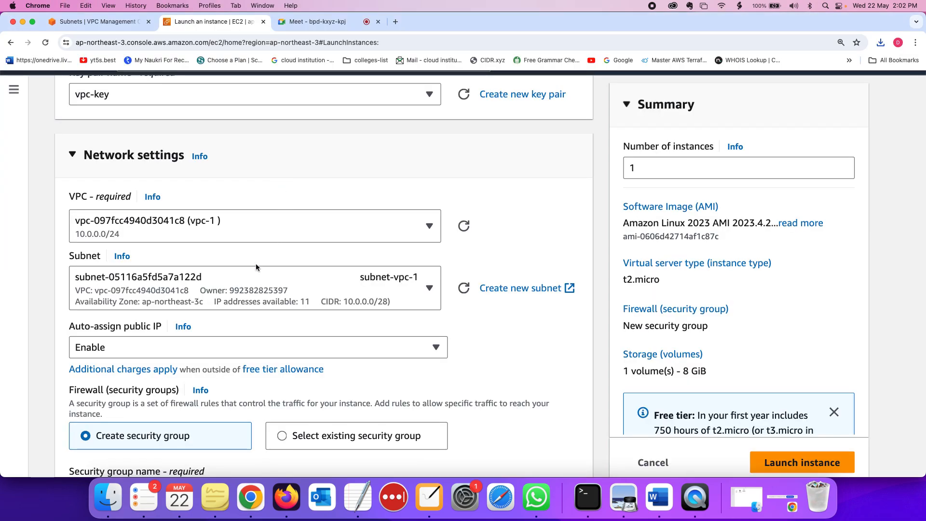
pyautogui.click(411, 291)
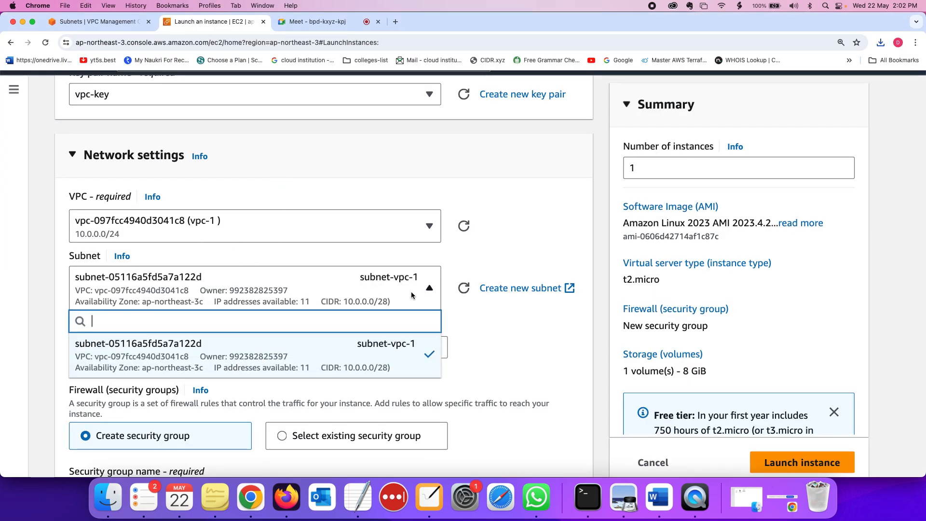
pyautogui.click(413, 348)
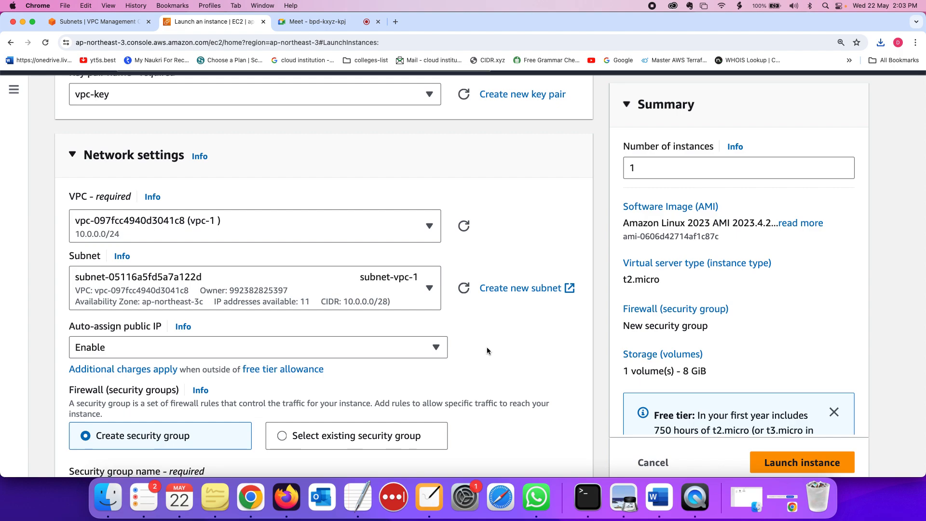
pyautogui.scroll(-2, 487, 346)
pyautogui.scroll(-2, 138, 270)
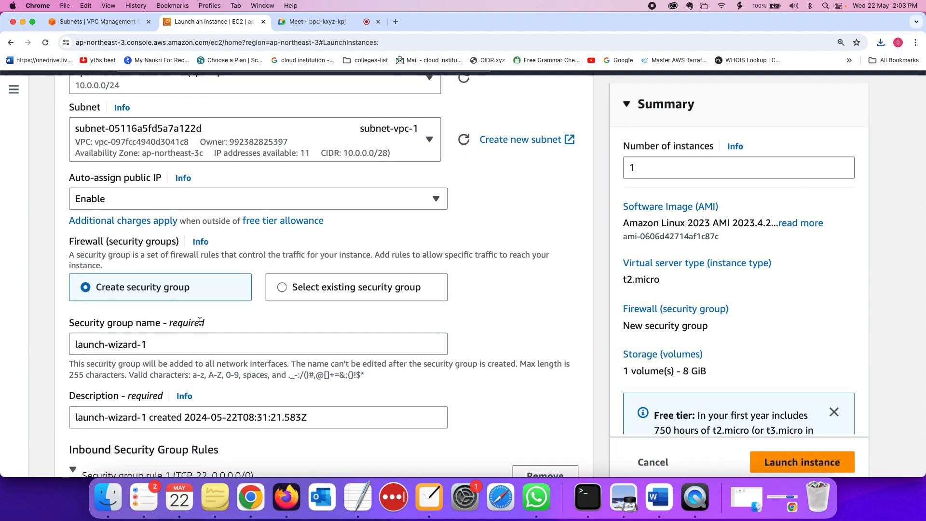
pyautogui.click(284, 277)
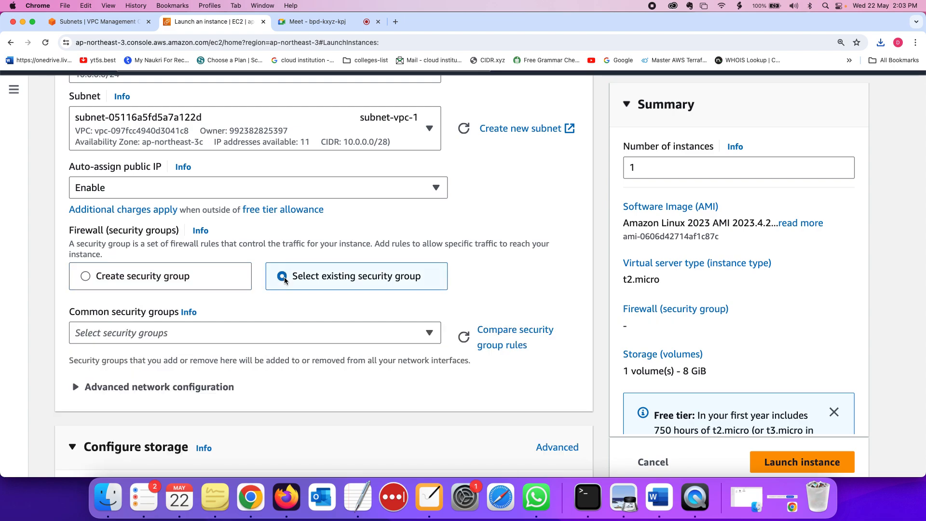
pyautogui.click(279, 332)
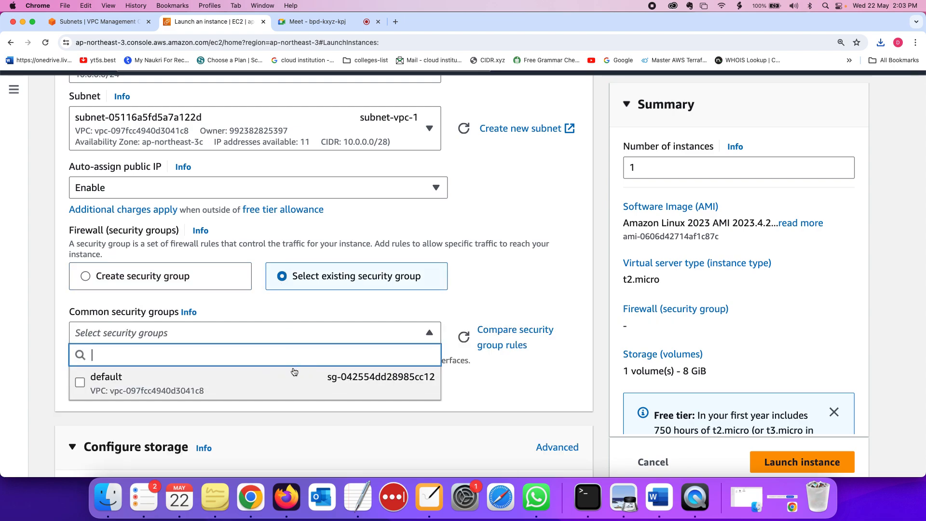
pyautogui.click(155, 277)
# Add a second inbound rule to the new security group with the type All ICMP - IPv4
pyautogui.scroll(-1, 154, 277)
pyautogui.scroll(-6, 154, 280)
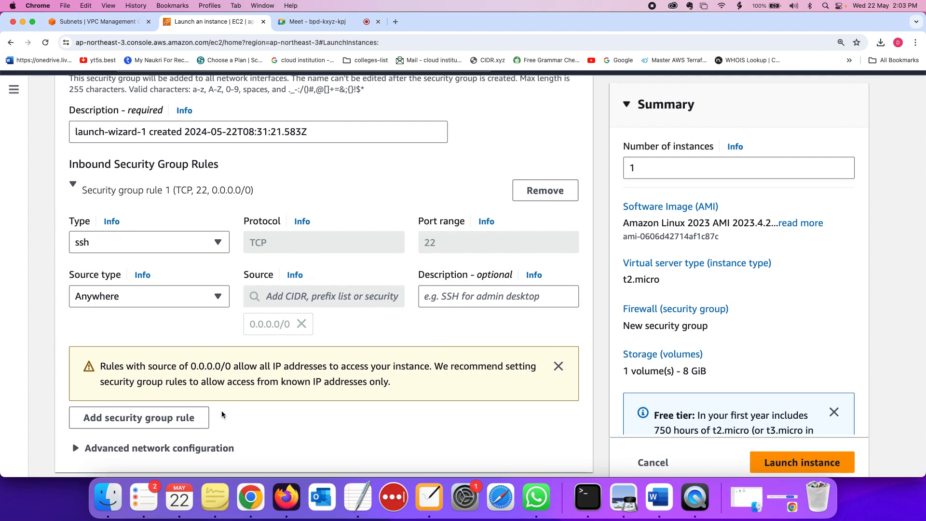
pyautogui.scroll(-1, 175, 419)
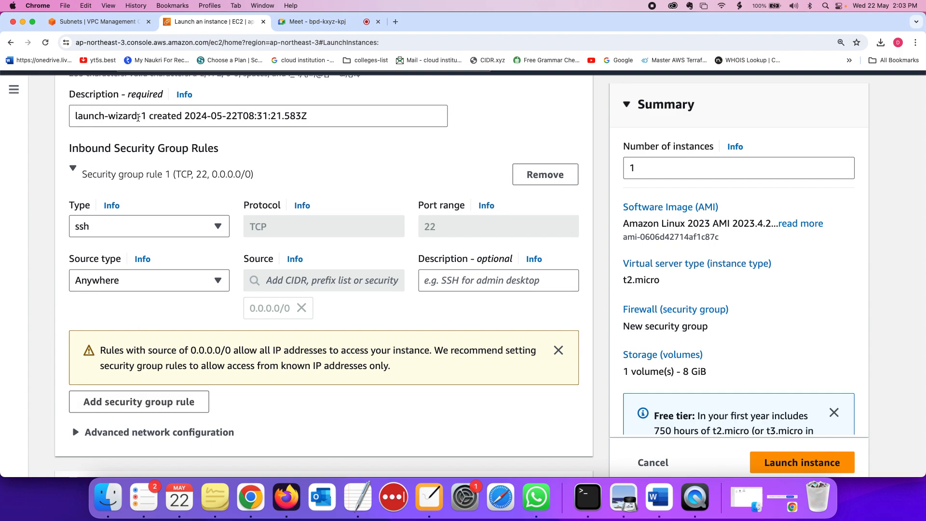
pyautogui.click(163, 405)
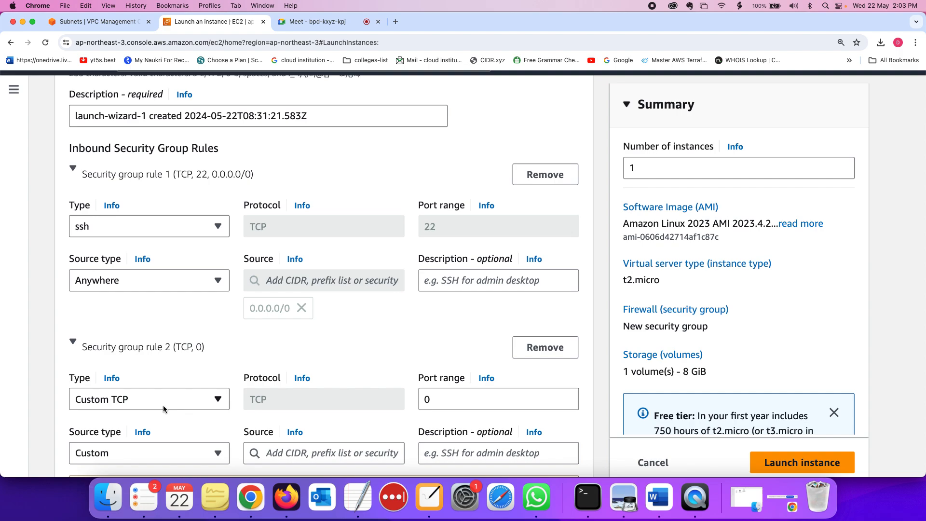
pyautogui.scroll(-8, 163, 409)
pyautogui.click(163, 409)
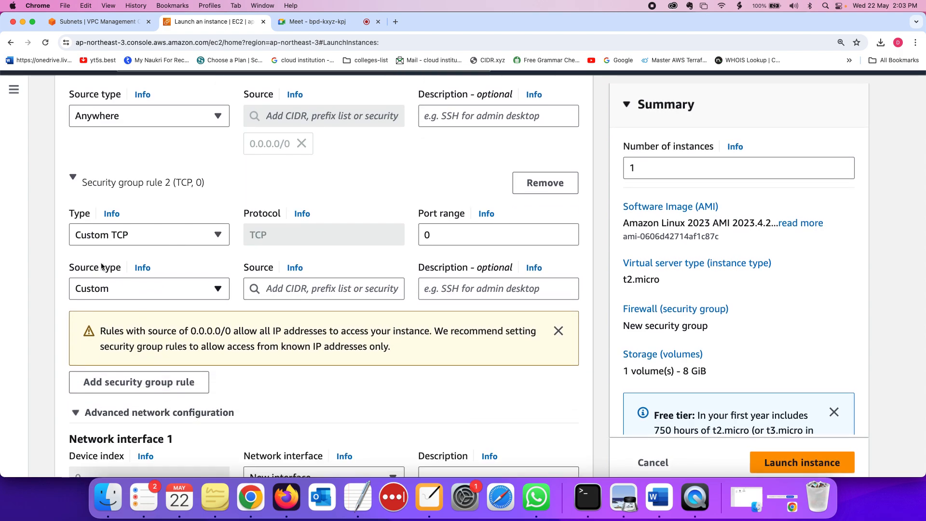
pyautogui.click(105, 235)
pyautogui.press('i')
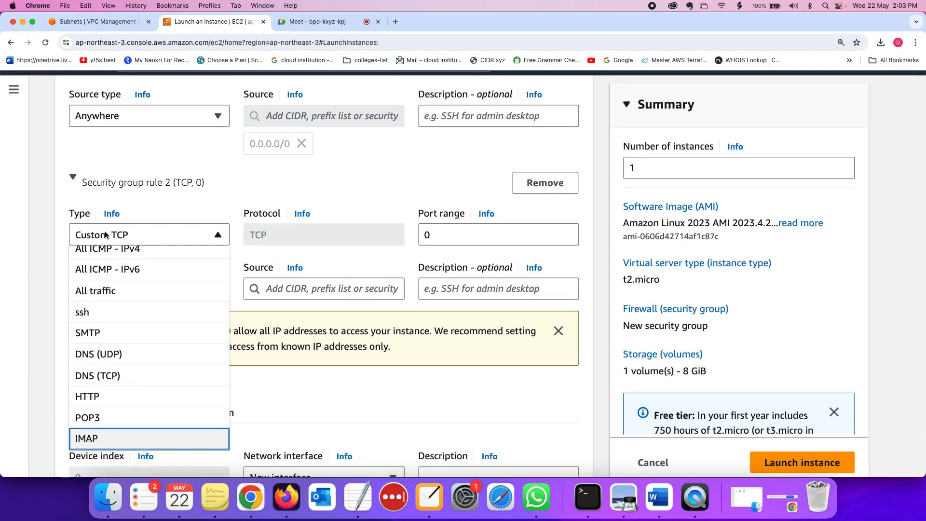
pyautogui.press('c')
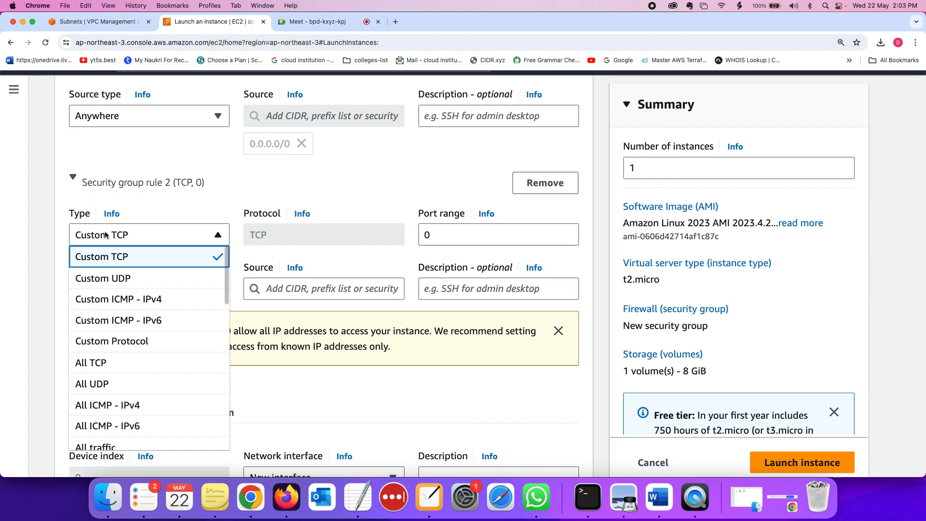
pyautogui.press('i')
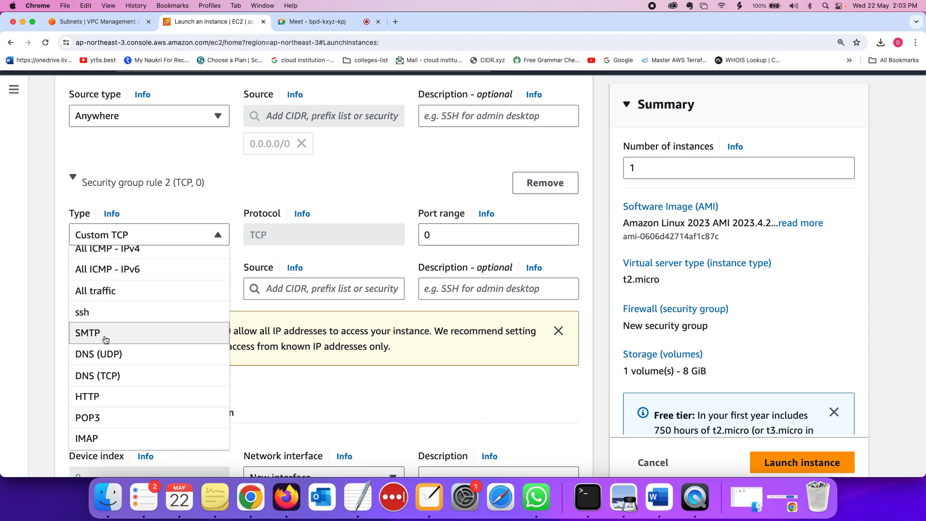
pyautogui.scroll(-4, 107, 338)
pyautogui.scroll(5, 106, 337)
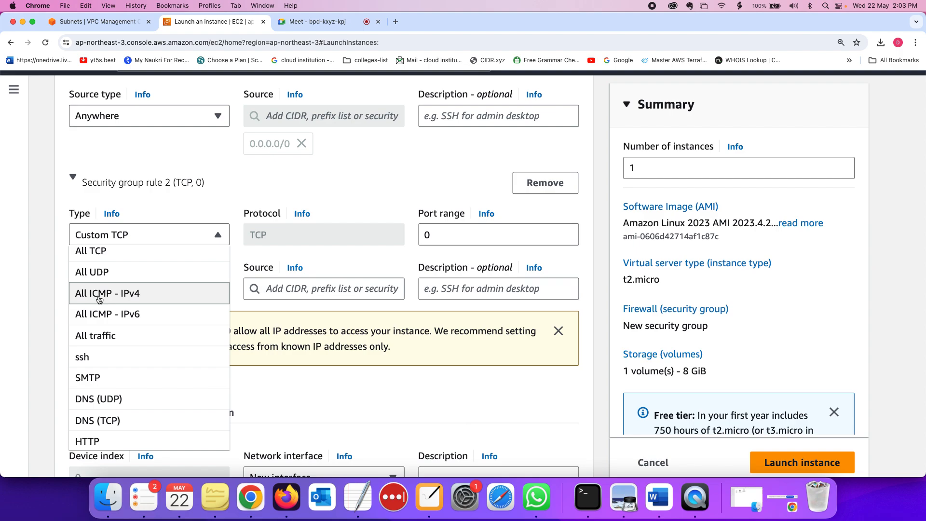
pyautogui.click(126, 294)
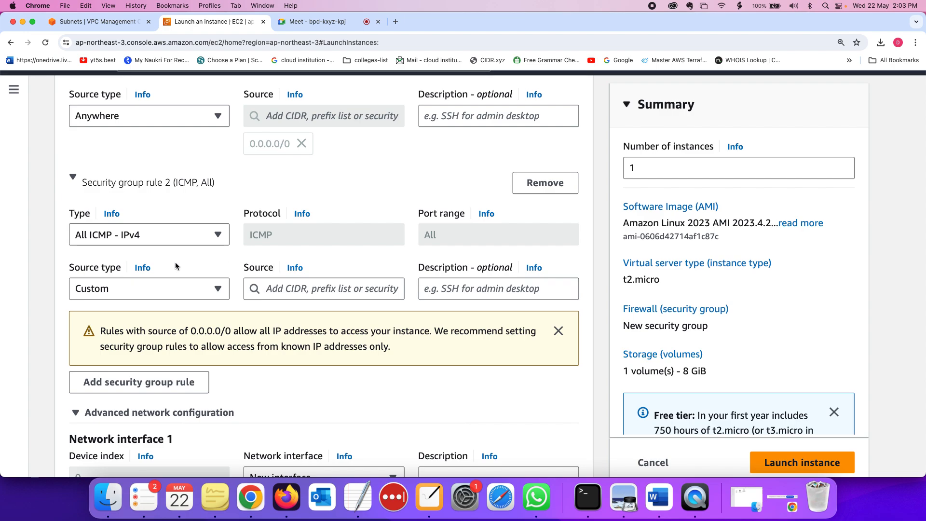
# Set the source type of the ICMP inbound rule to Anywhere
pyautogui.doubleClick(282, 235)
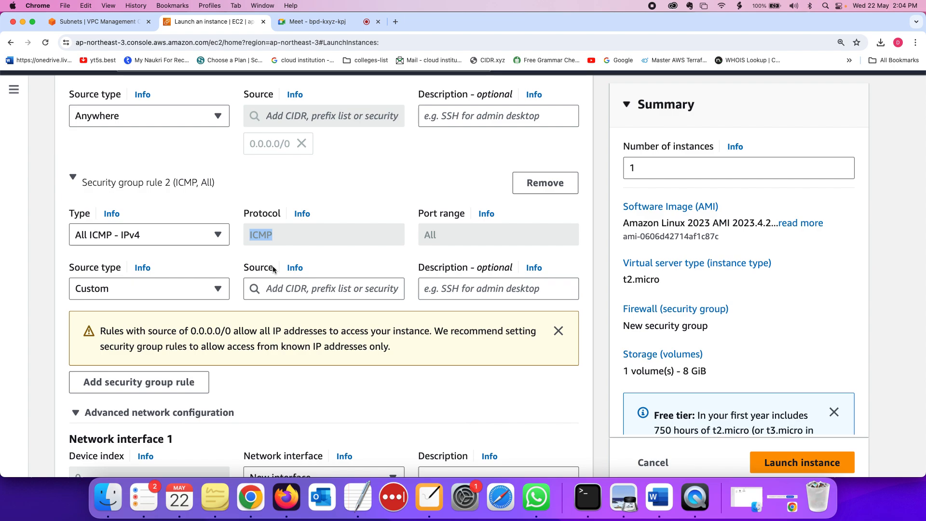
pyautogui.click(205, 292)
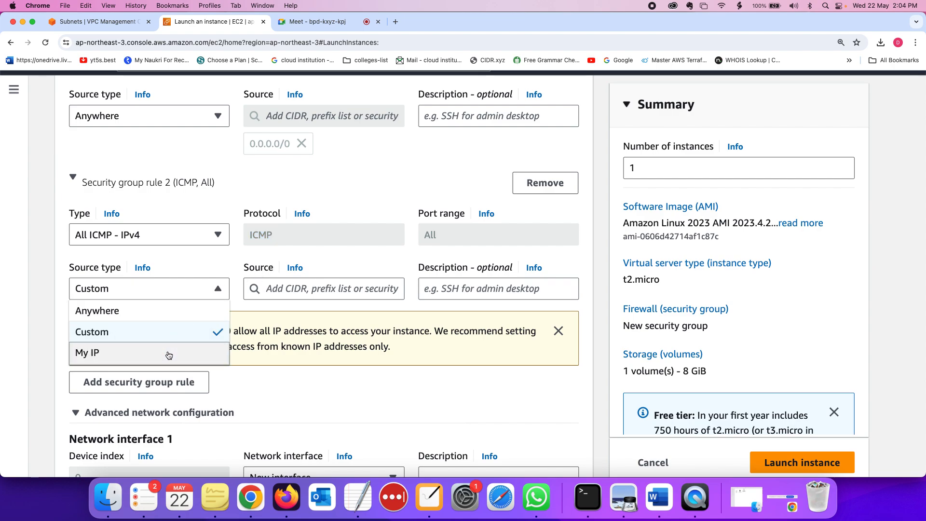
pyautogui.click(184, 311)
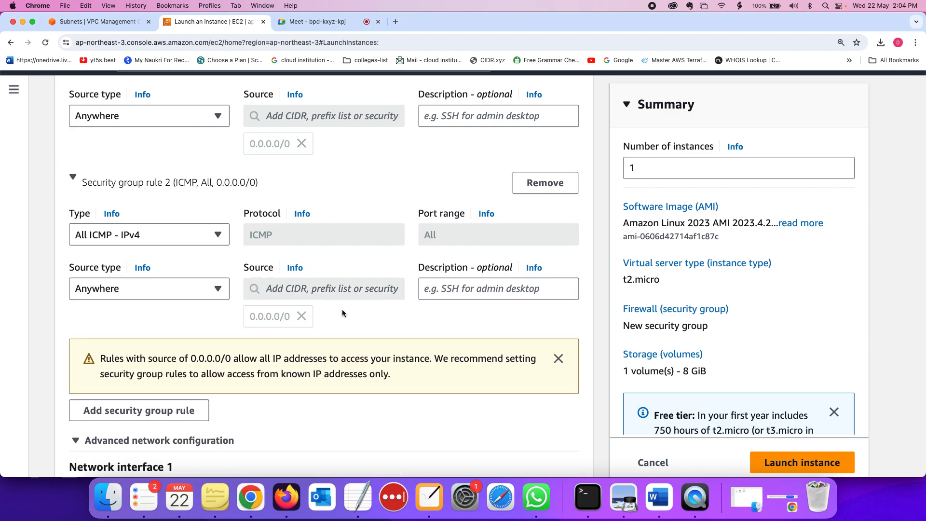
# Replace the security group's description with icmp-security-group
pyautogui.scroll(-3, 343, 309)
pyautogui.scroll(8, 208, 156)
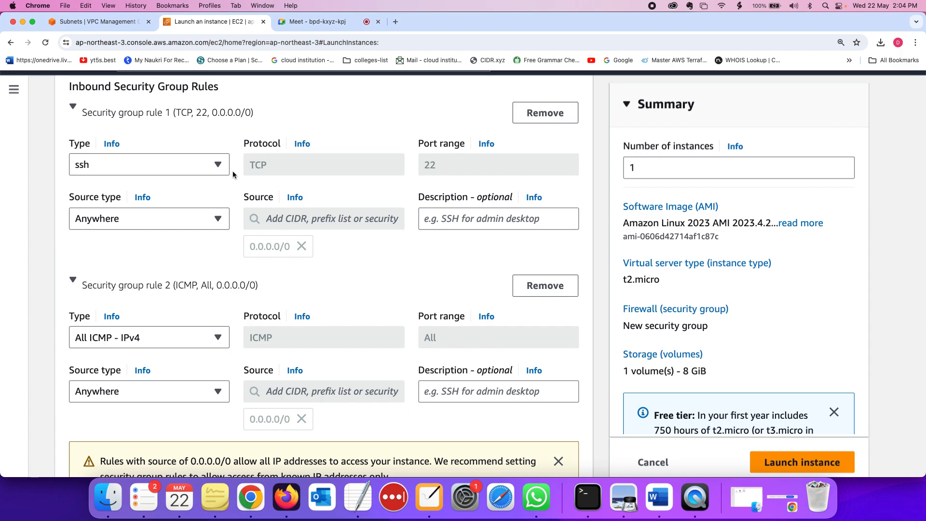
pyautogui.scroll(1, 130, 144)
pyautogui.tripleClick(93, 107)
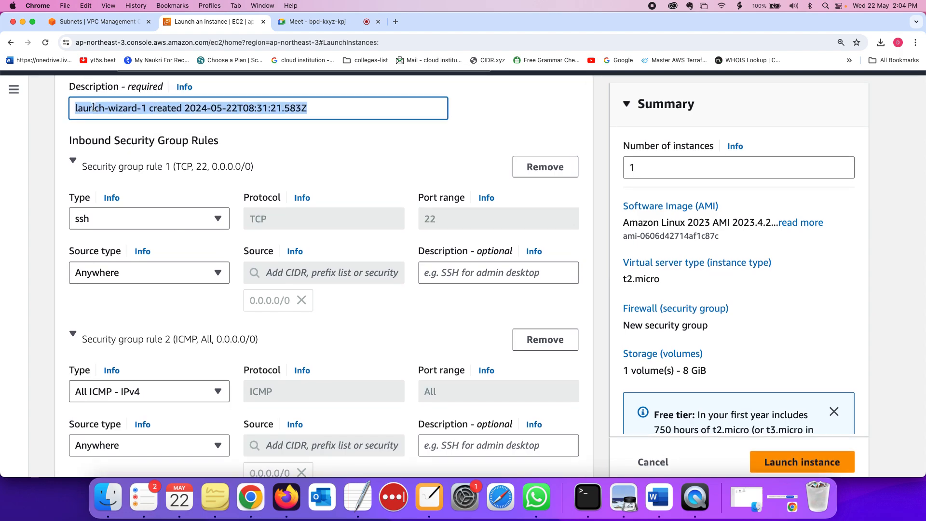
pyautogui.press('BackSpace')
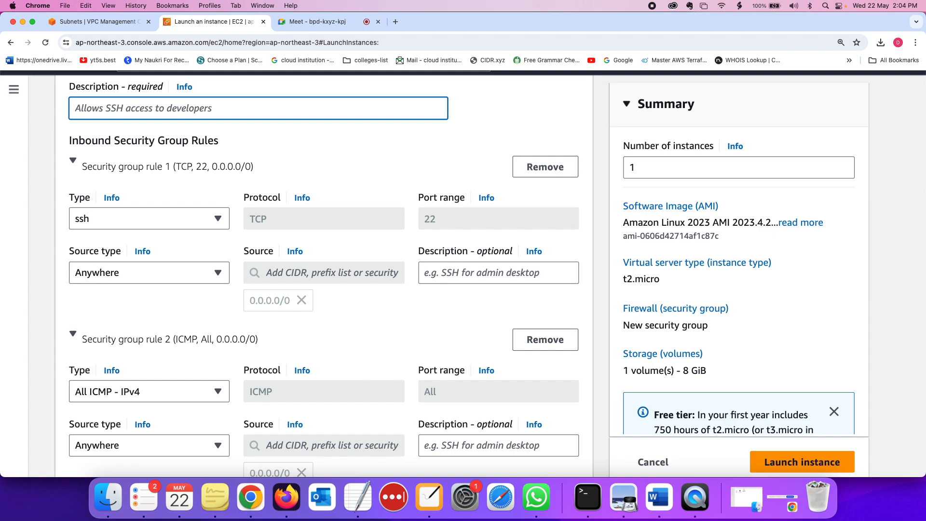
pyautogui.scroll(3, 94, 107)
pyautogui.scroll(1, 328, 275)
pyautogui.write('ic')
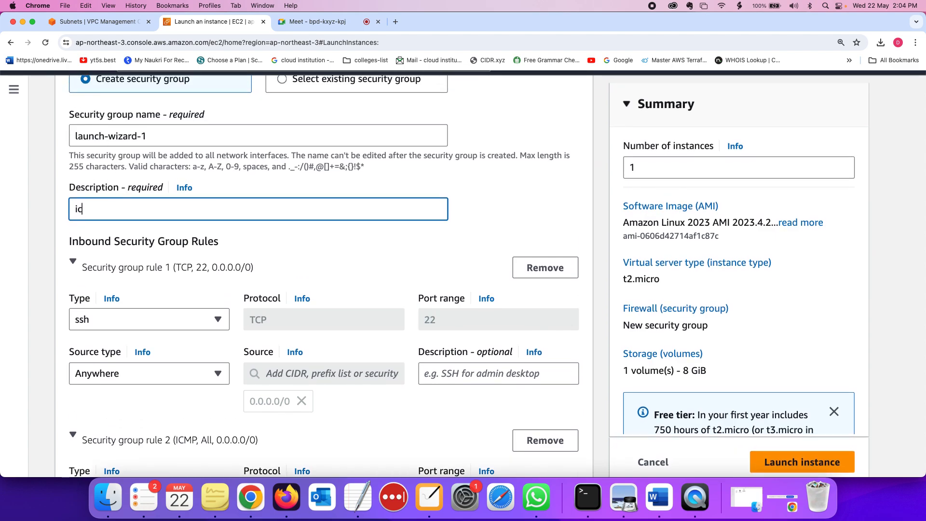
pyautogui.write('mp-security-group')
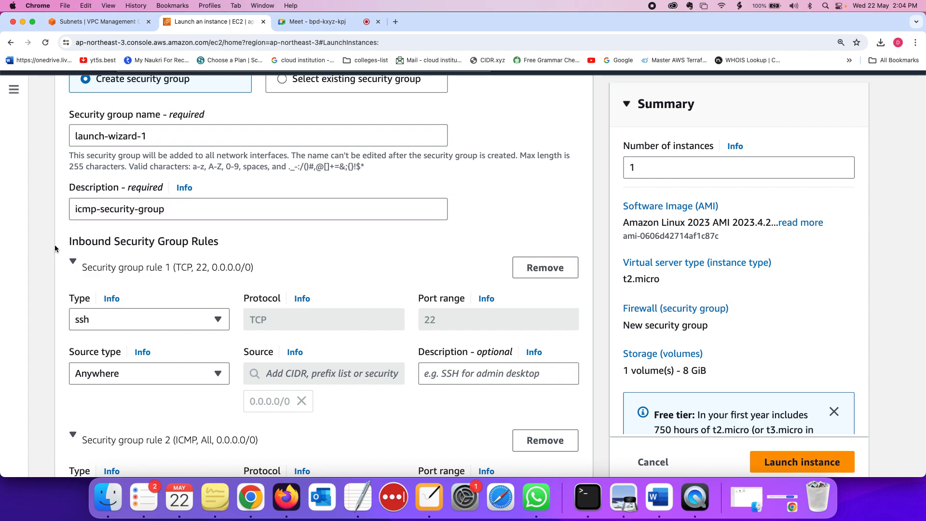
# Copy the description icmp-security-group and paste it over the security group's name
pyautogui.click(157, 136)
pyautogui.press('super+a')
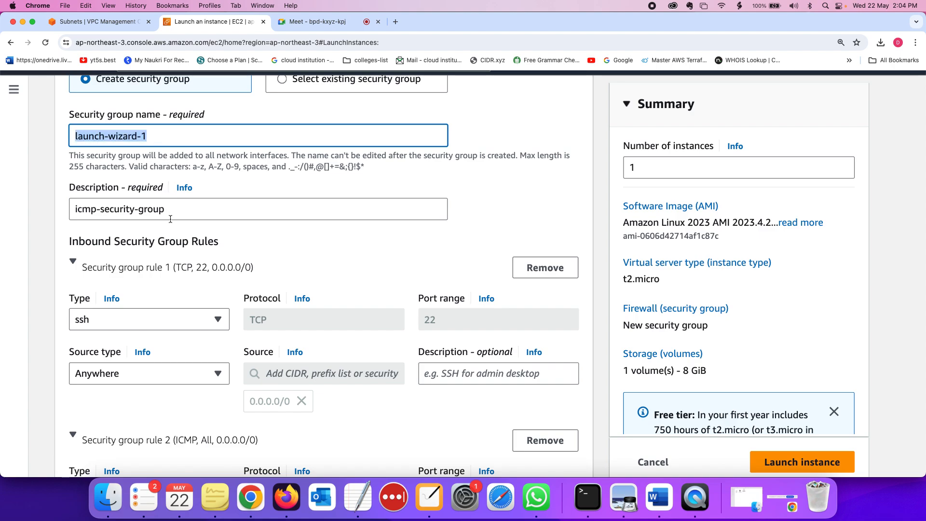
pyautogui.tripleClick(170, 219)
pyautogui.press('super+c')
pyautogui.tripleClick(146, 132)
pyautogui.press('super+v')
pyautogui.click(36, 201)
pyautogui.scroll(-5, 36, 201)
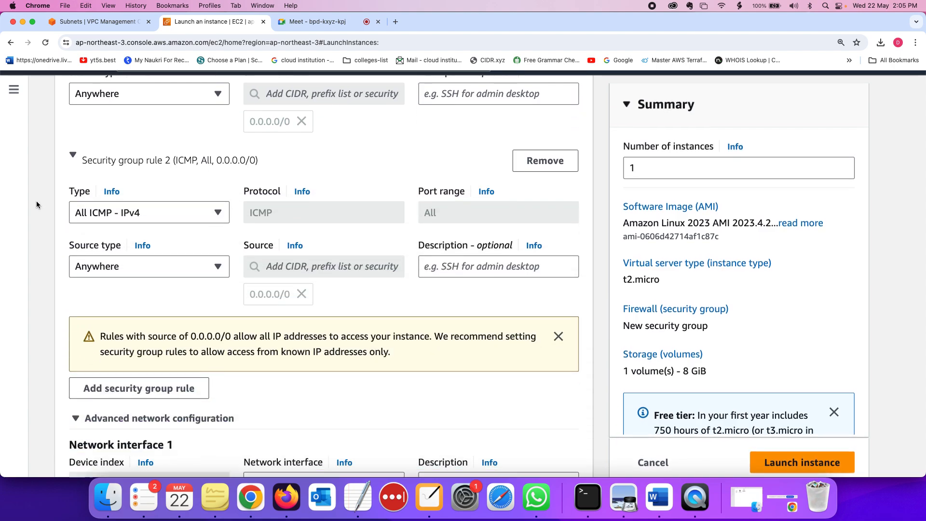
# Try to launch the instance with the configured network, security group and storage settings
pyautogui.scroll(-8, 36, 200)
pyautogui.scroll(2, 473, 223)
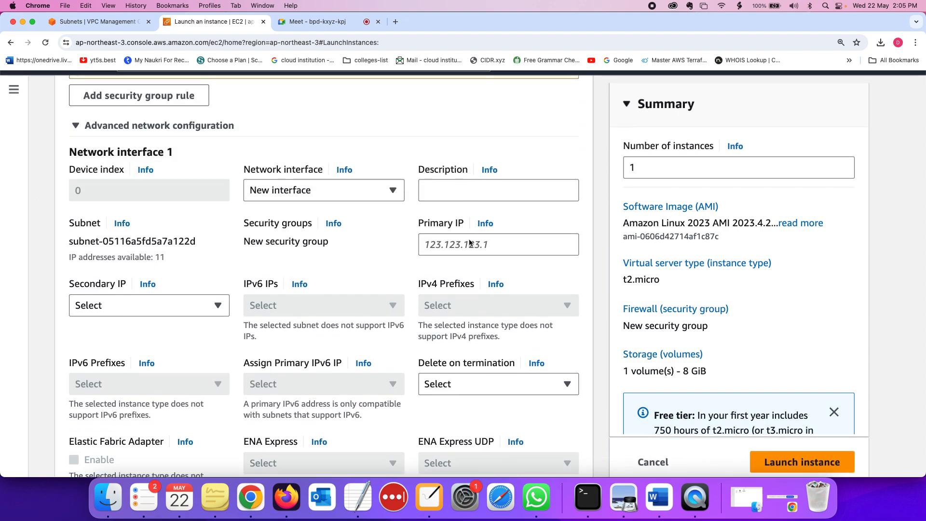
pyautogui.scroll(-7, 239, 287)
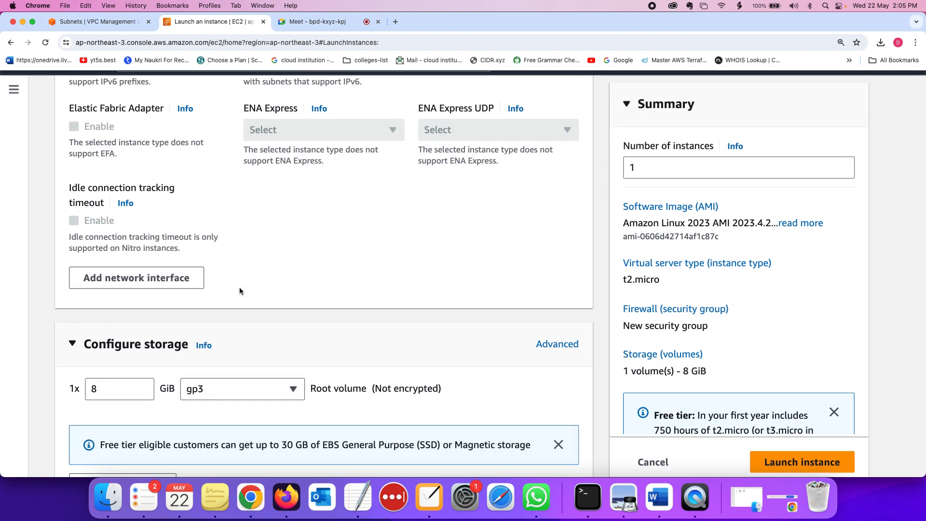
pyautogui.press('super+minus')
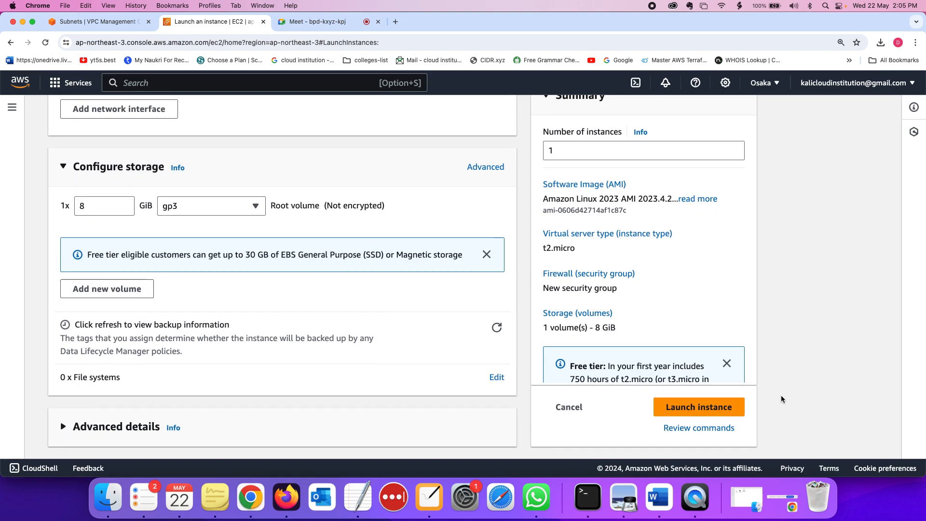
pyautogui.click(695, 408)
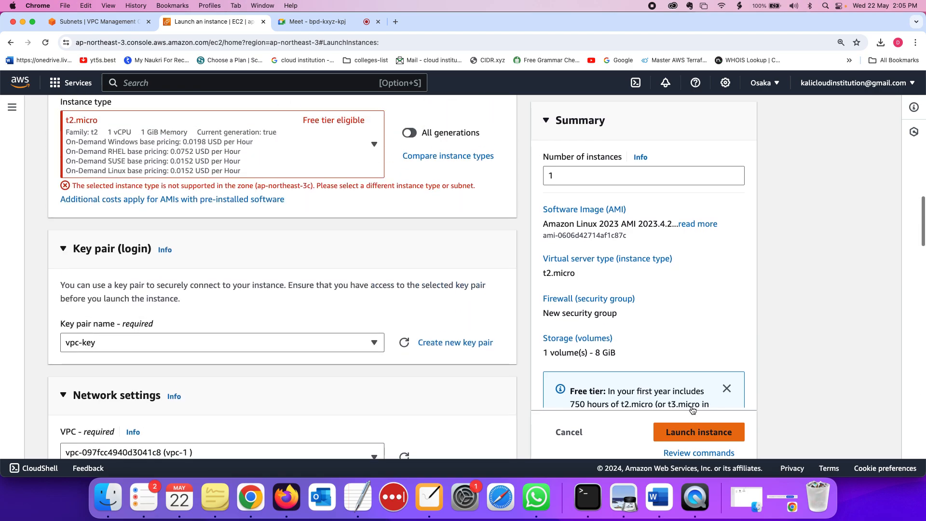
# Select t2.micro again as the instance type
pyautogui.scroll(3, 373, 224)
pyautogui.click(374, 262)
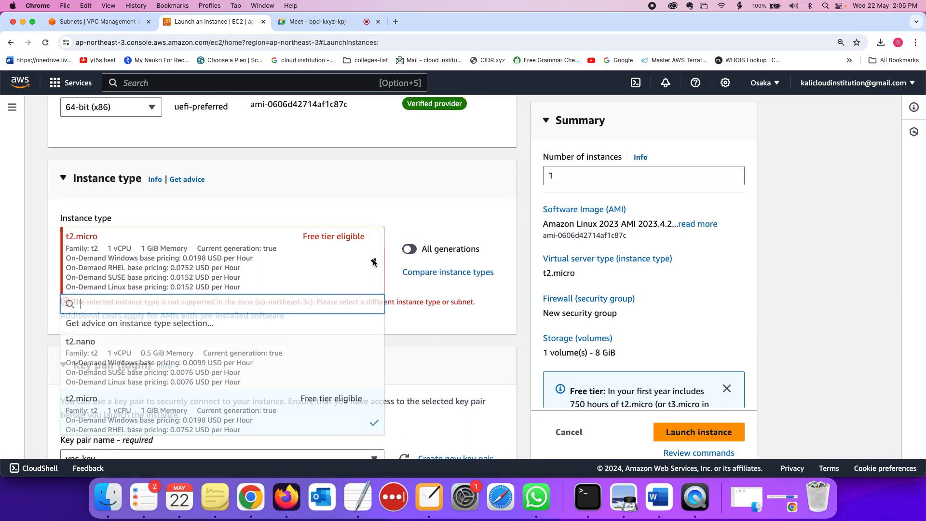
pyautogui.scroll(-3, 239, 357)
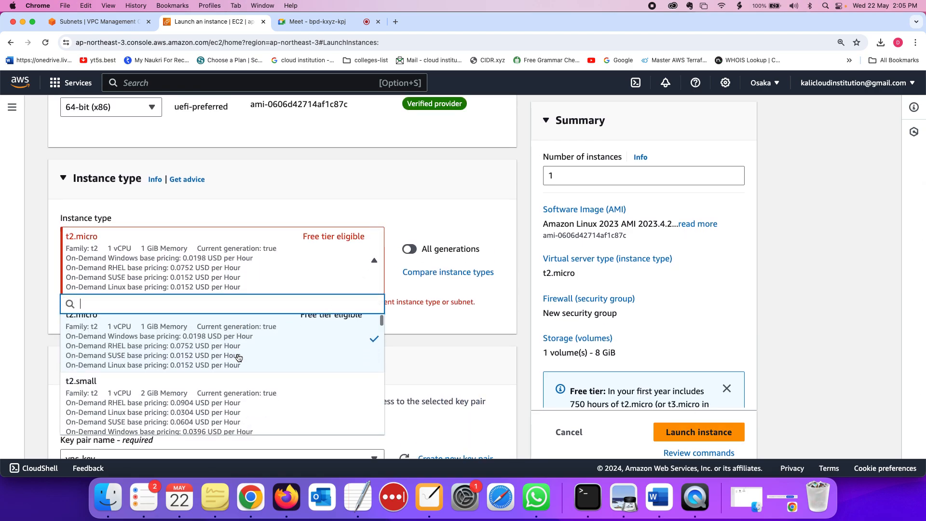
pyautogui.scroll(1, 238, 357)
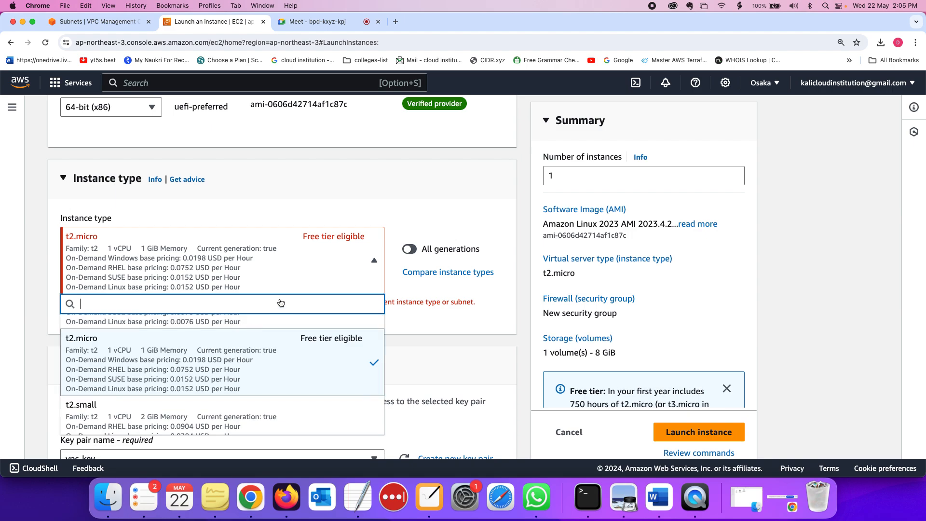
pyautogui.click(256, 331)
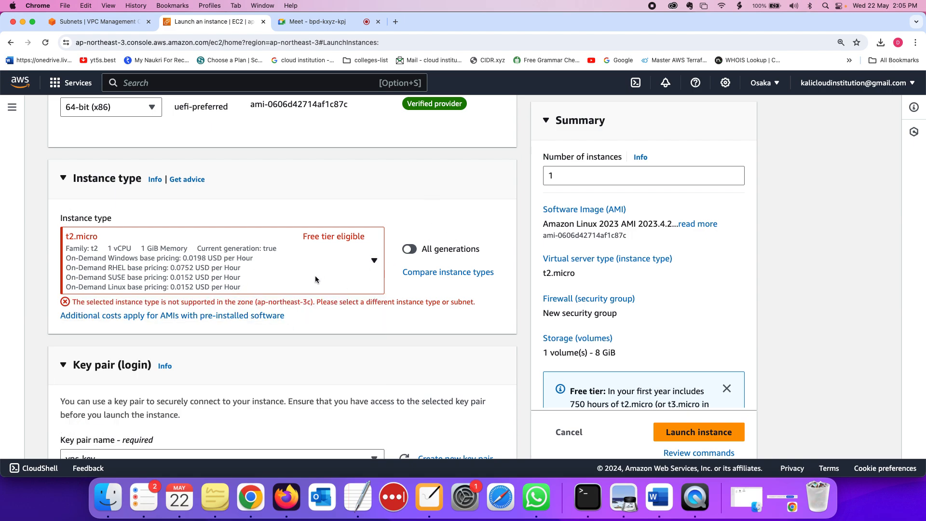
# Change the instance type to t2.small
pyautogui.scroll(-5, 315, 279)
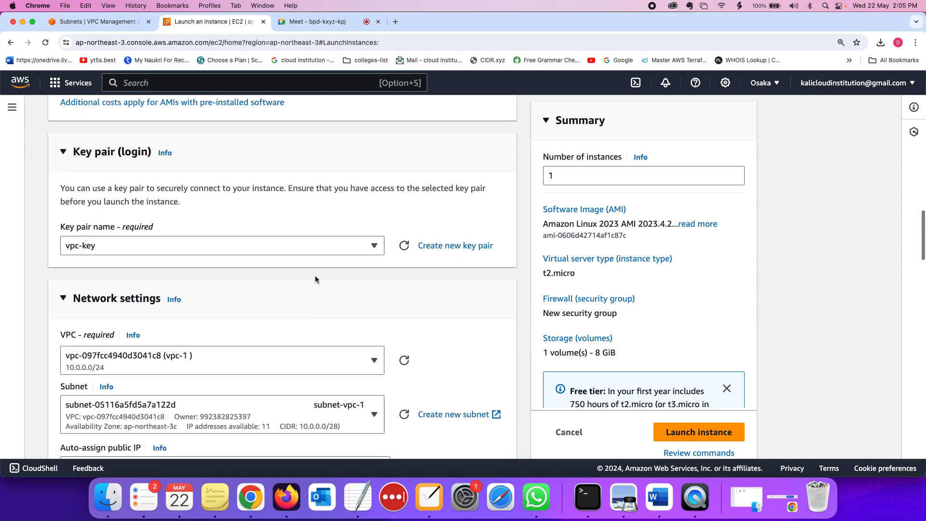
pyautogui.scroll(3, 316, 280)
pyautogui.click(314, 189)
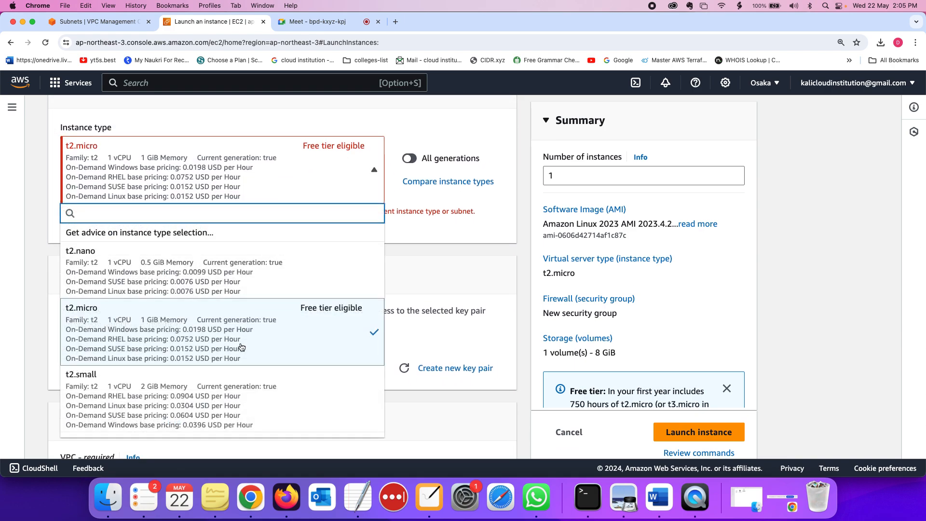
pyautogui.click(238, 406)
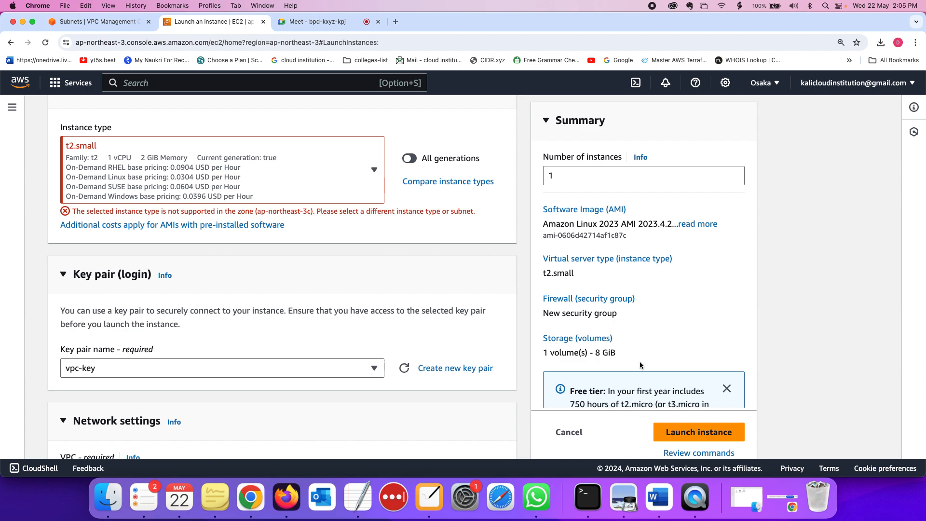
pyautogui.scroll(-1, 673, 444)
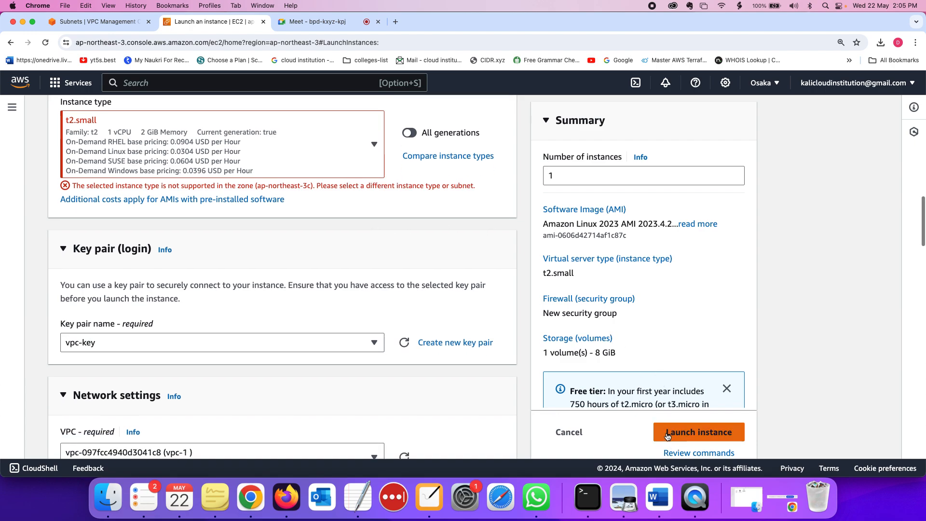
pyautogui.scroll(1, 313, 250)
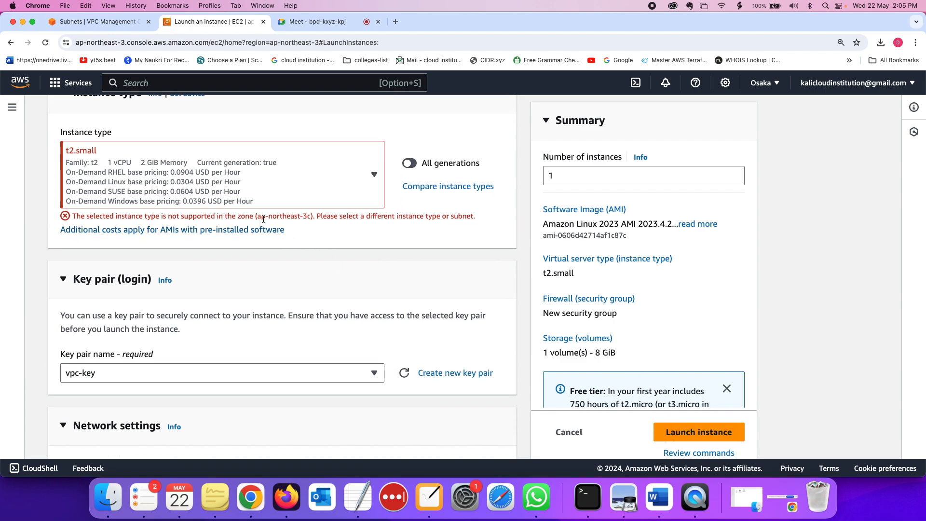
pyautogui.scroll(3, 296, 188)
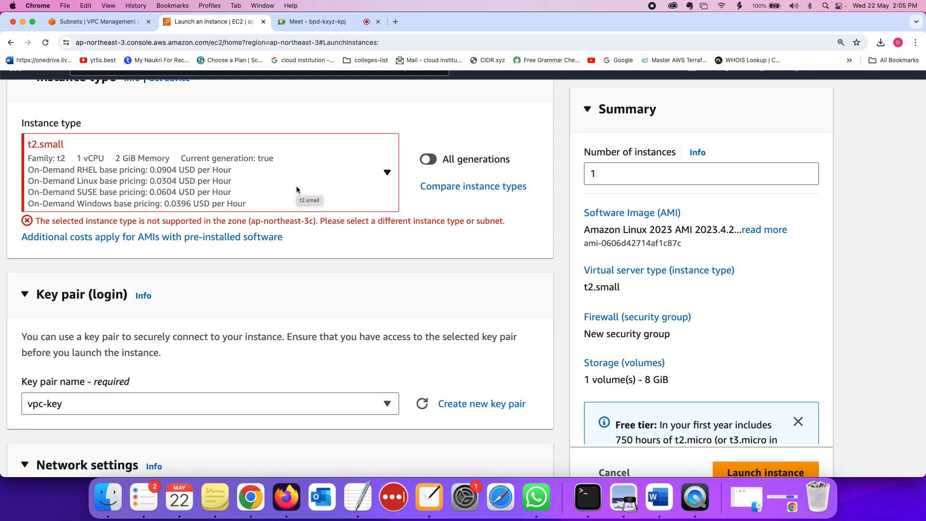
# Change the instance type to t2.nano and highlight the zone named in the instance type error
pyautogui.click(381, 170)
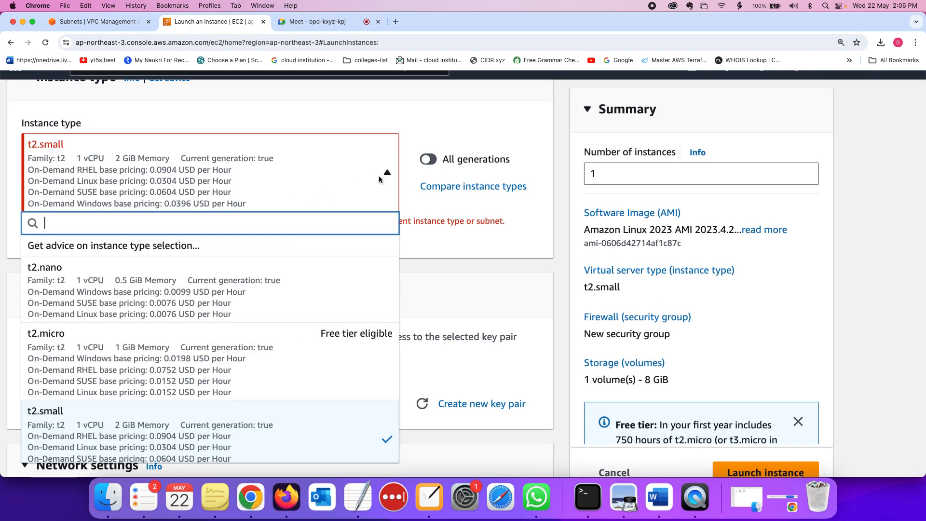
pyautogui.click(274, 294)
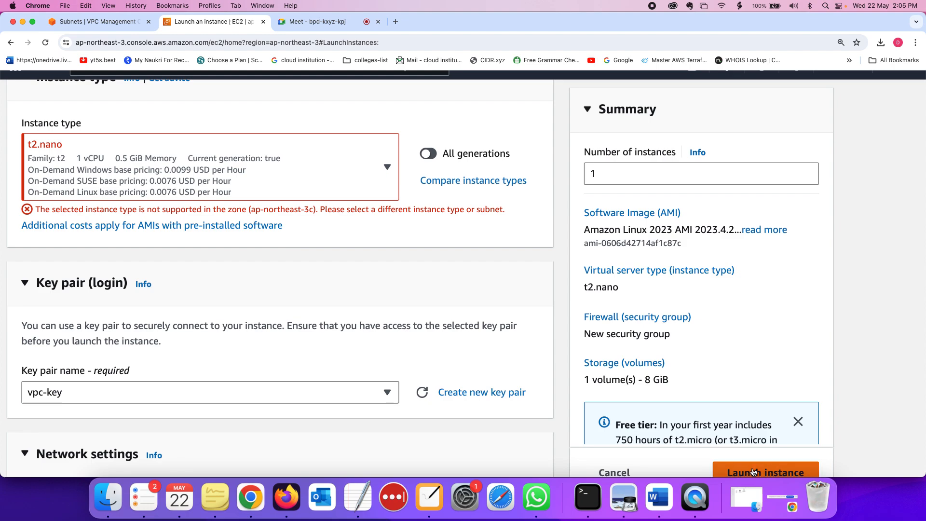
pyautogui.scroll(-2, 255, 288)
pyautogui.scroll(2, 247, 275)
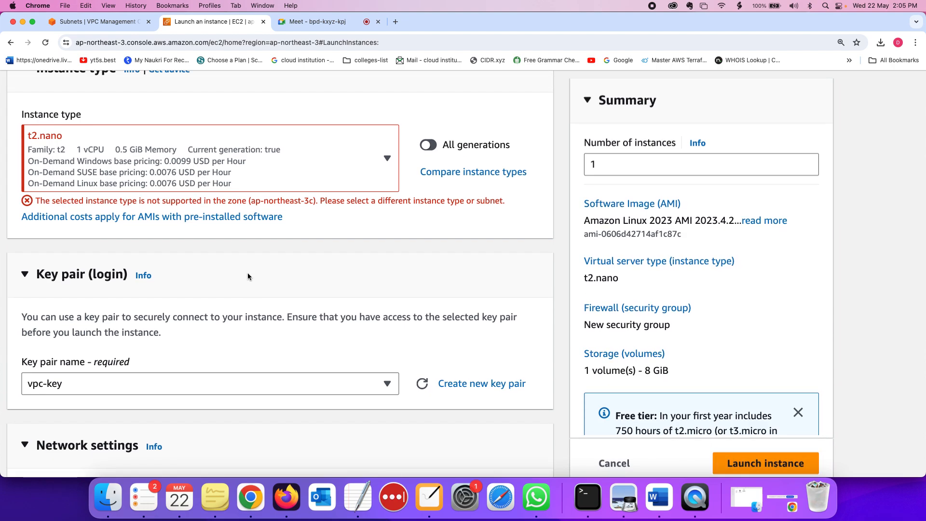
pyautogui.moveTo(251, 202); pyautogui.dragTo(310, 204)
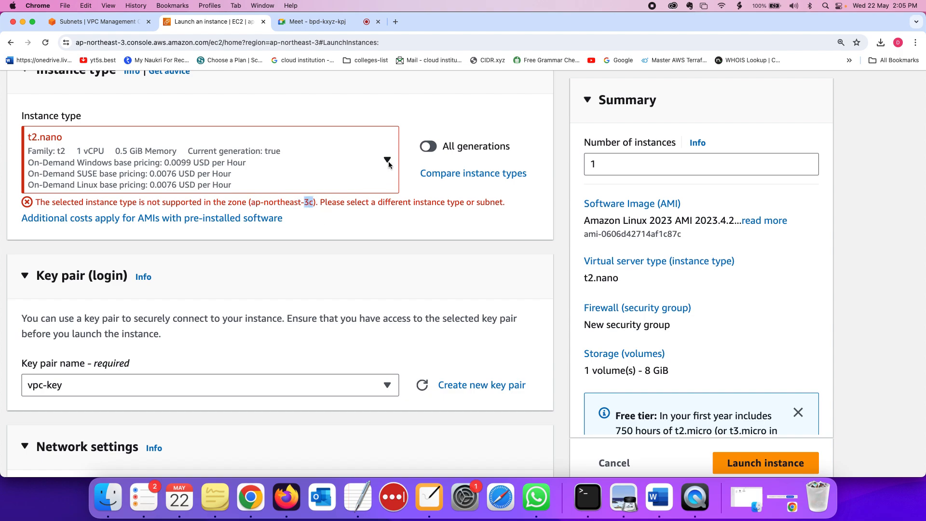
# Change the instance type to t2.medium and try to launch the instance
pyautogui.click(387, 159)
pyautogui.scroll(-4, 318, 267)
pyautogui.click(232, 374)
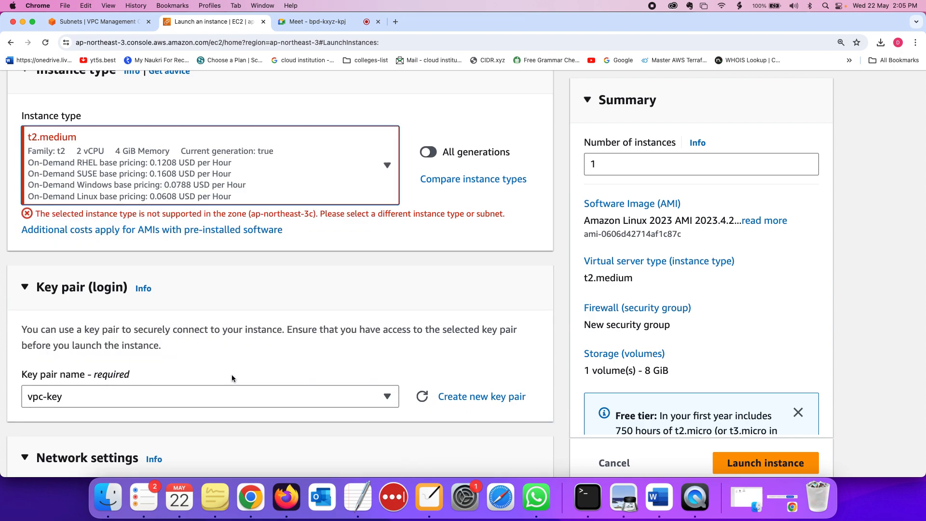
pyautogui.click(769, 463)
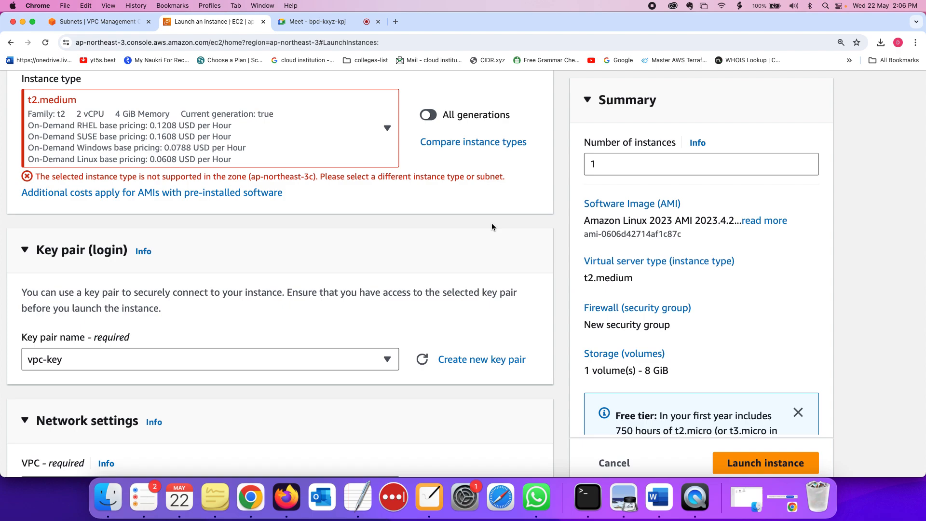
# Change the instance type to t2.xlarge
pyautogui.click(387, 128)
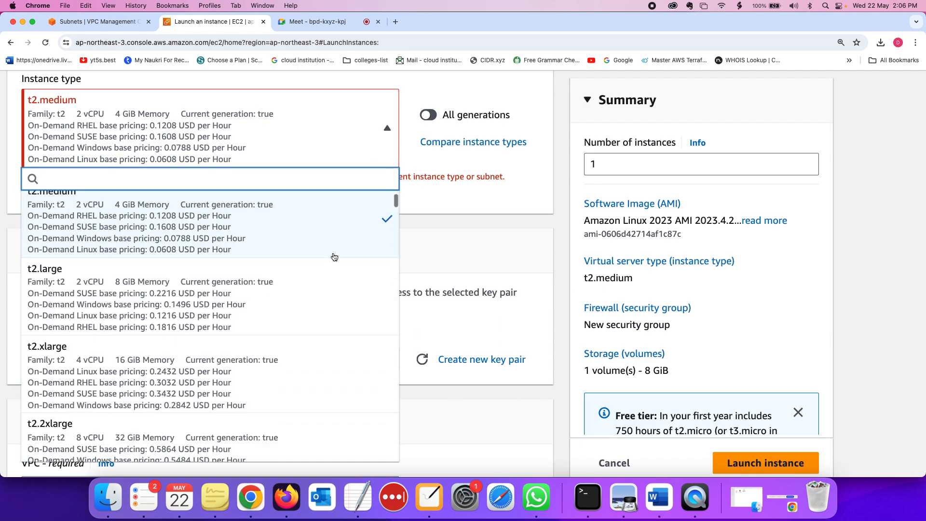
pyautogui.scroll(-3, 318, 271)
pyautogui.click(232, 309)
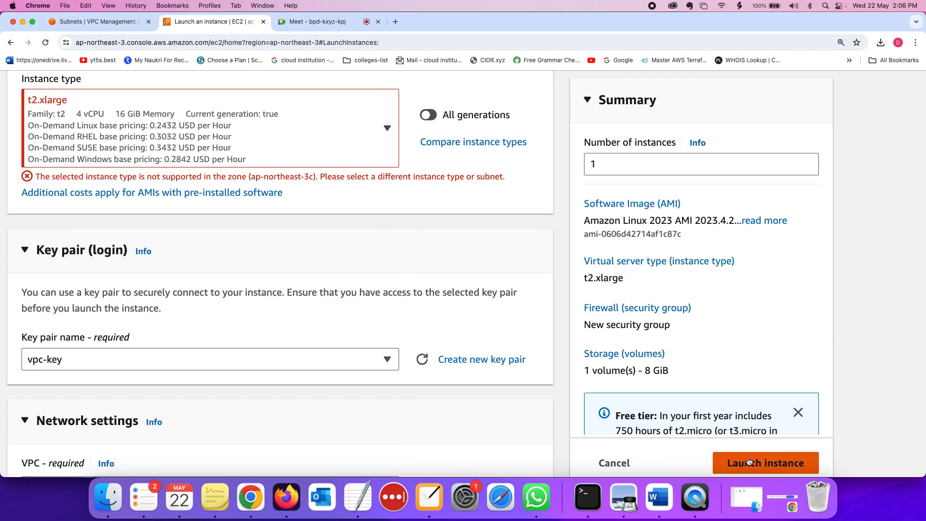
# Change the instance type to t2.large
pyautogui.click(374, 142)
pyautogui.scroll(-3, 189, 360)
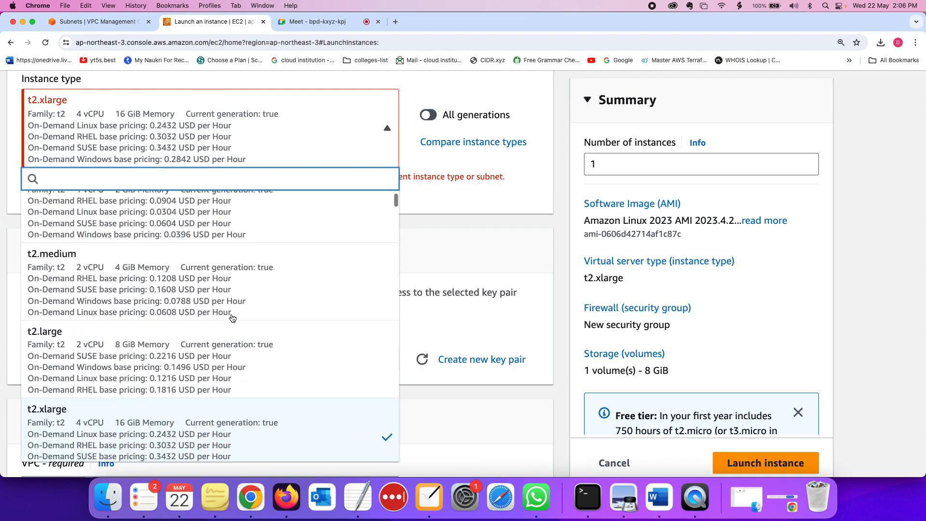
pyautogui.click(188, 359)
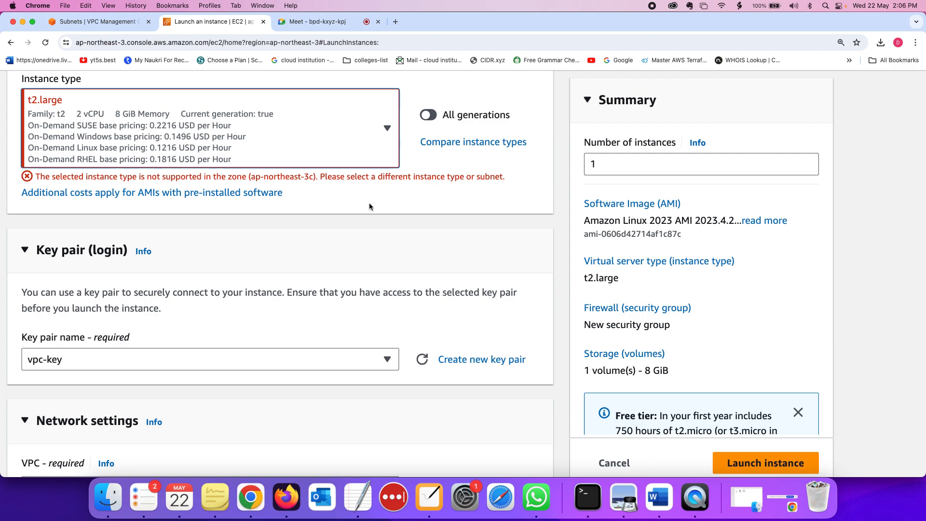
# Replace the last character of the instance name with 2
pyautogui.scroll(4, 369, 203)
pyautogui.scroll(-9, 369, 202)
pyautogui.scroll(-4, 369, 203)
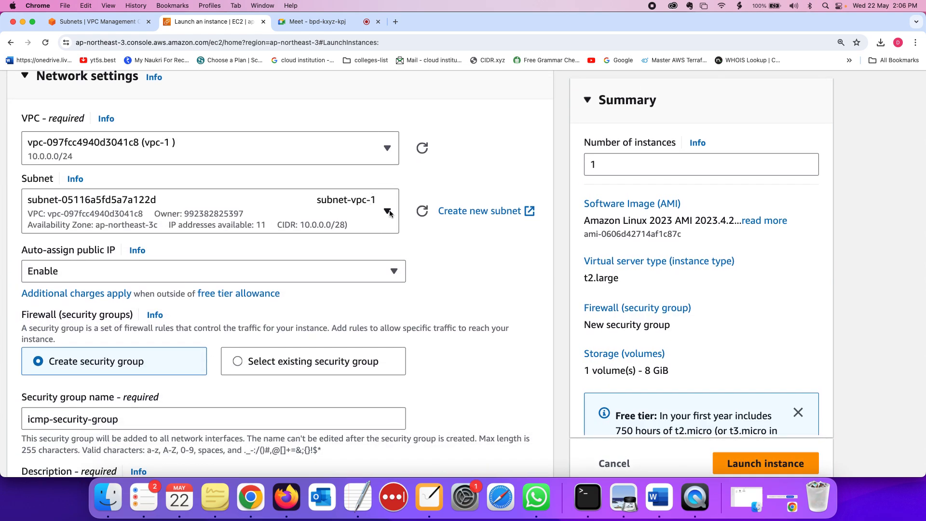
pyautogui.scroll(12, 389, 211)
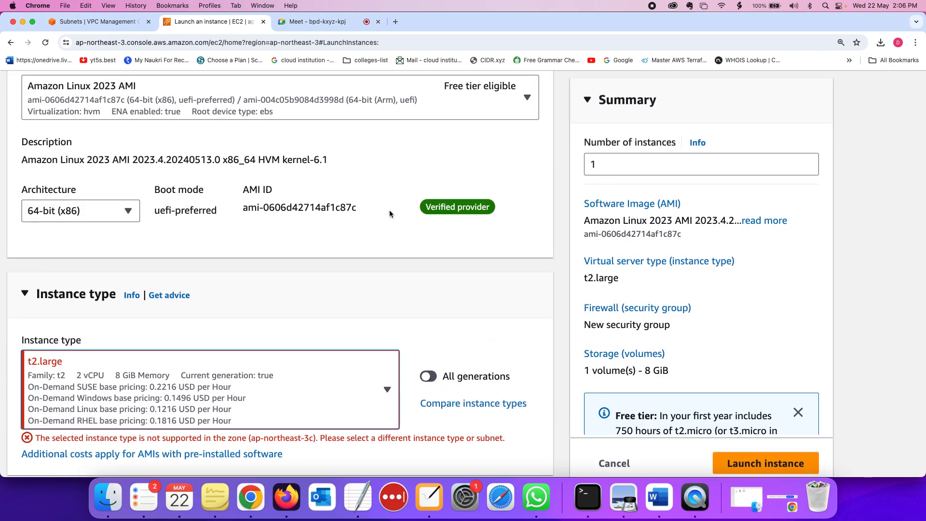
pyautogui.scroll(4, 389, 211)
pyautogui.click(122, 284)
pyautogui.press('BackSpace')
pyautogui.write('2')
pyautogui.scroll(-10, 117, 277)
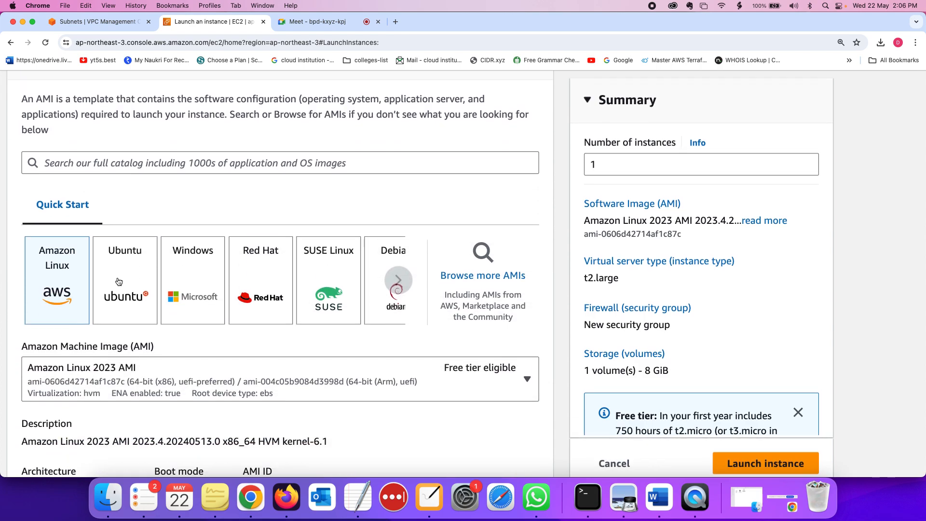
# Switch the instance's network to vpc-2 with the subnet subnet-vpc-2 and check the instance type against it
pyautogui.scroll(-5, 117, 279)
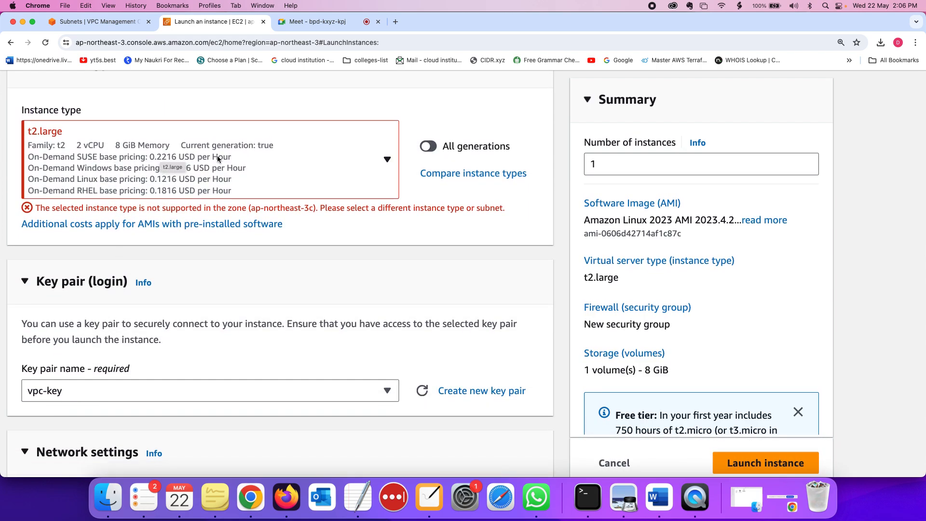
pyautogui.scroll(-8, 225, 193)
pyautogui.click(174, 212)
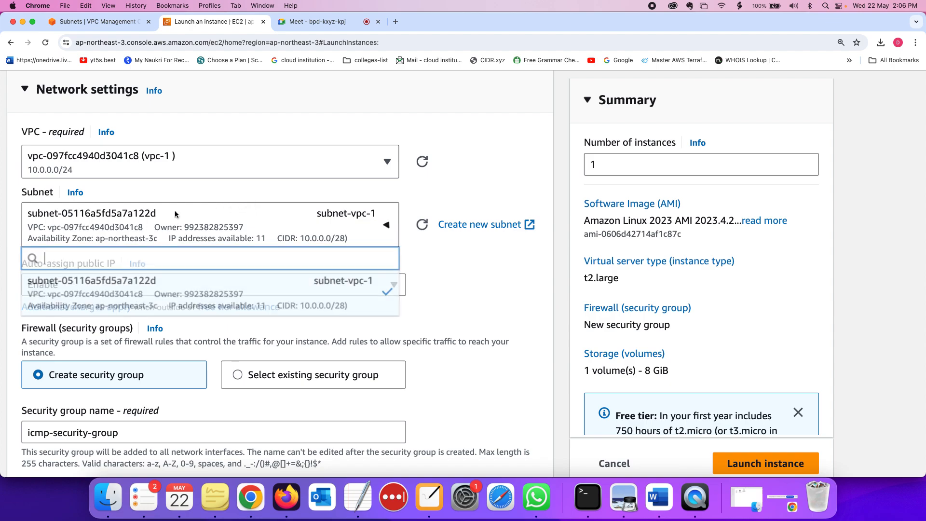
pyautogui.click(174, 162)
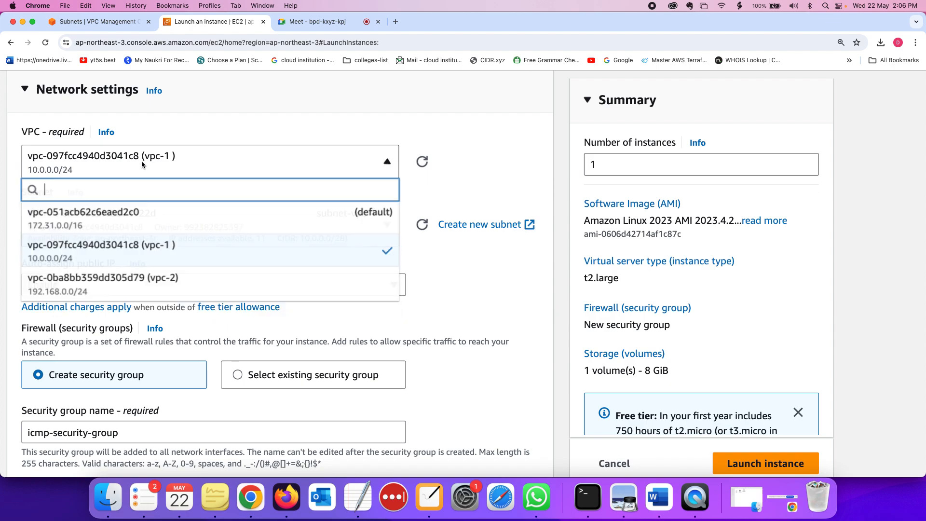
pyautogui.click(165, 283)
pyautogui.click(369, 234)
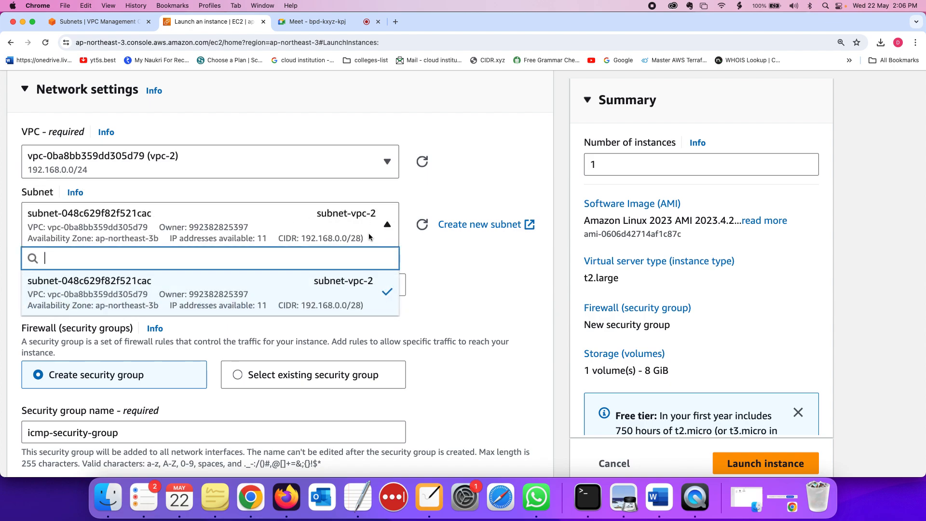
pyautogui.click(140, 280)
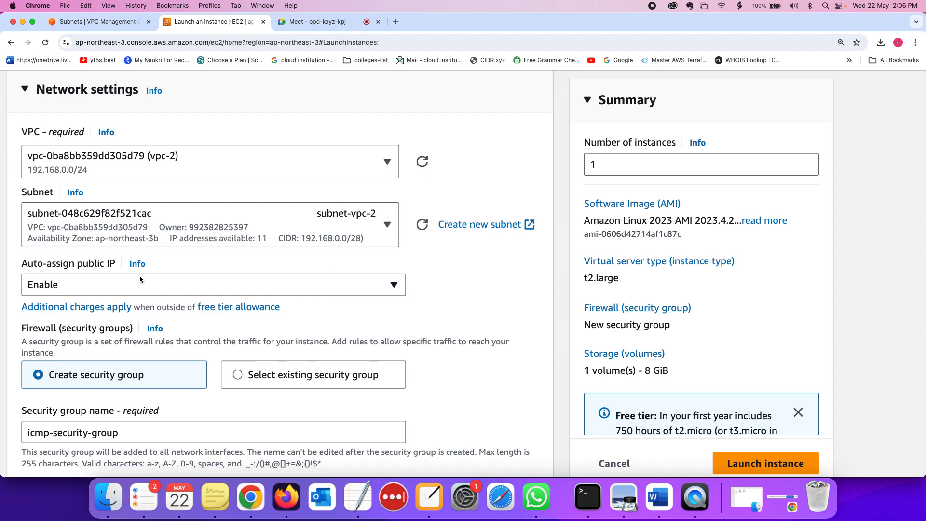
pyautogui.scroll(10, 153, 241)
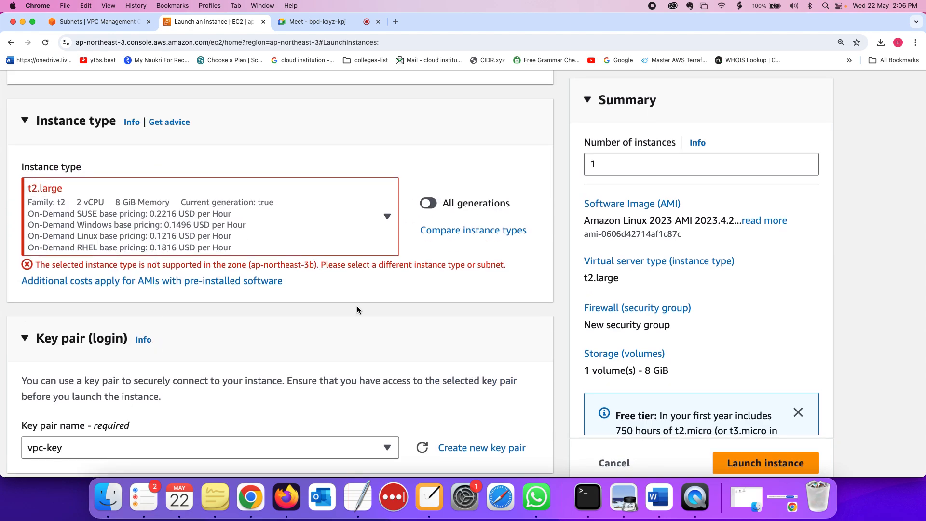
pyautogui.scroll(-3, 431, 301)
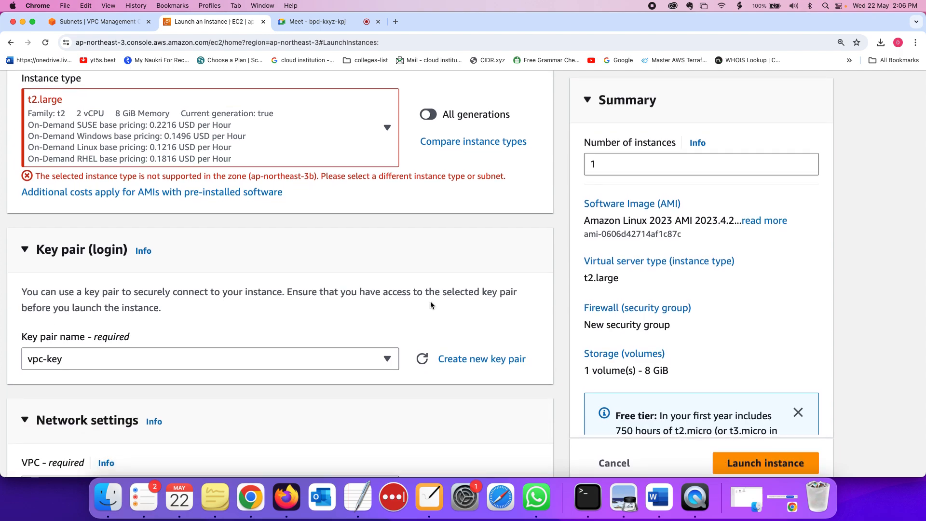
pyautogui.scroll(-10, 324, 256)
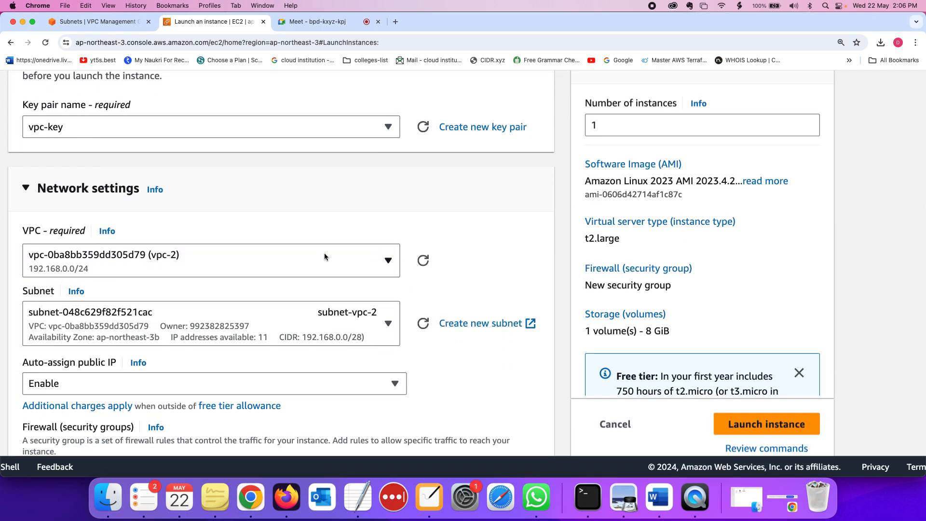
# Review the network, security group rule and storage settings for the instance vm-vpc-2
pyautogui.scroll(-9, 245, 276)
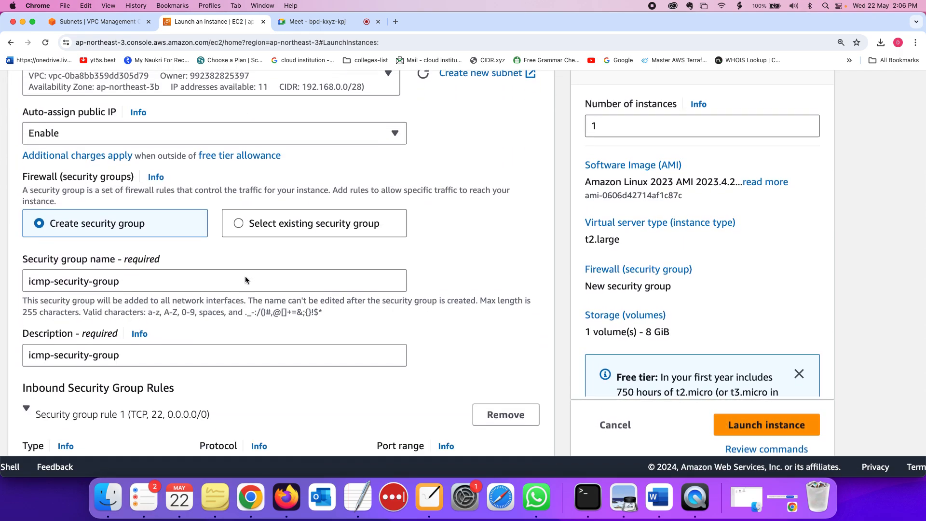
pyautogui.scroll(-17, 245, 276)
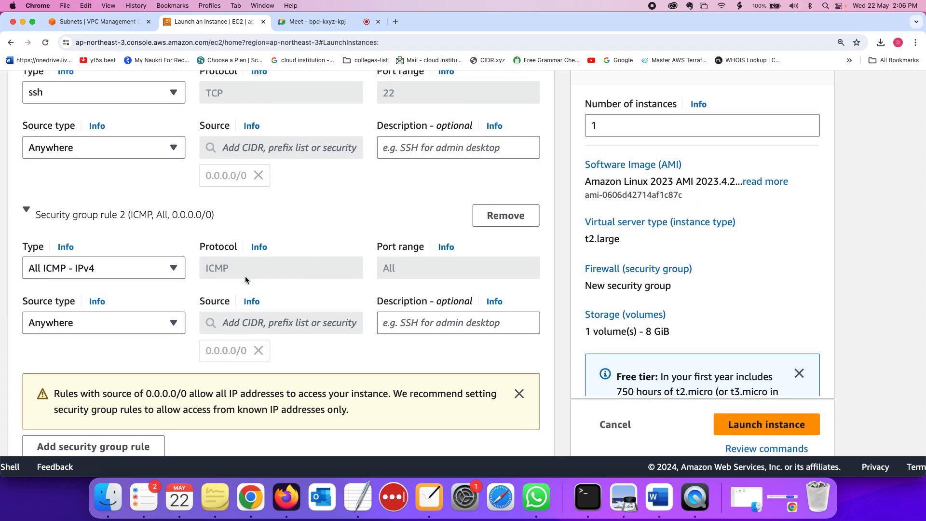
pyautogui.scroll(-18, 245, 279)
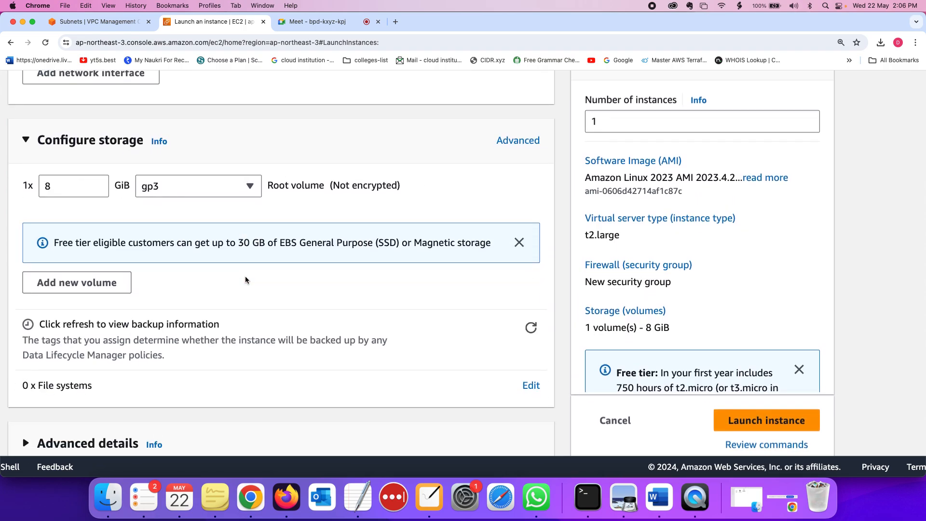
pyautogui.scroll(20, 245, 279)
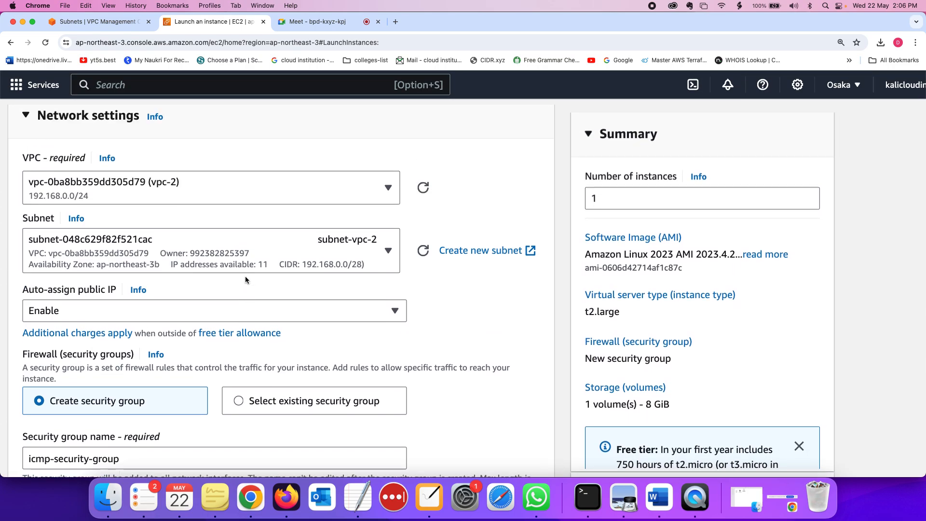
pyautogui.scroll(15, 245, 279)
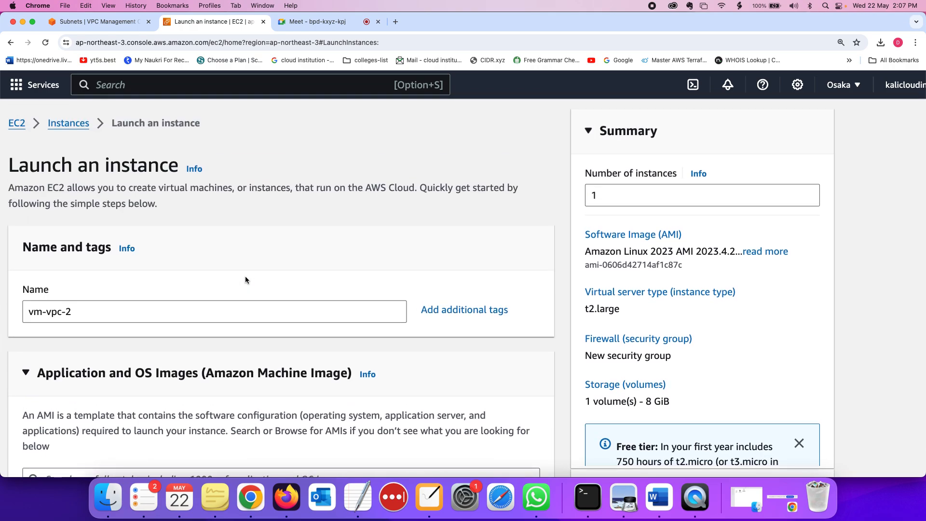
# Switch the console's region to Asia Pacific (Singapore)
pyautogui.press('super+minus')
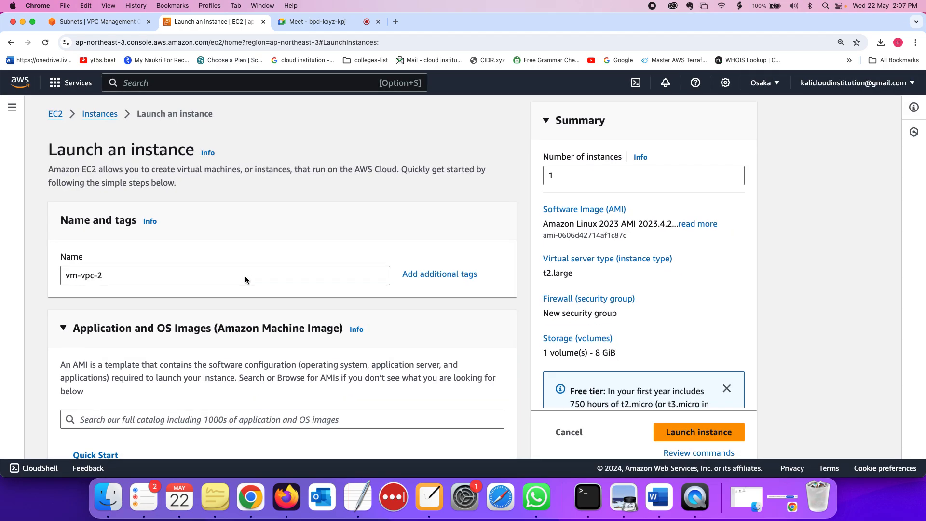
pyautogui.click(770, 85)
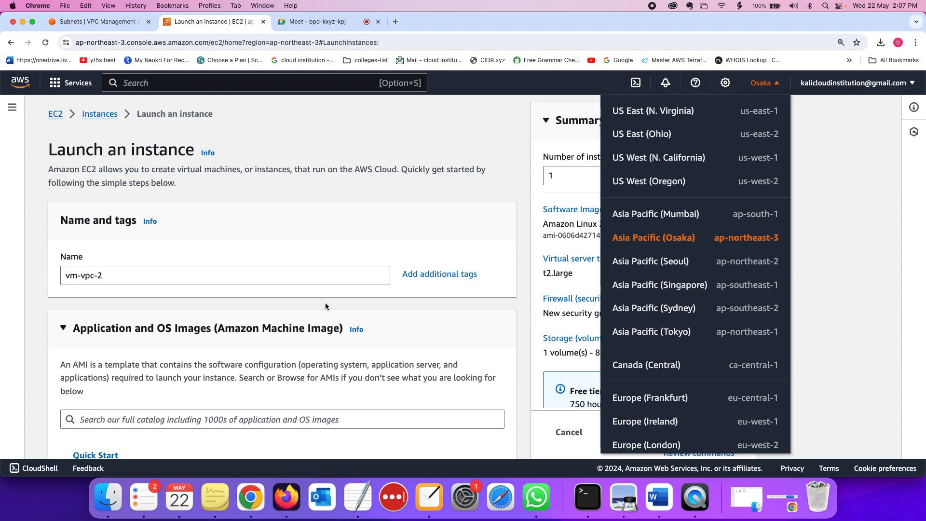
pyautogui.click(410, 236)
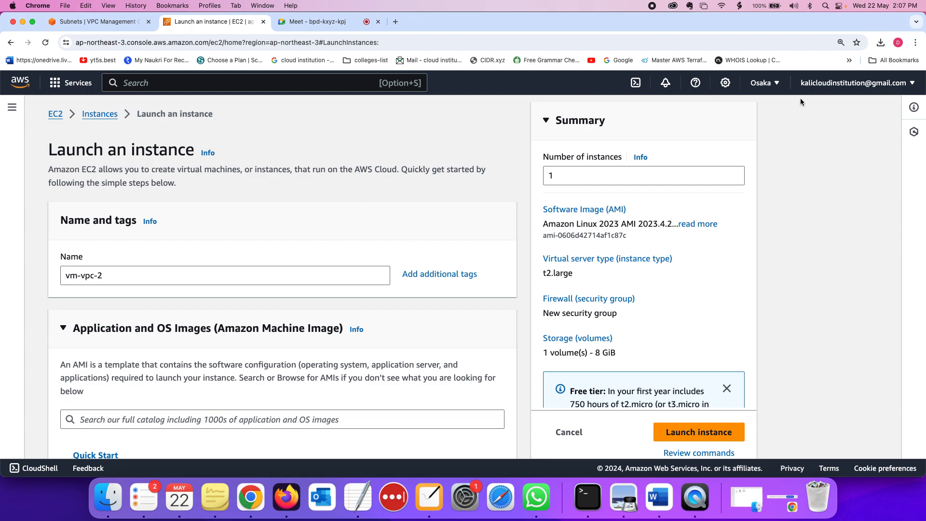
pyautogui.click(763, 83)
pyautogui.click(712, 288)
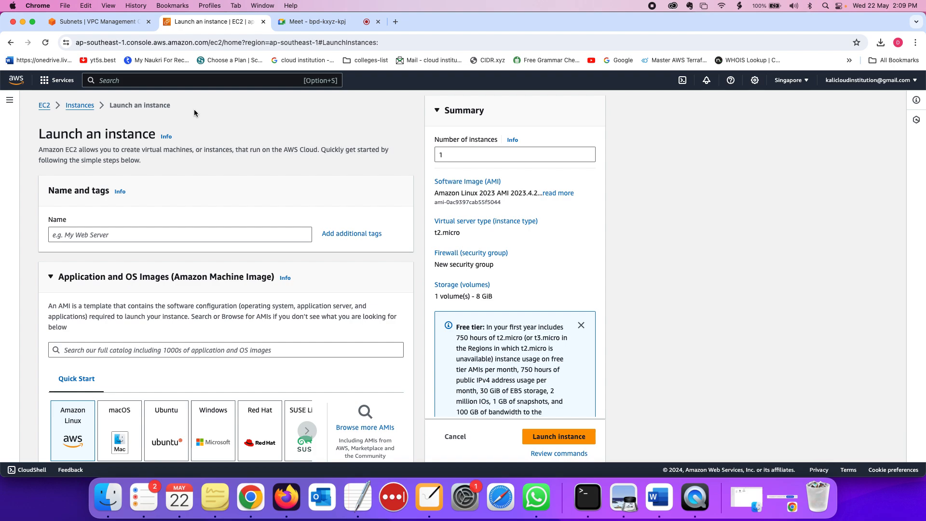
# Examine the default instance type, key pair, network and firewall settings of the new instance form
pyautogui.press('XF86MonBrightnessUp')
pyautogui.scroll(-10, 37, 299)
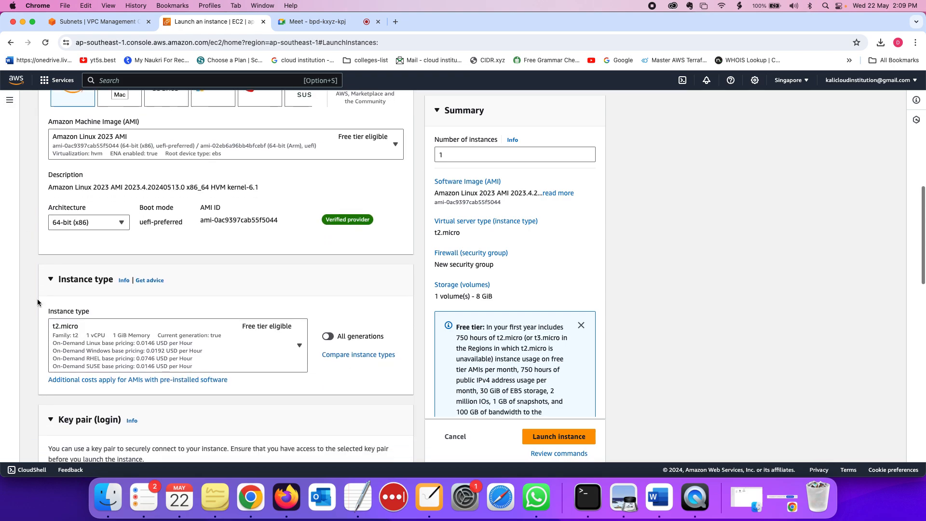
pyautogui.scroll(-2, 36, 299)
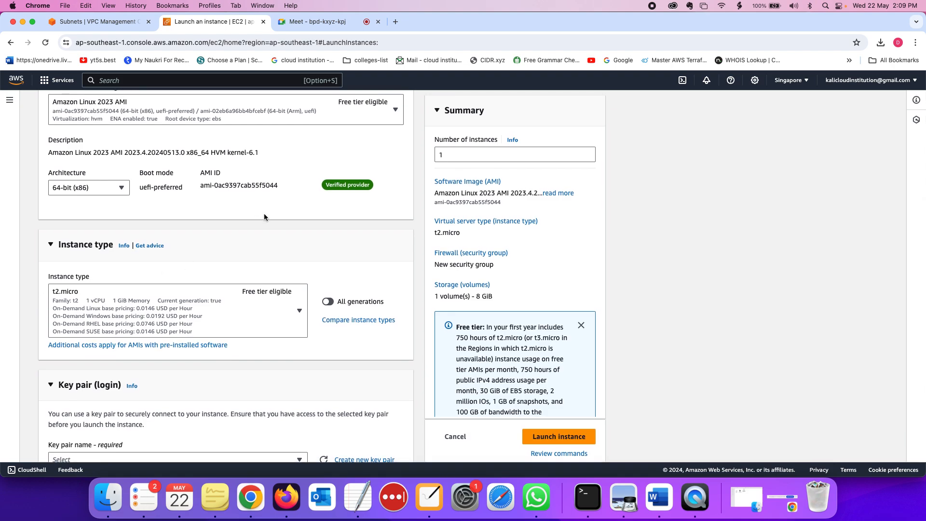
pyautogui.scroll(-8, 255, 220)
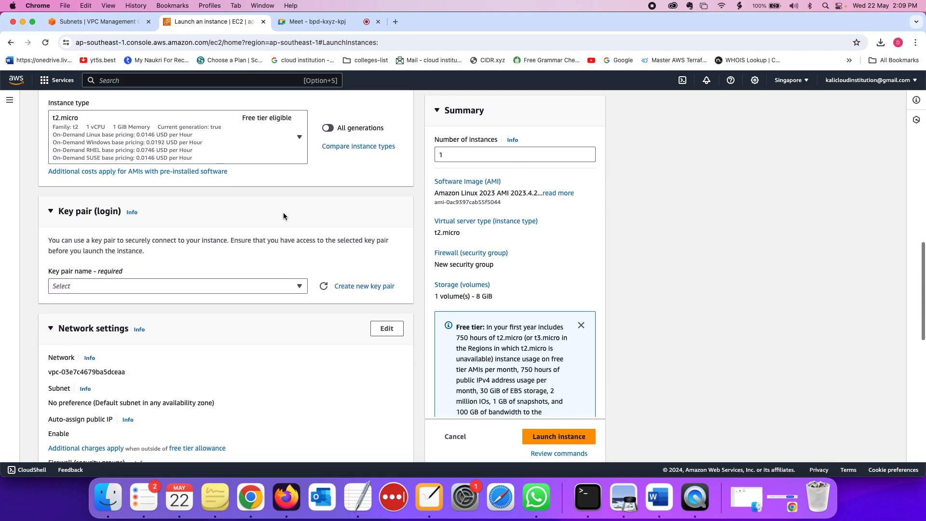
pyautogui.scroll(-12, 202, 248)
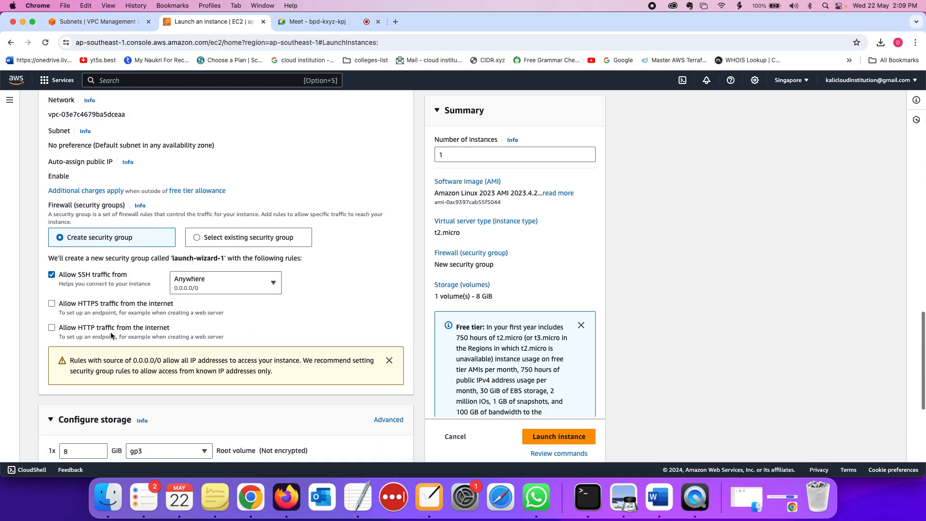
pyautogui.scroll(1, 195, 227)
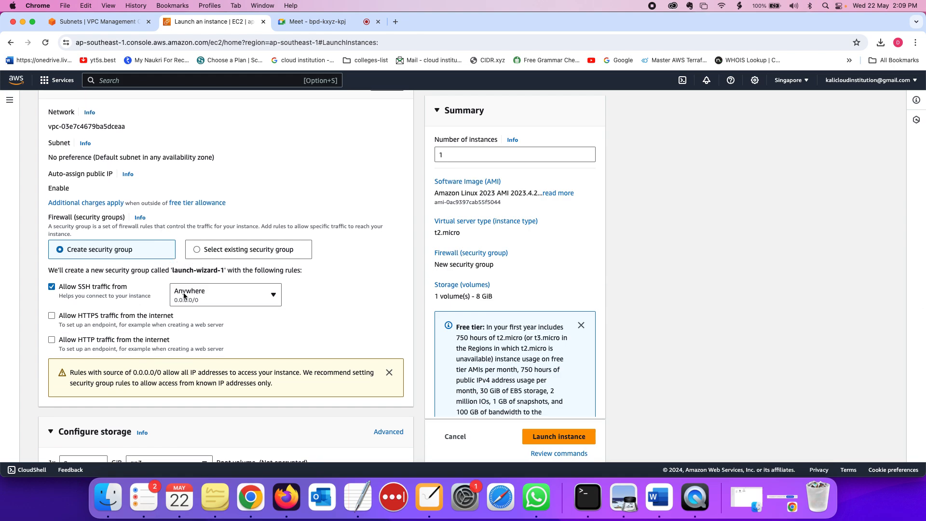
pyautogui.scroll(-3, 90, 342)
pyautogui.scroll(6, 90, 342)
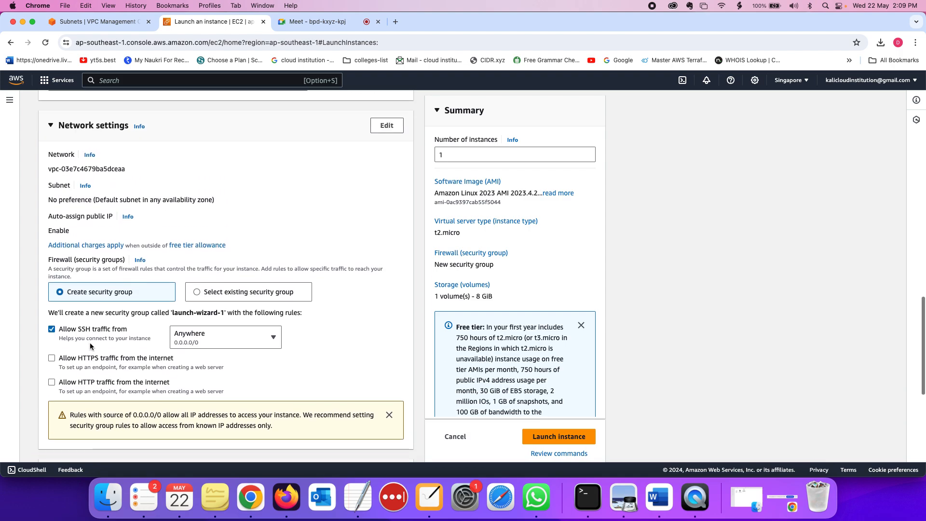
pyautogui.click(204, 327)
pyautogui.scroll(-1, 198, 328)
pyautogui.click(193, 333)
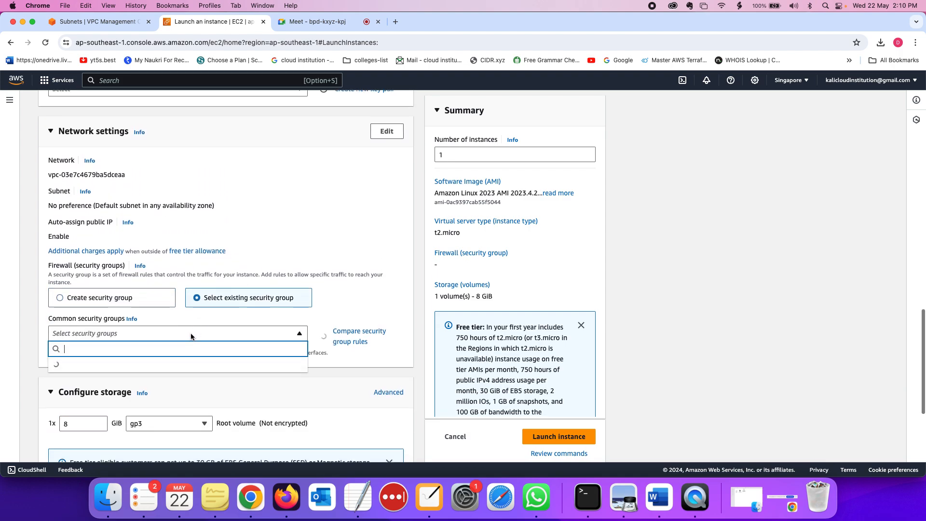
pyautogui.click(138, 296)
pyautogui.scroll(-3, 222, 308)
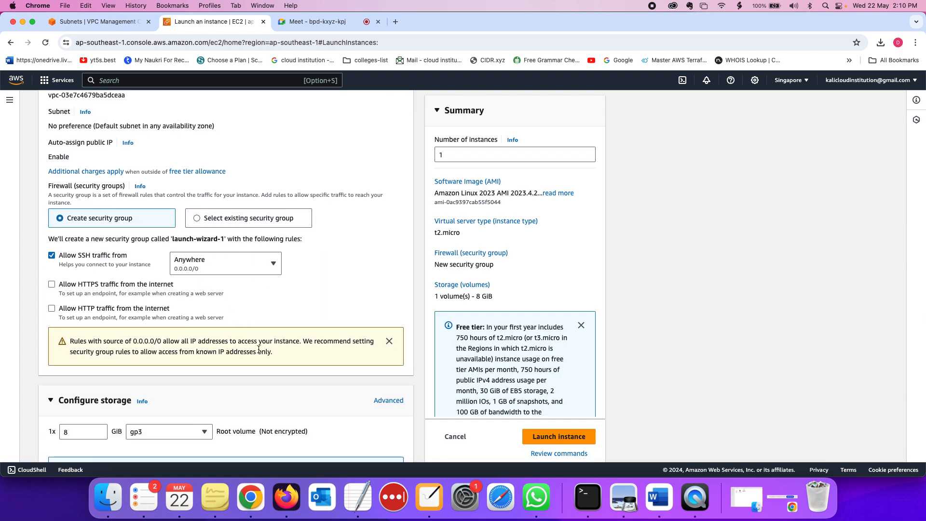
pyautogui.scroll(-2, 115, 347)
pyautogui.scroll(5, 115, 347)
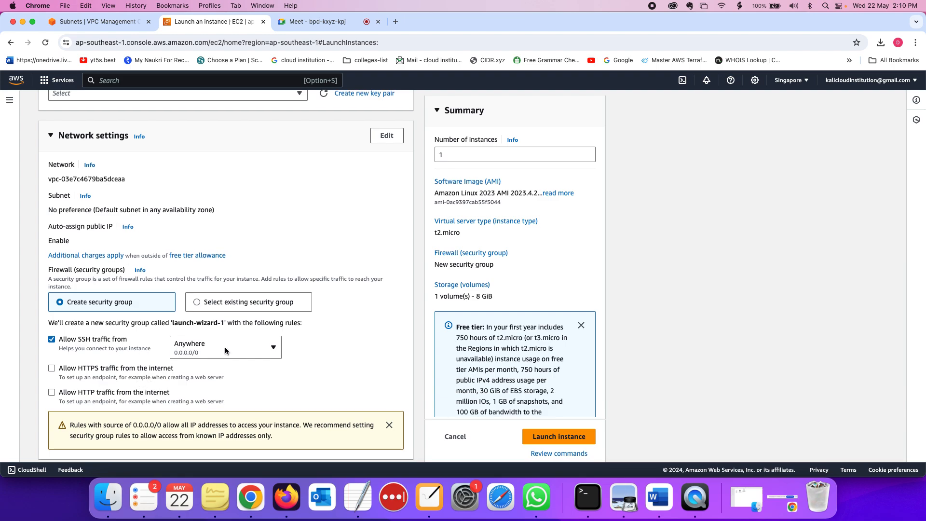
pyautogui.scroll(-1, 207, 317)
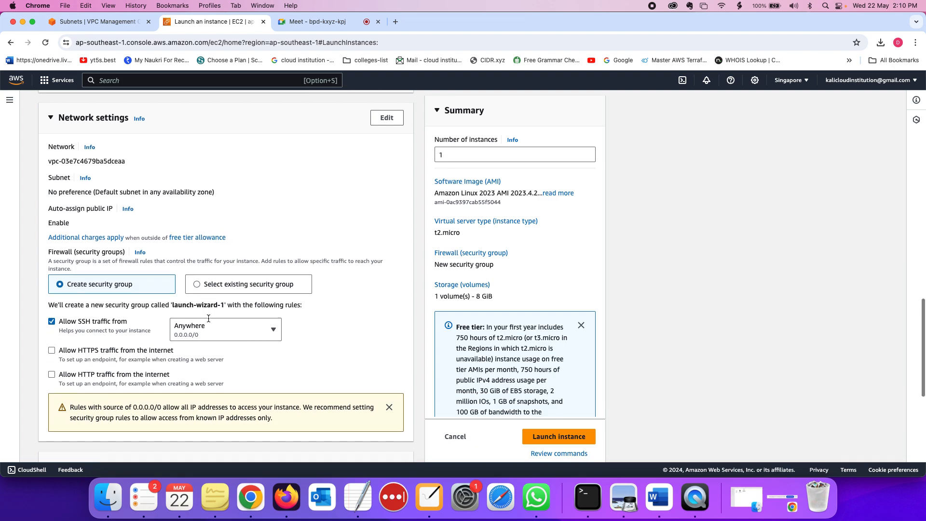
# Open the instance's network settings for editing and add a second inbound security group rule
pyautogui.click(374, 116)
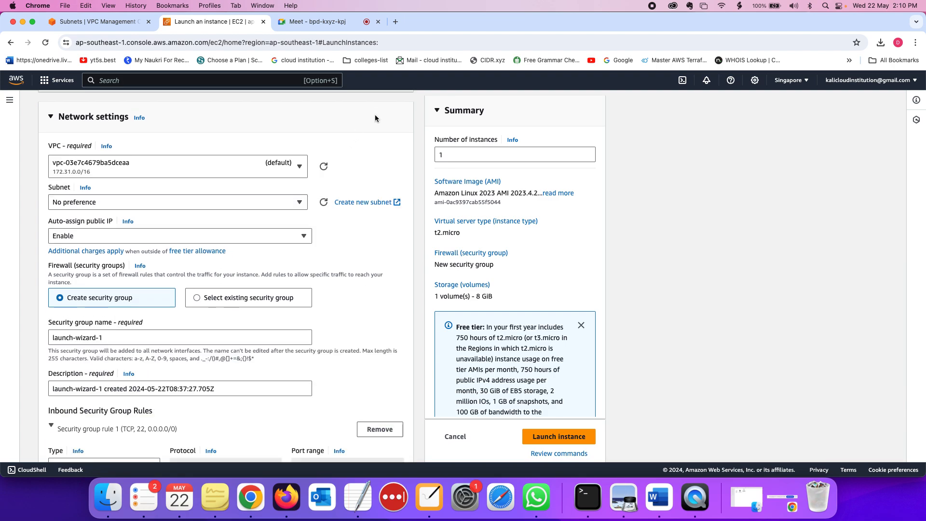
pyautogui.scroll(-5, 113, 314)
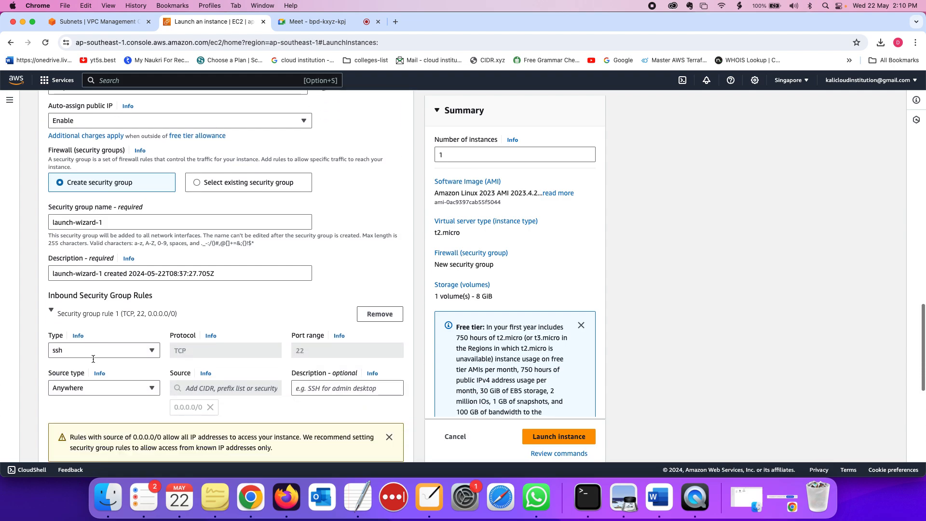
pyautogui.click(83, 397)
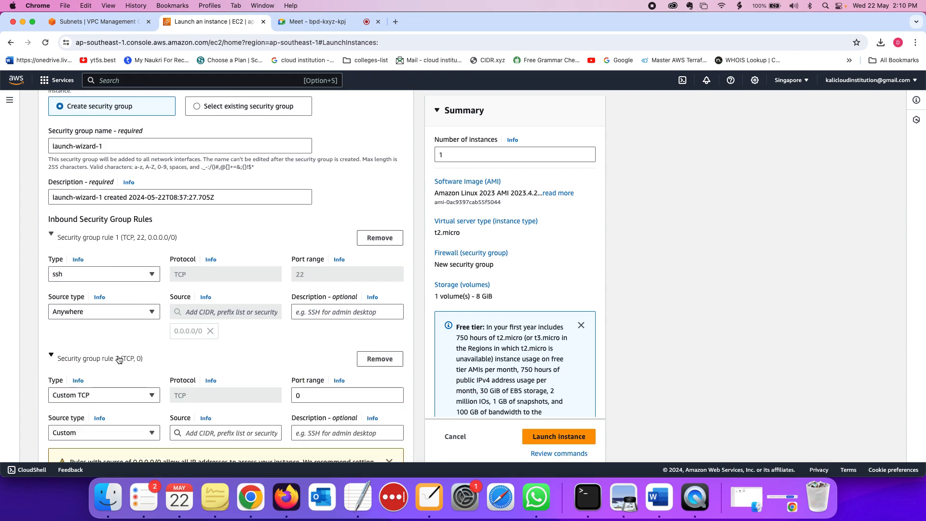
pyautogui.scroll(-2, 119, 352)
# Set the type of the second inbound security group rule to Custom ICMP - IPv4
pyautogui.click(118, 318)
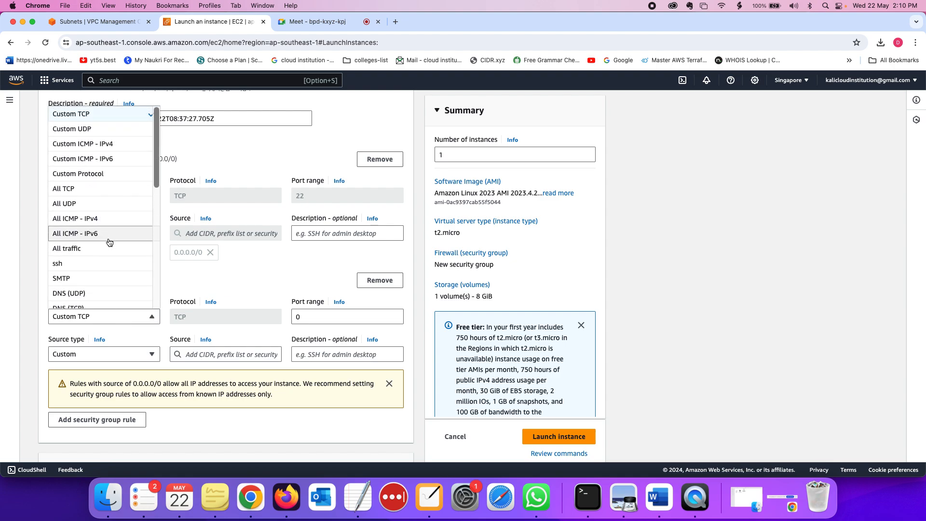
pyautogui.press('Down')
pyautogui.press('Down')
pyautogui.press('Down')
pyautogui.press('Down')
pyautogui.press('Down')
pyautogui.press('Down')
pyautogui.press('Down')
pyautogui.press('Down')
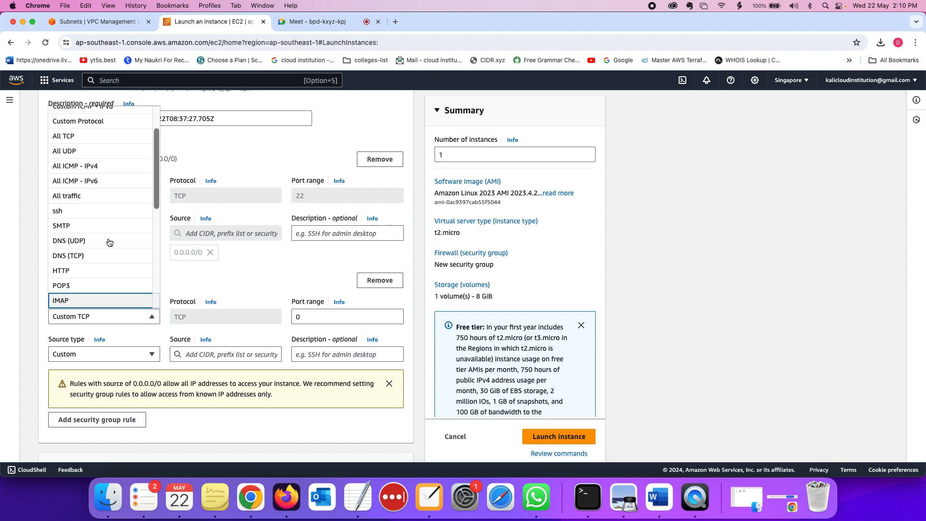
pyautogui.press('Down')
pyautogui.press('Down')
pyautogui.press('Down')
pyautogui.press('Down')
pyautogui.press('Down')
pyautogui.press('Up')
pyautogui.press('Up')
pyautogui.press('Up')
pyautogui.press('Up')
pyautogui.press('Up')
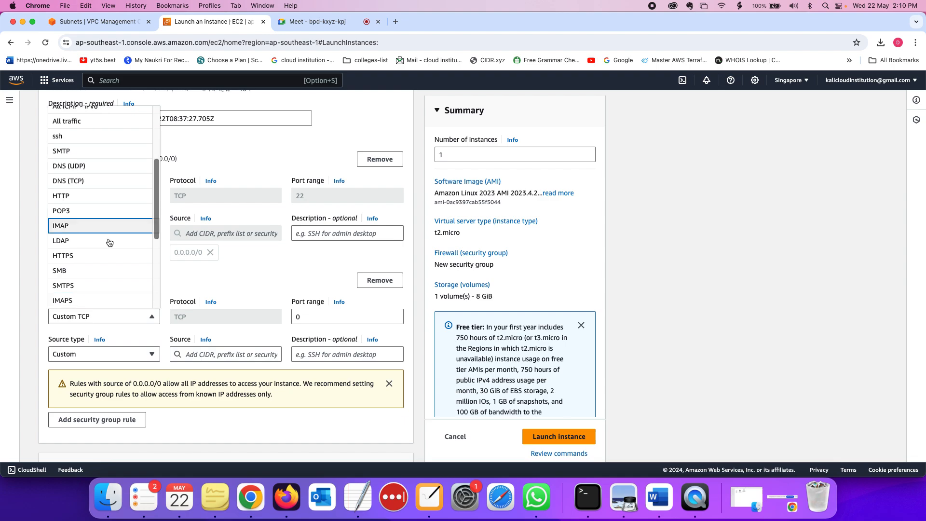
pyautogui.scroll(3, 109, 242)
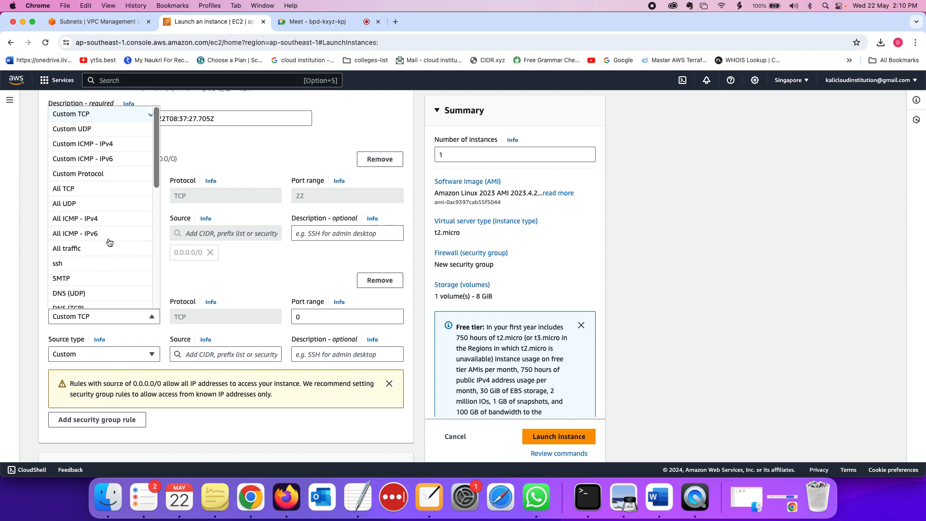
pyautogui.click(95, 145)
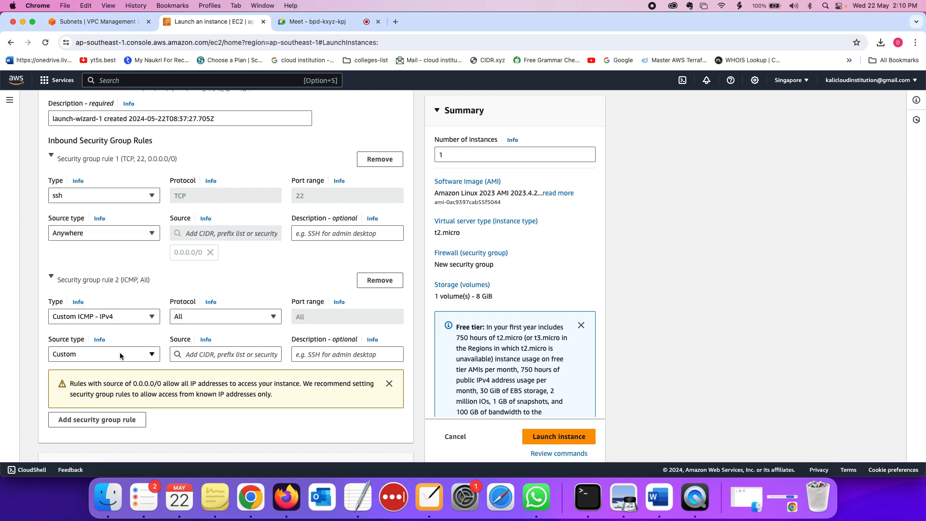
# Set the source type of the ICMP rule to Anywhere and check the inbound rules
pyautogui.click(120, 355)
pyautogui.click(108, 368)
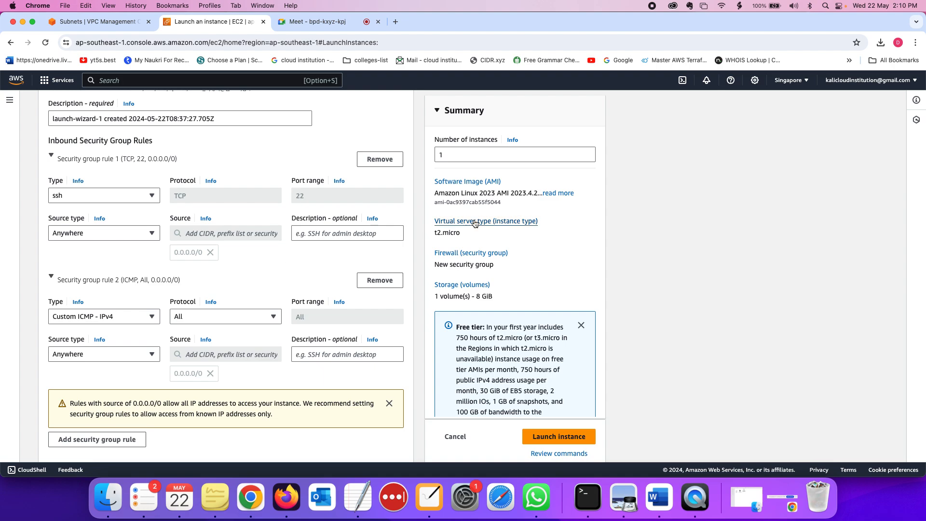
pyautogui.scroll(10, 393, 243)
pyautogui.scroll(-9, 372, 247)
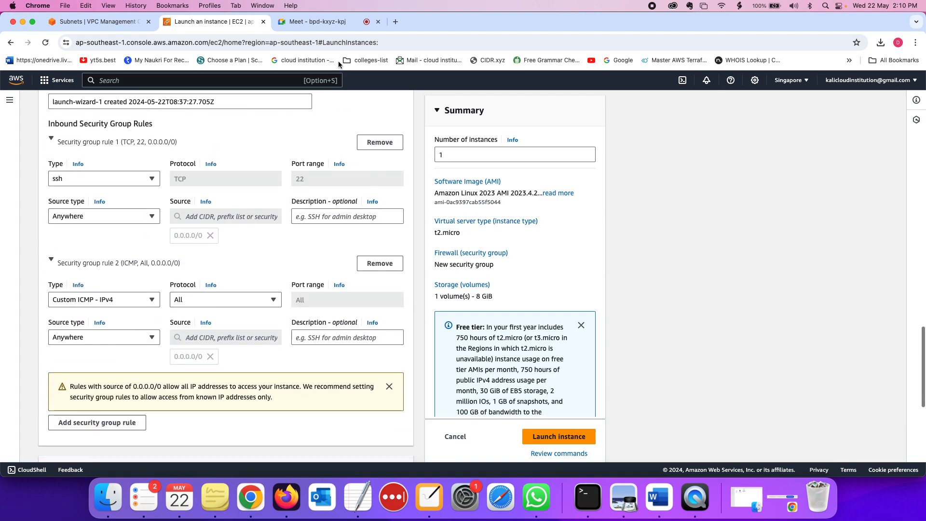
# Switch to the Google Meet call, stop presenting the screen and make the browser window full screen
pyautogui.click(322, 22)
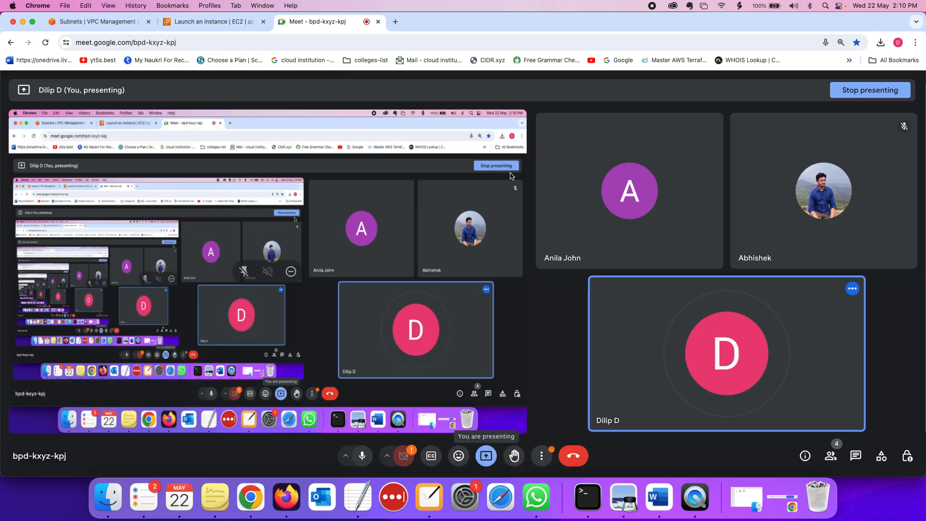
pyautogui.click(863, 90)
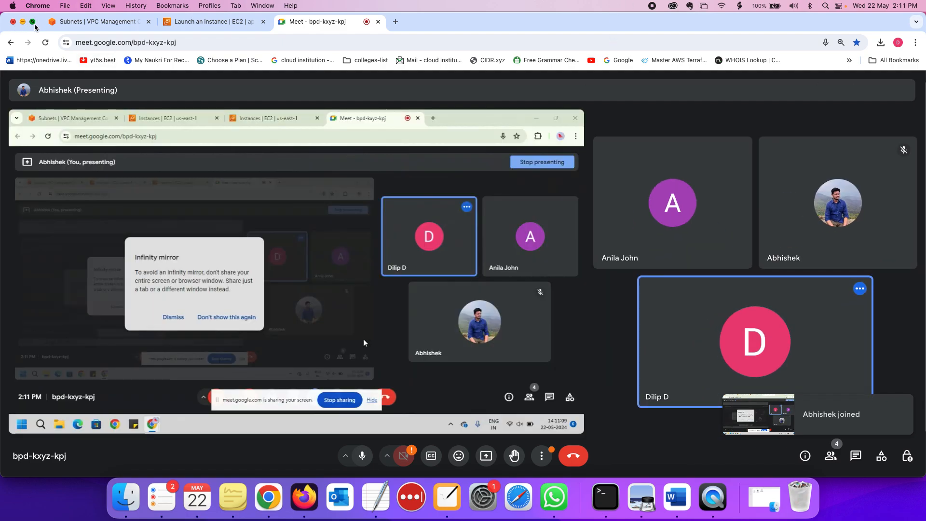
pyautogui.click(34, 23)
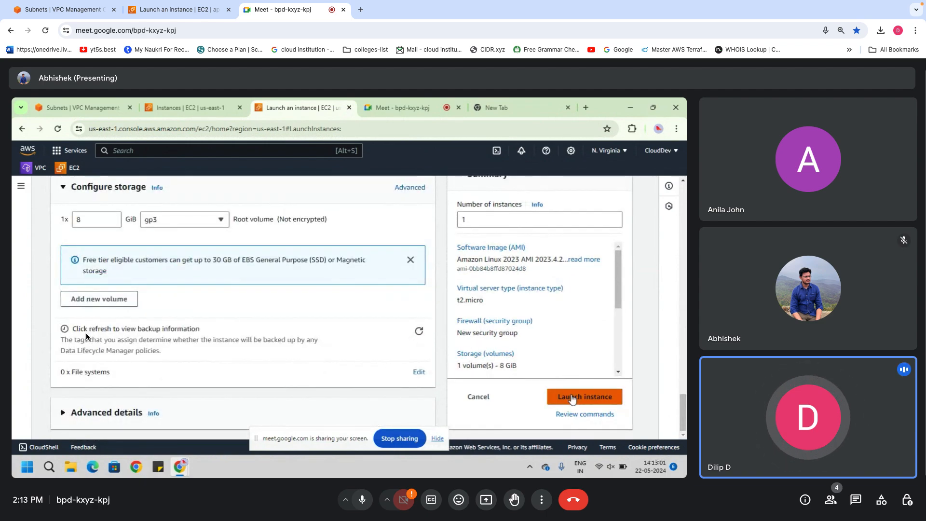
# Launch the configured t2.micro instance in the shared session and admit the waiting participant to the call
pyautogui.click(571, 395)
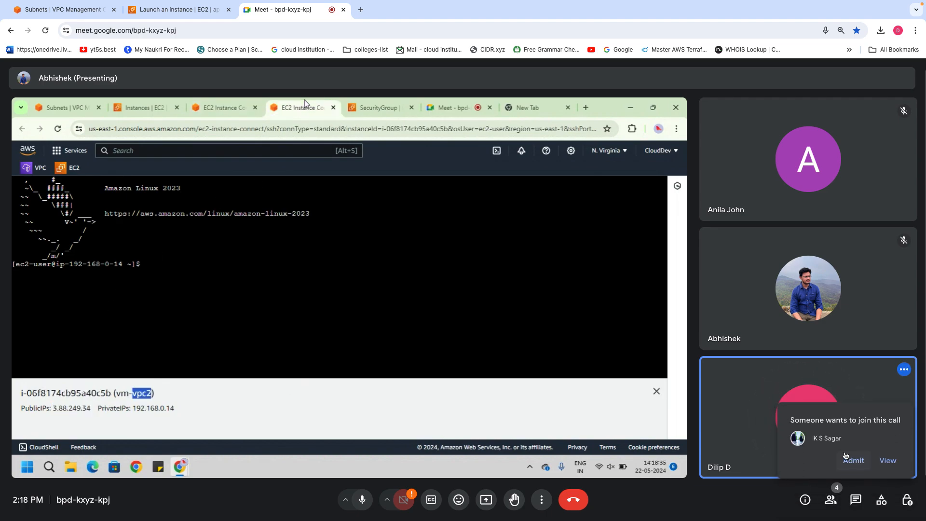
pyautogui.click(854, 461)
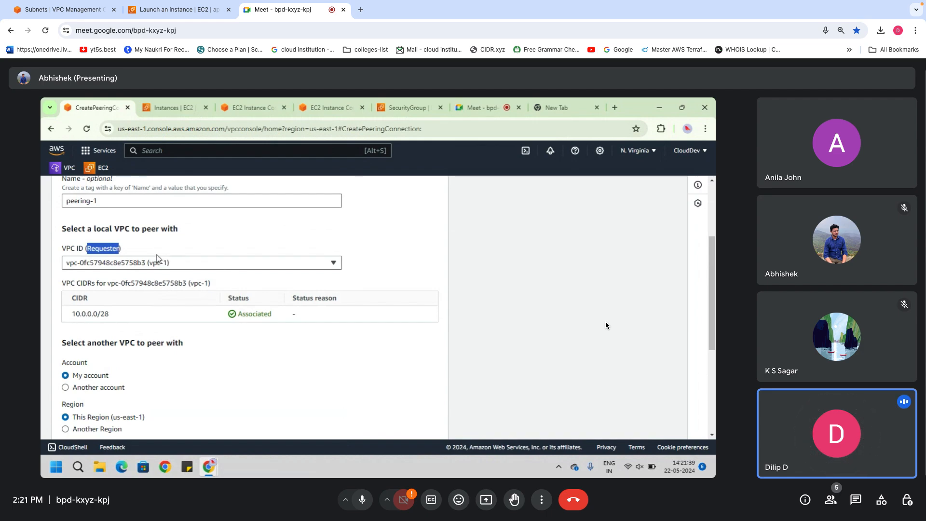
# Review the requester VPC vpc-1 and the remaining options in the form for the peering connection peering-1
pyautogui.moveTo(129, 253); pyautogui.dragTo(198, 268)
pyautogui.click(354, 265)
pyautogui.scroll(-2, 174, 368)
pyautogui.scroll(-1, 174, 368)
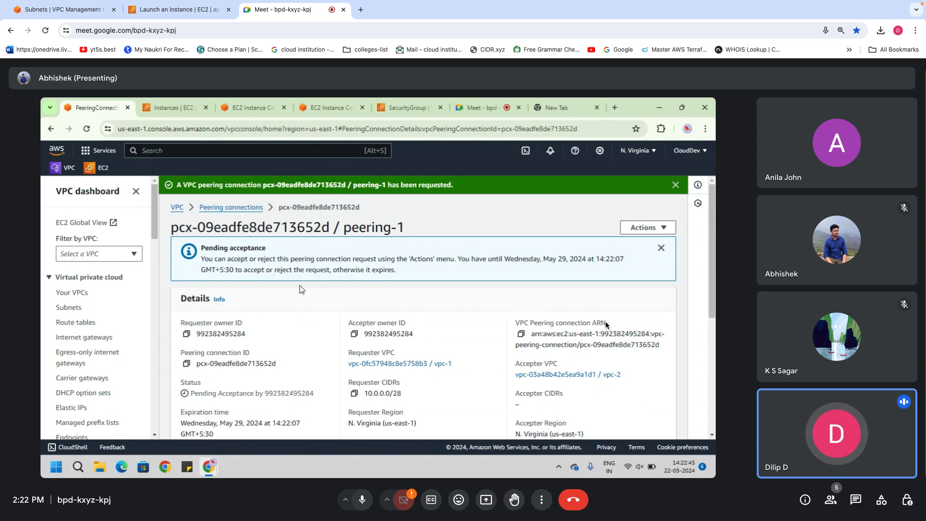
# Accept the request for the VPC peering connection peering-1 and select route-table1 among the VPC route tables
pyautogui.click(640, 229)
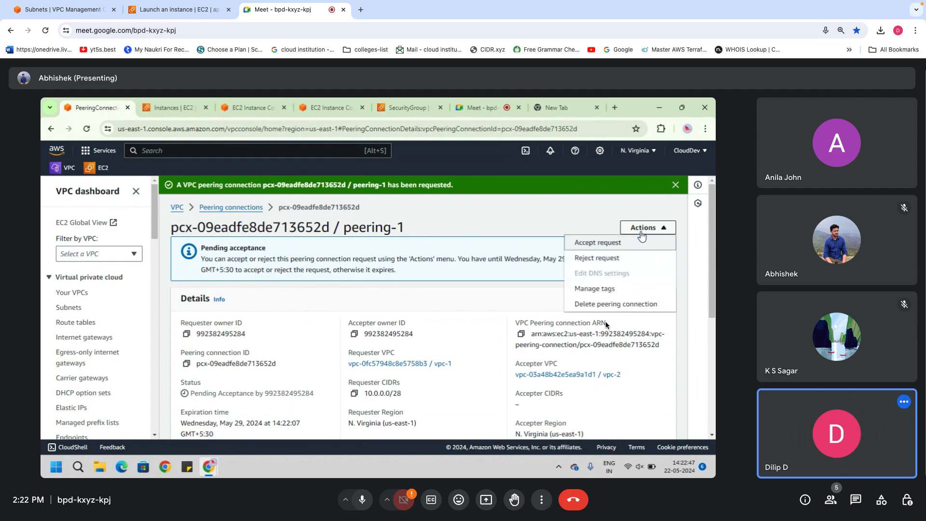
pyautogui.click(599, 244)
pyautogui.click(591, 384)
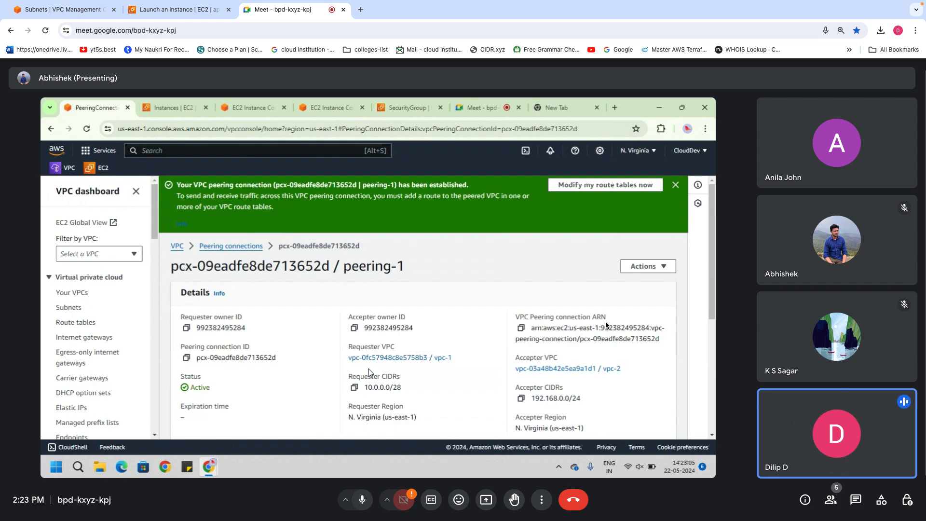
pyautogui.click(76, 323)
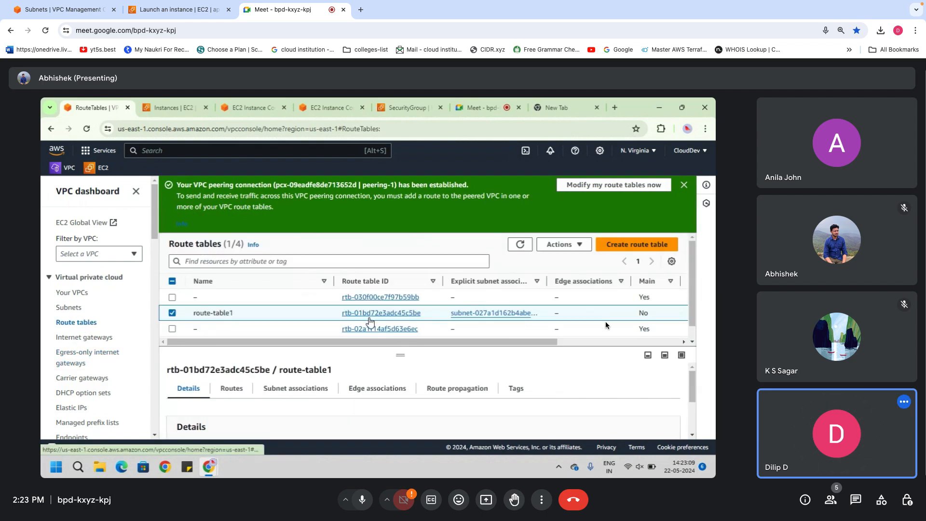
pyautogui.click(443, 329)
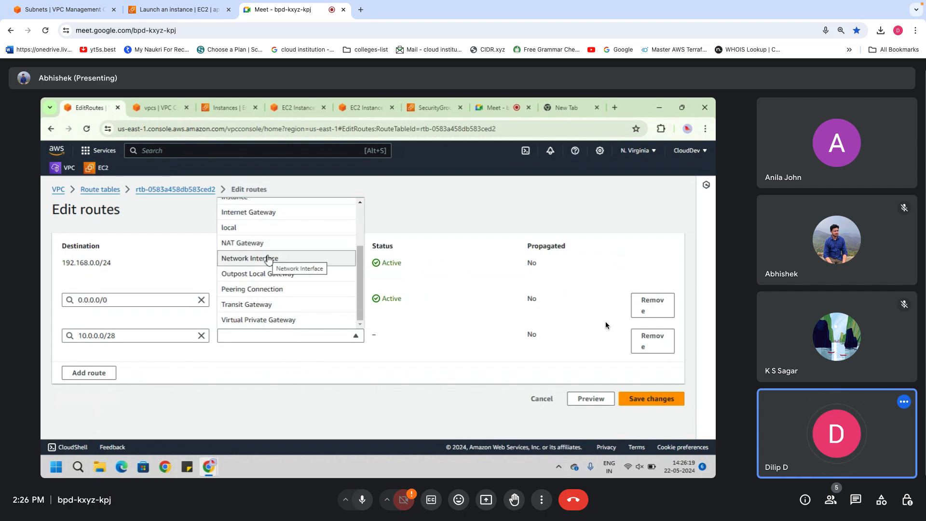
# Set the target of the 10.0.0.0/28 route to the peering connection pcx-09eadfe8de713652d
pyautogui.scroll(-3, 268, 271)
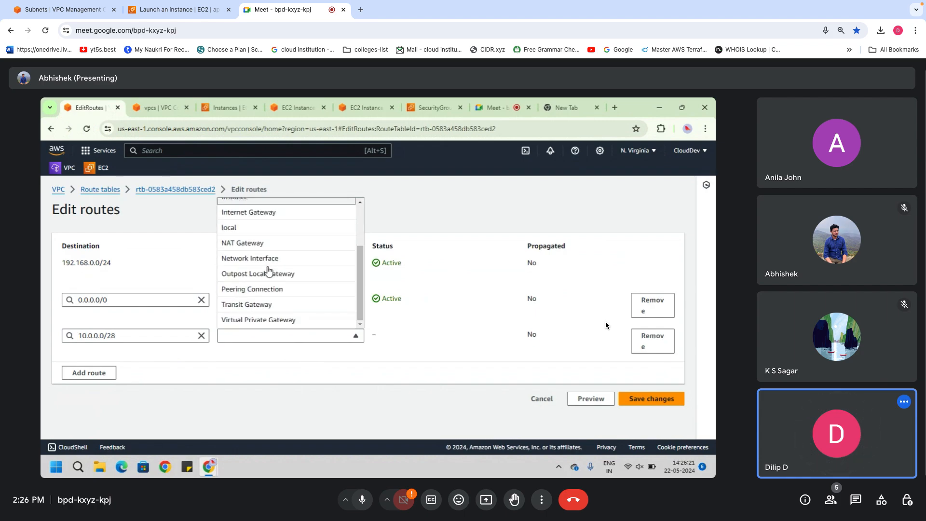
pyautogui.click(270, 288)
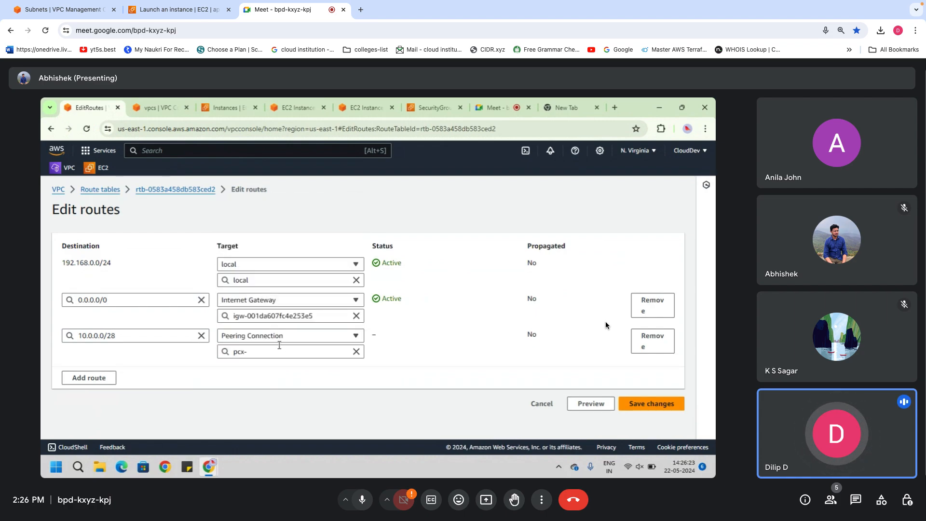
pyautogui.click(279, 351)
pyautogui.click(280, 380)
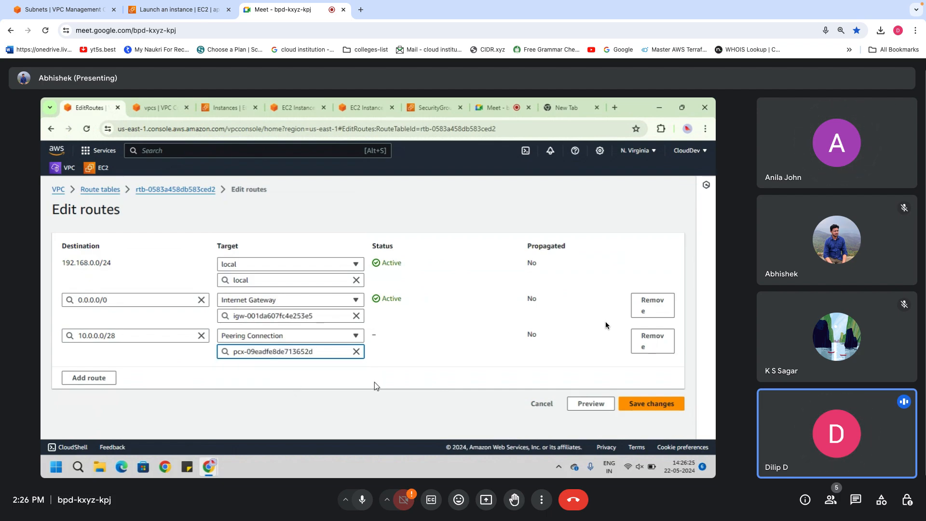
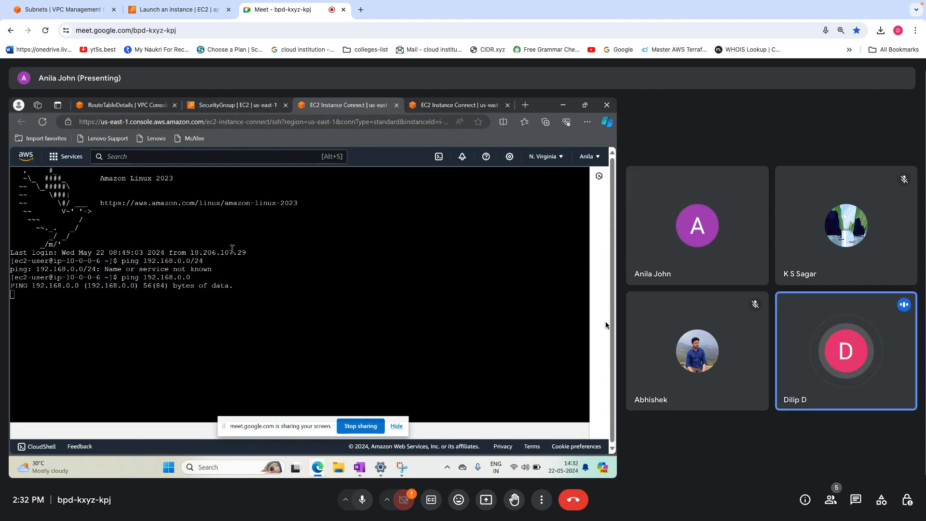
# Select VPC2 in the shared session's list of VPCs to check its details
pyautogui.click(397, 106)
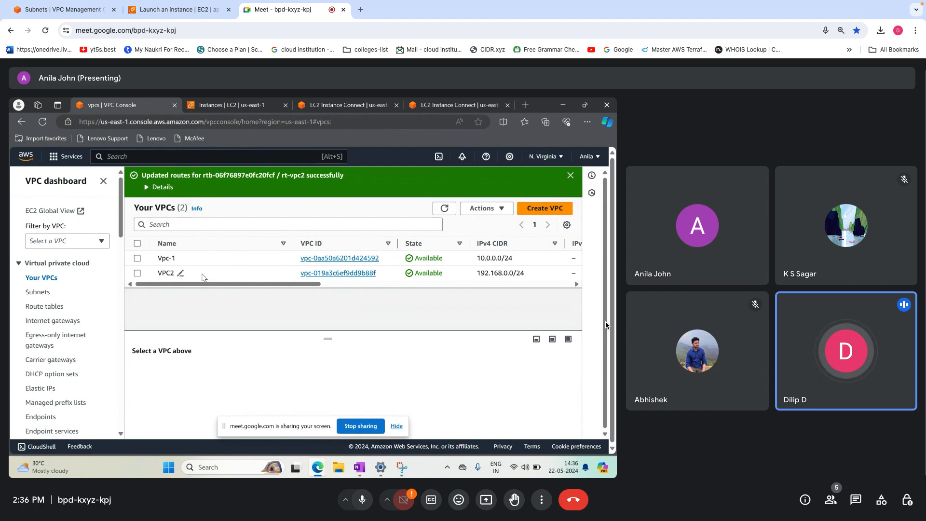
pyautogui.click(202, 278)
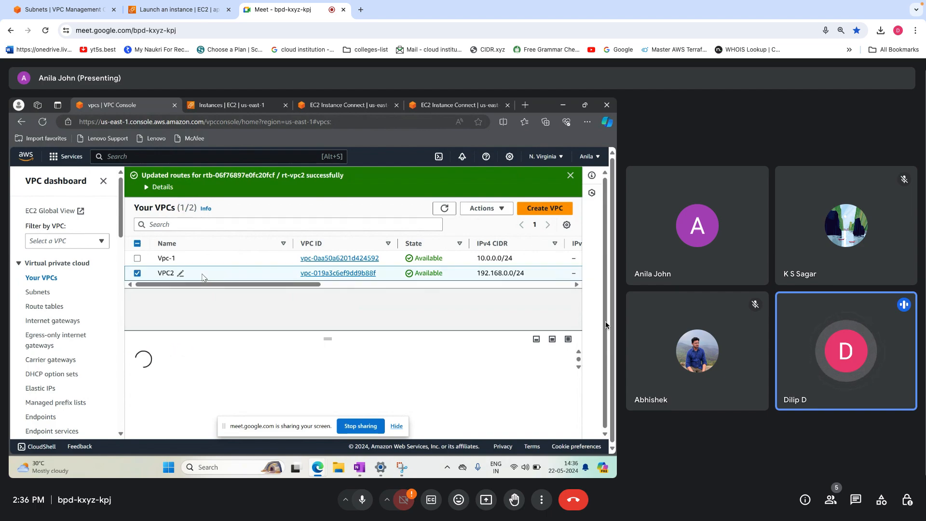
pyautogui.click(137, 273)
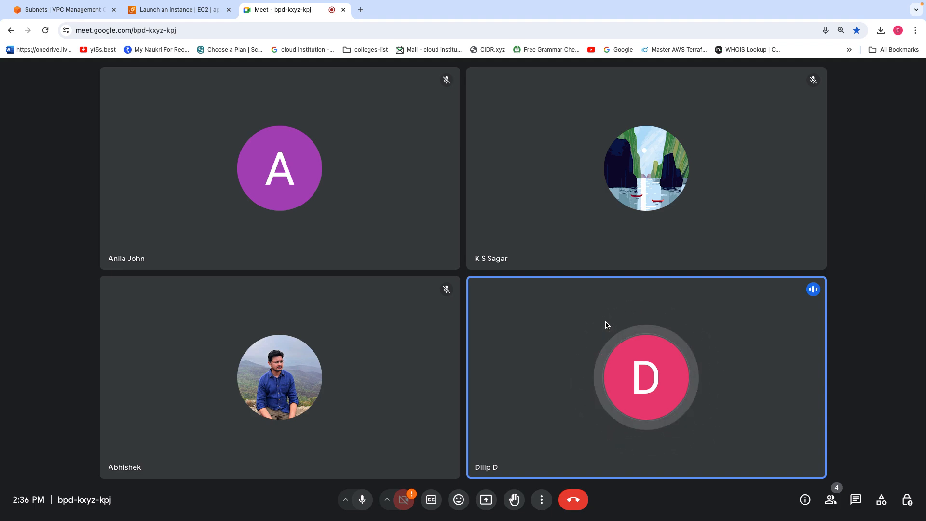
# Toggle the full screen view of the browser window with the Google Meet call
pyautogui.press('ctrl+super+f')
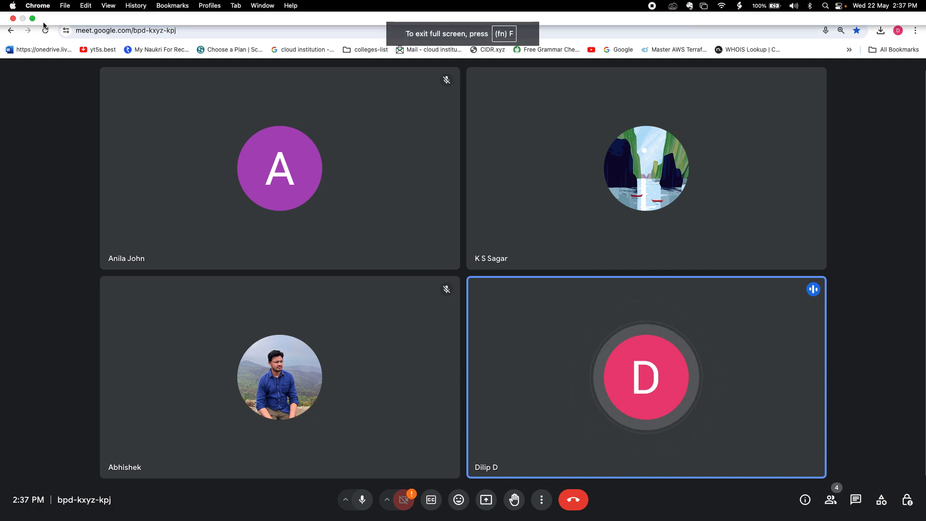